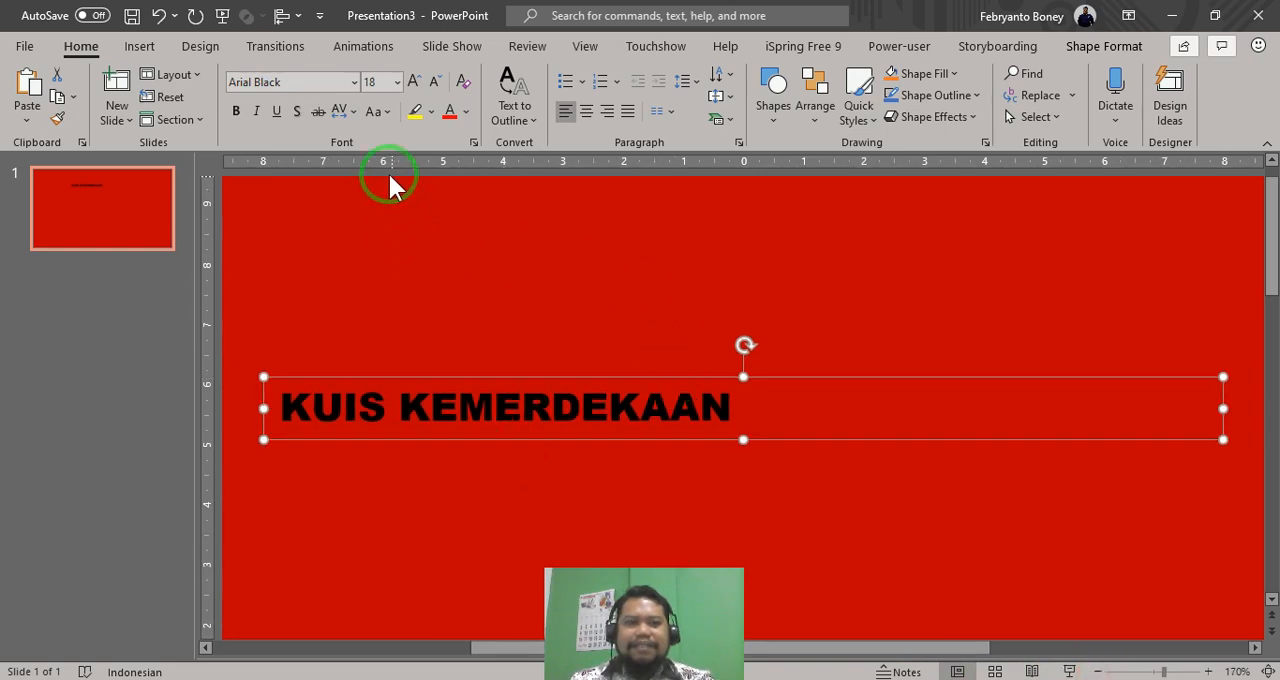
# - Set the "KUIS KEMERDEKAAN" title to font size 36 and centre its text
pyautogui.click(397, 82)
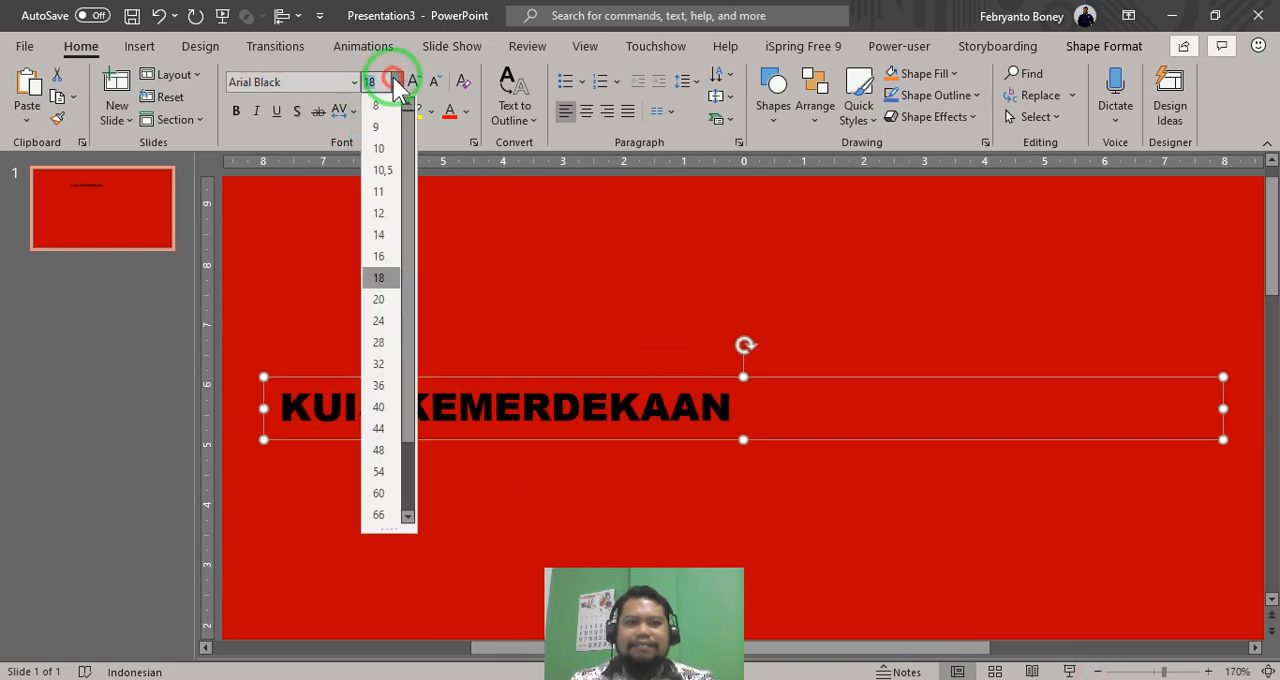
pyautogui.click(386, 388)
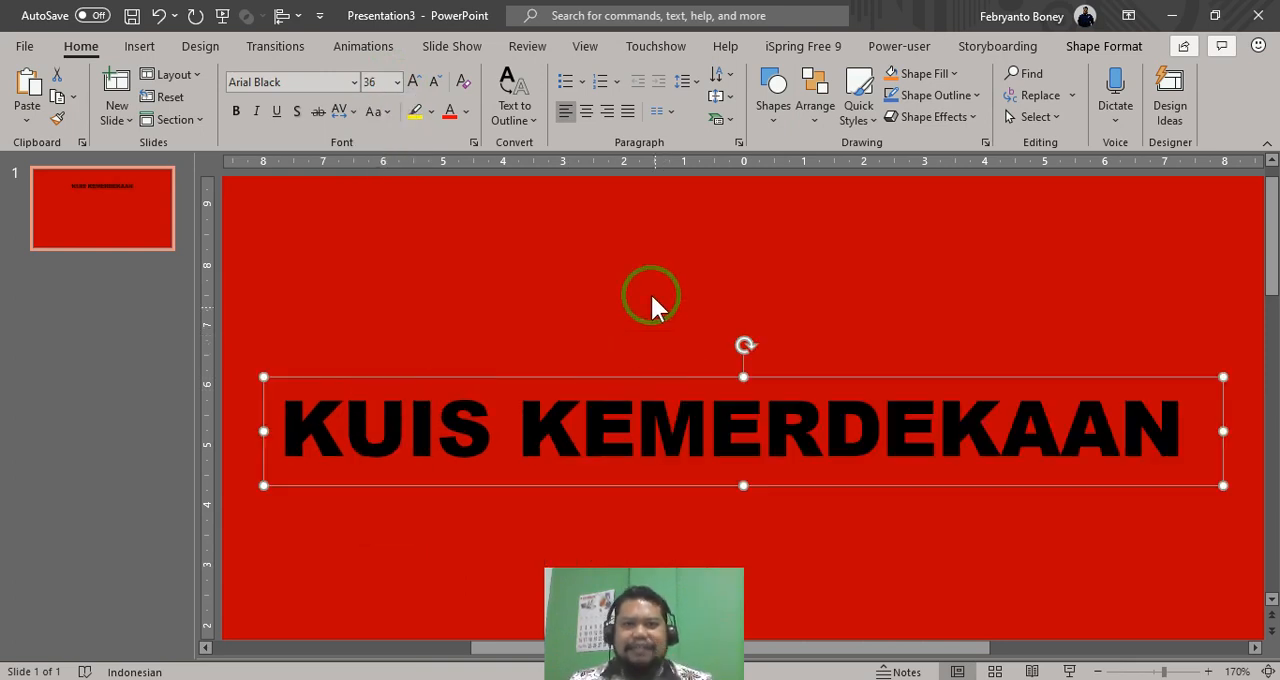
pyautogui.click(589, 112)
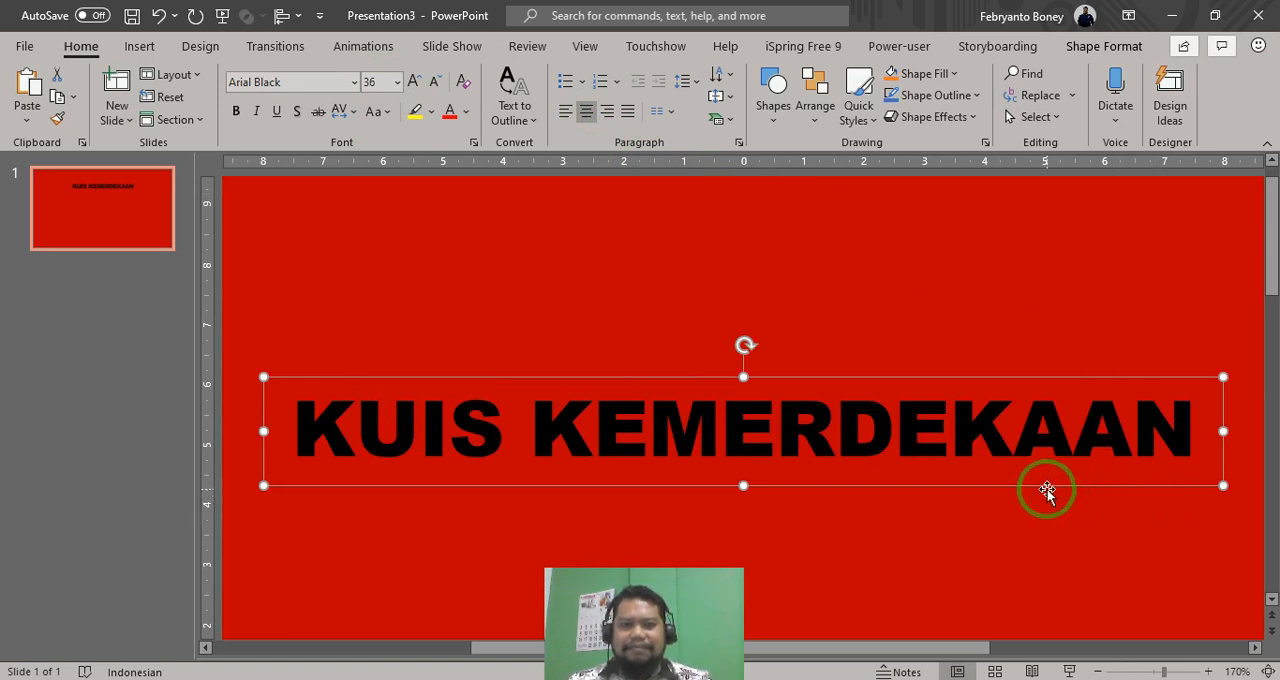
# - Move the title text box slightly down the slide and colour its text white
pyautogui.keyDown('ctrl'); pyautogui.scroll(-2, 1047, 489); pyautogui.keyUp('ctrl')
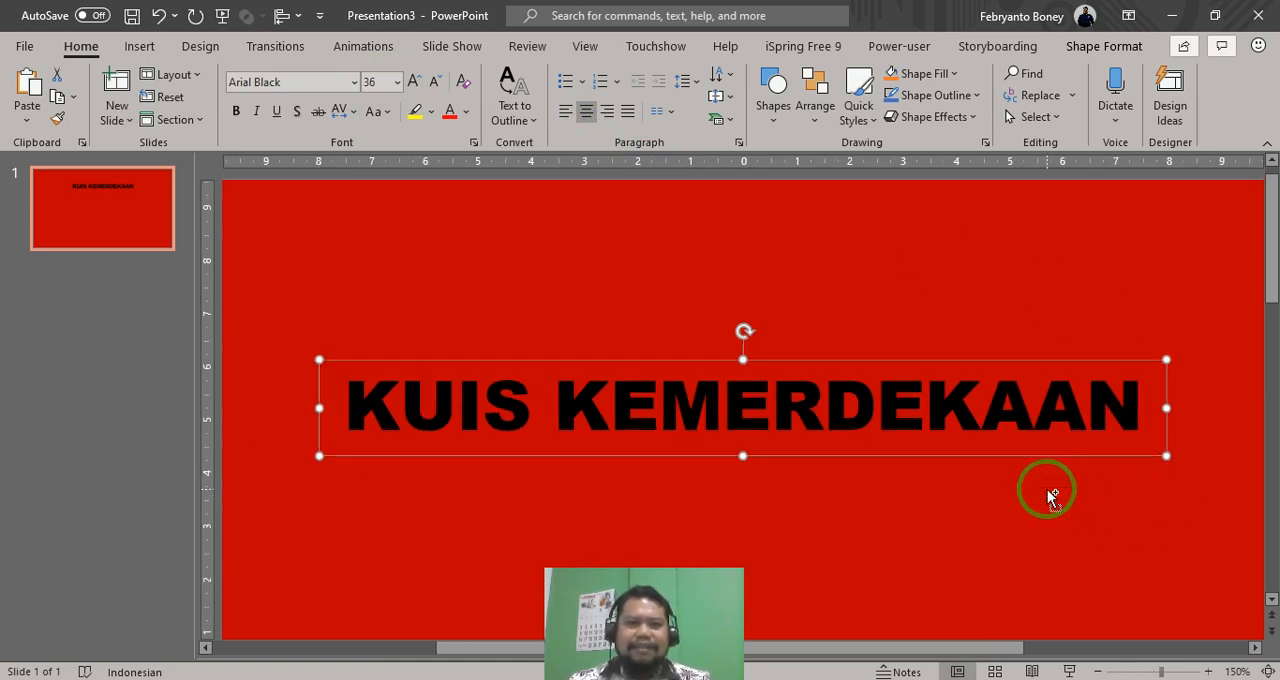
pyautogui.keyDown('ctrl'); pyautogui.scroll(-4, 1046, 482); pyautogui.keyUp('ctrl')
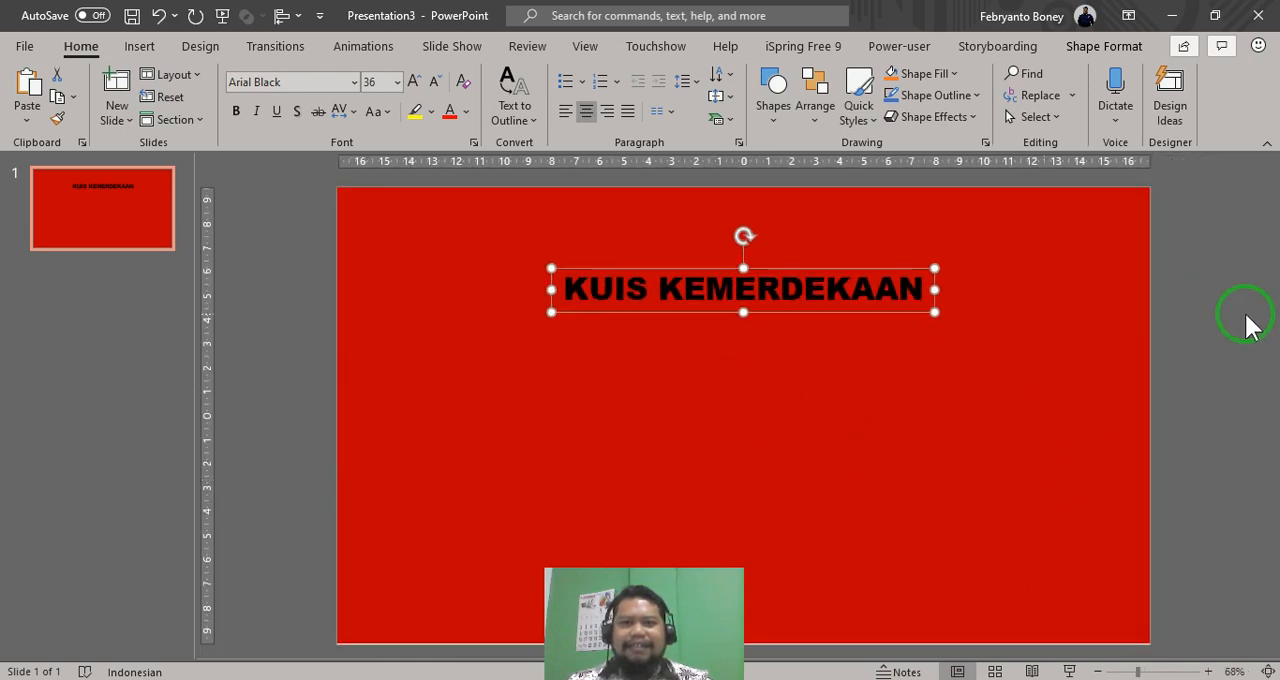
pyautogui.moveTo(798, 266)
pyautogui.mouseDown()
pyautogui.moveTo(826, 262)
pyautogui.moveTo(798, 285)
pyautogui.mouseUp()
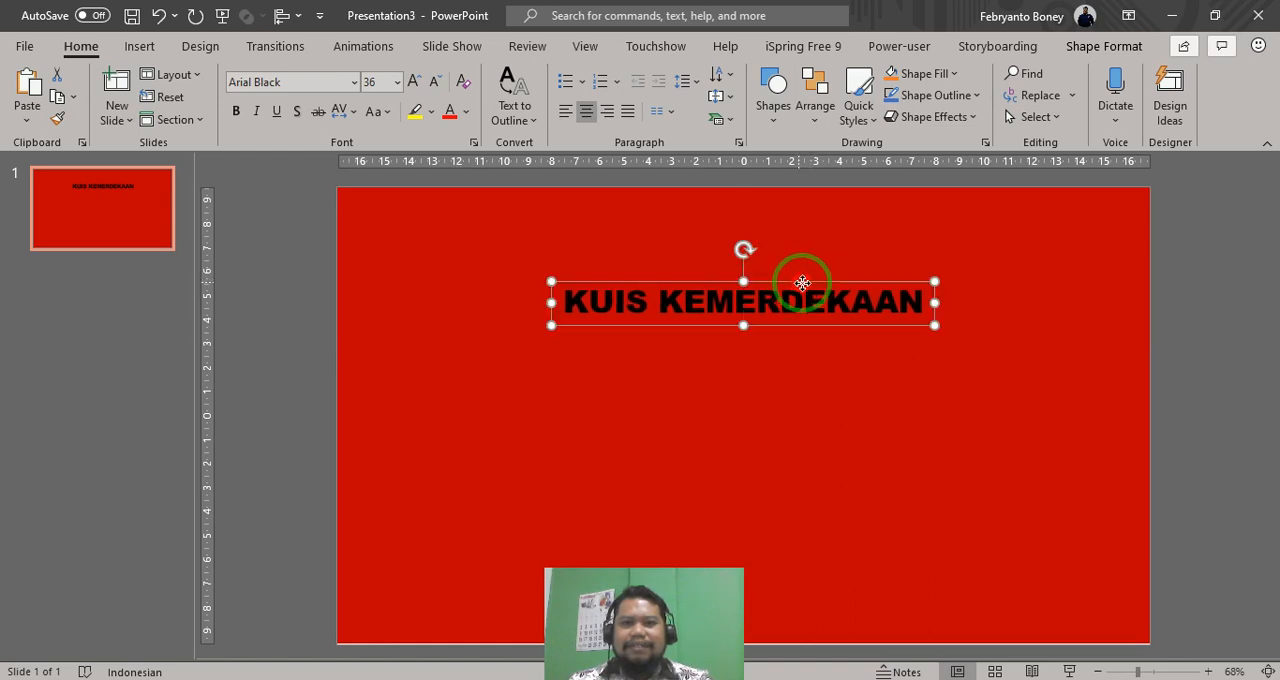
pyautogui.click(467, 111)
pyautogui.click(450, 160)
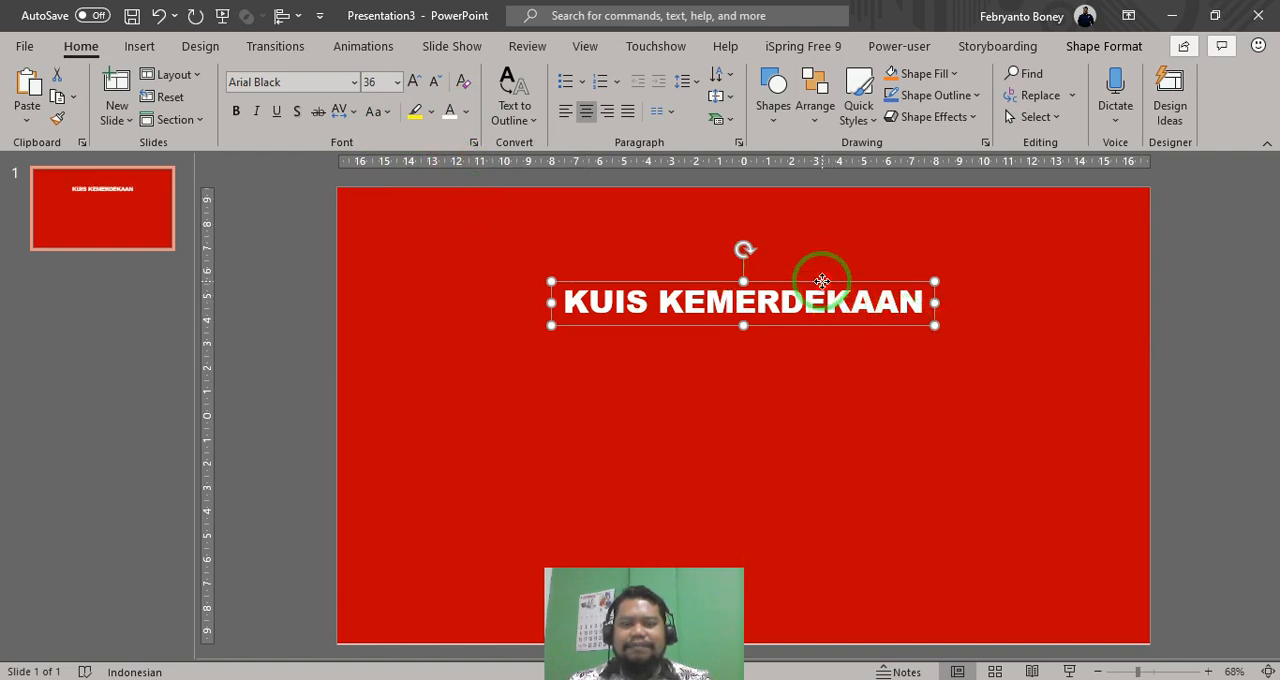
pyautogui.click(340, 382)
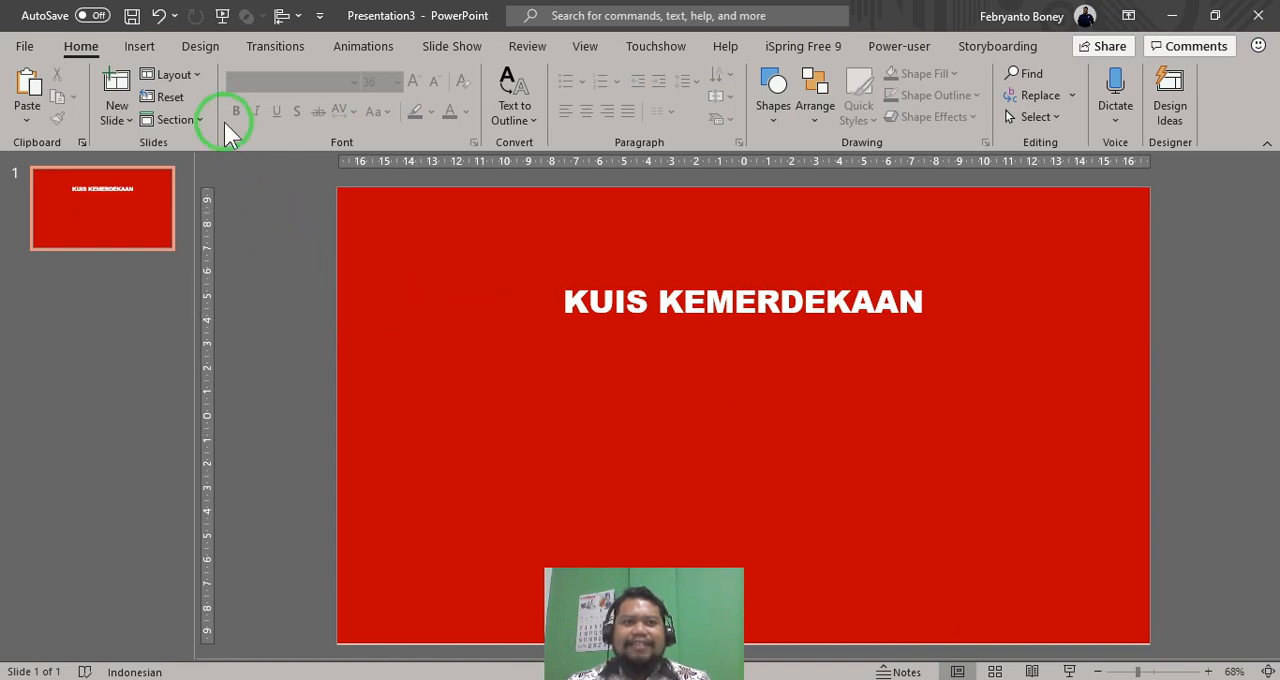
# - Insert the "tarik tambang" picture from the "aset gambar 17-an" folder in Pictures on this device
pyautogui.click(143, 48)
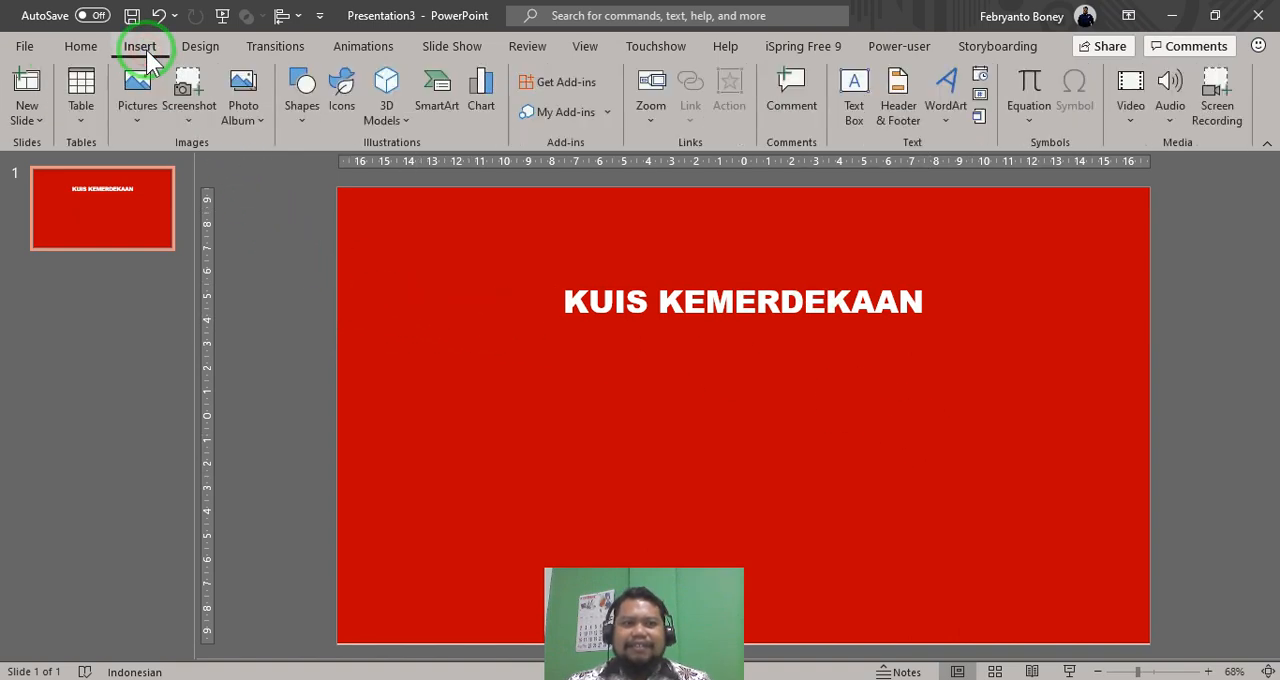
pyautogui.click(138, 123)
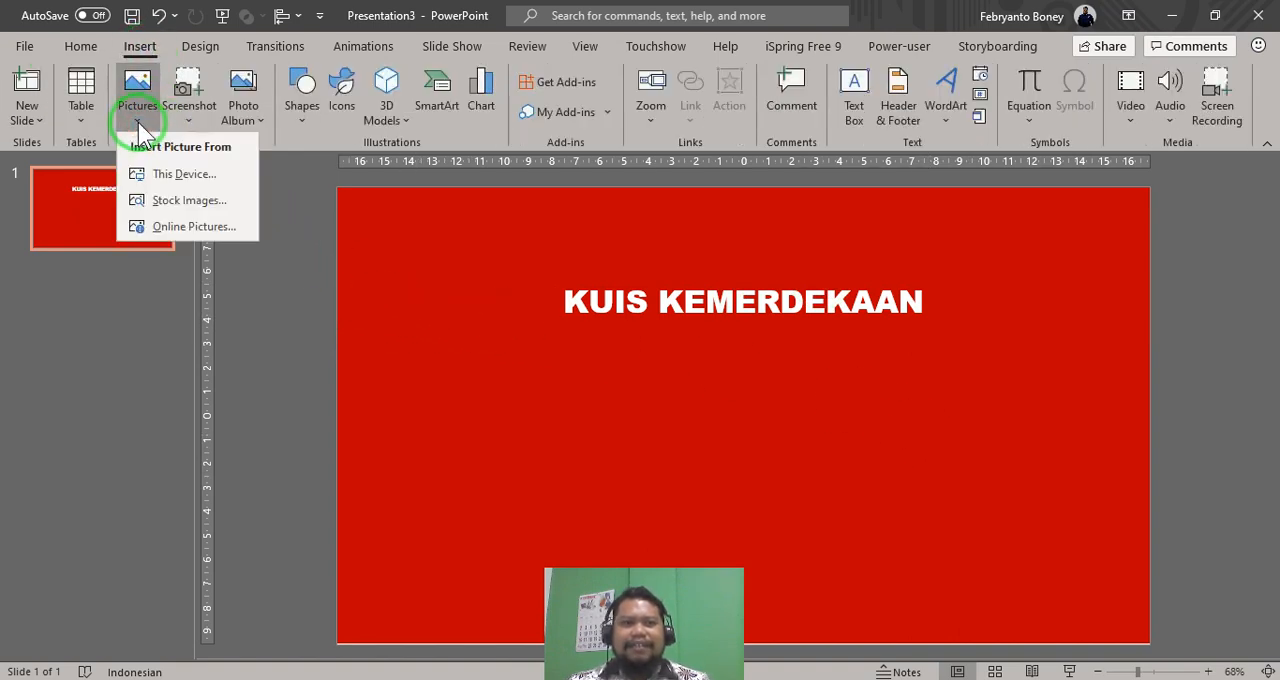
pyautogui.click(162, 180)
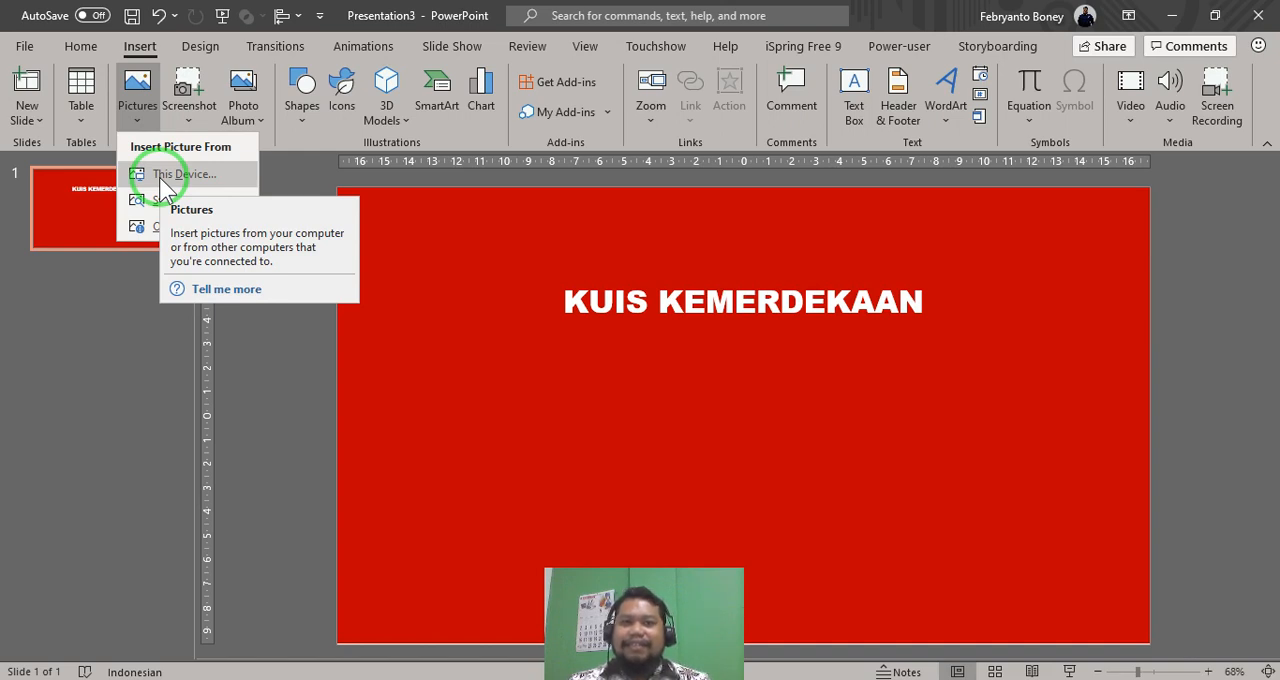
pyautogui.click(160, 178)
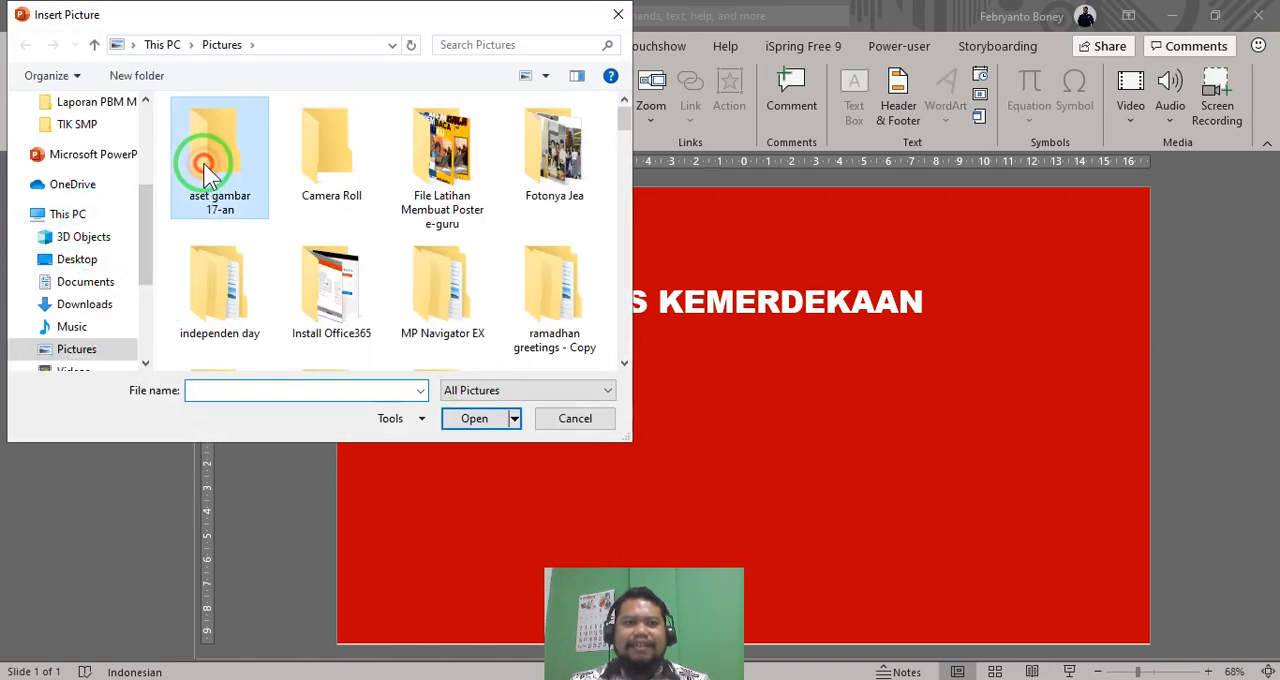
pyautogui.doubleClick(205, 163)
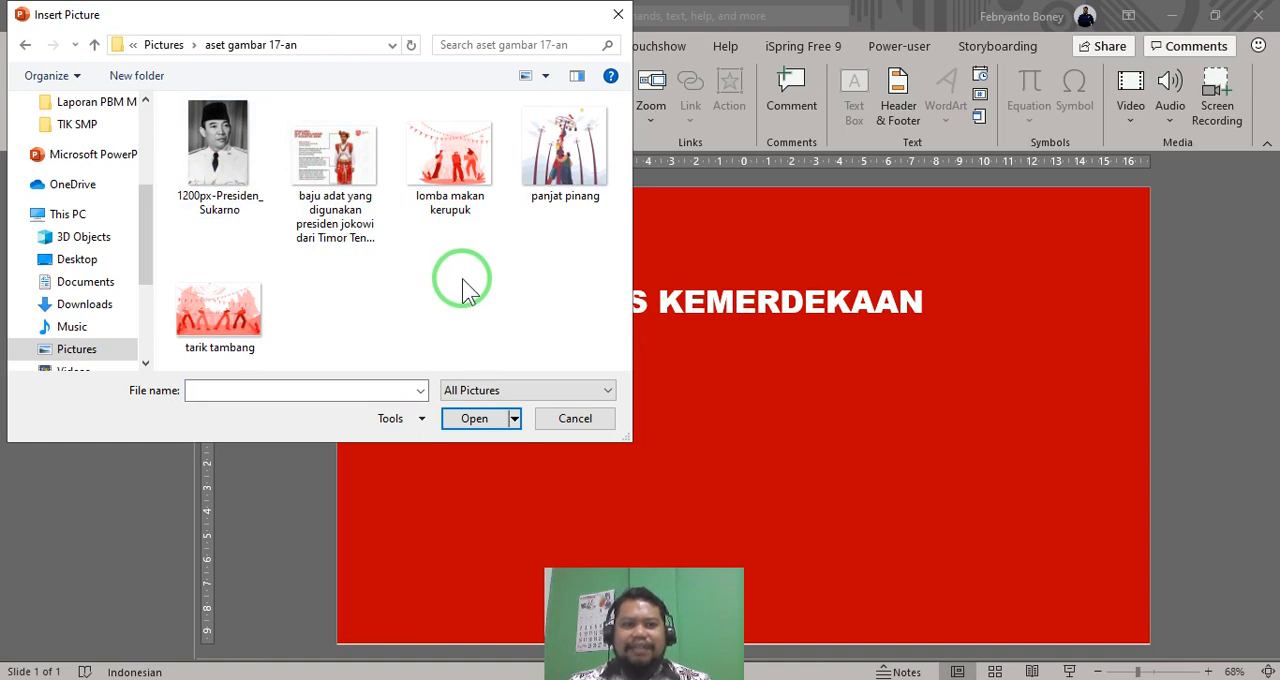
pyautogui.click(203, 308)
pyautogui.click(474, 419)
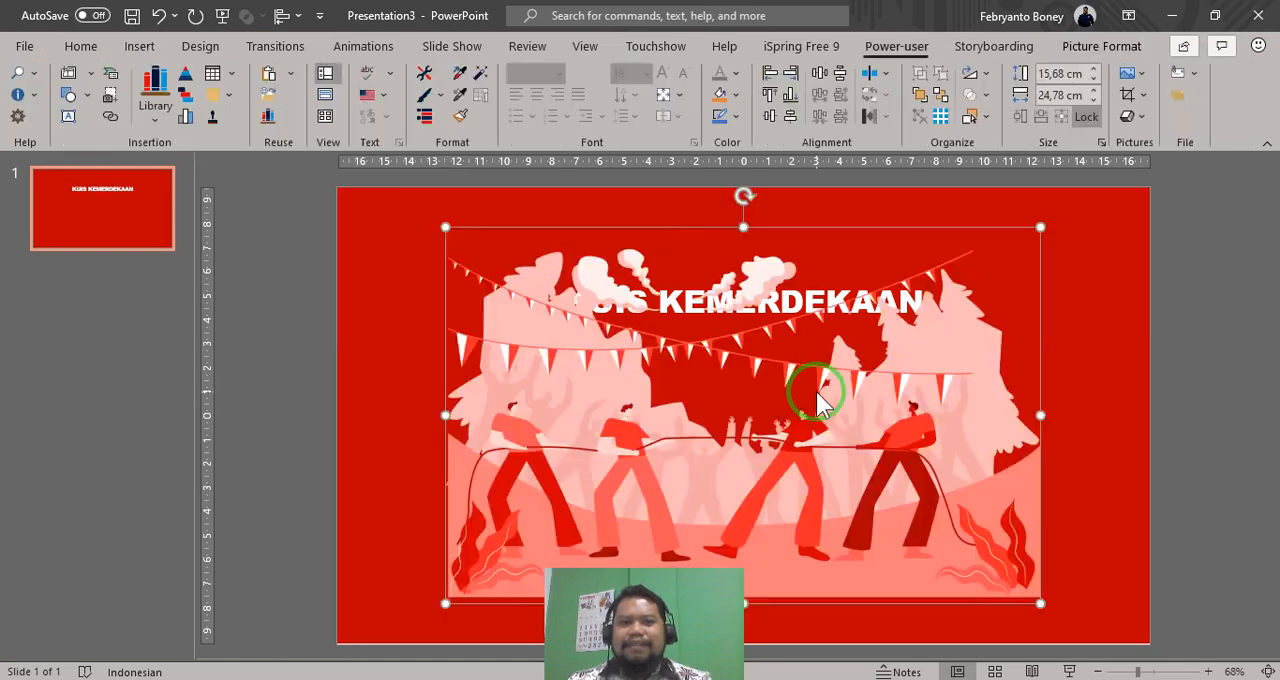
# - Reposition and enlarge the tug-of-war picture to about 21.44 cm high by 34.58 cm wide so it covers the slide
pyautogui.moveTo(817, 482); pyautogui.dragTo(845, 478)
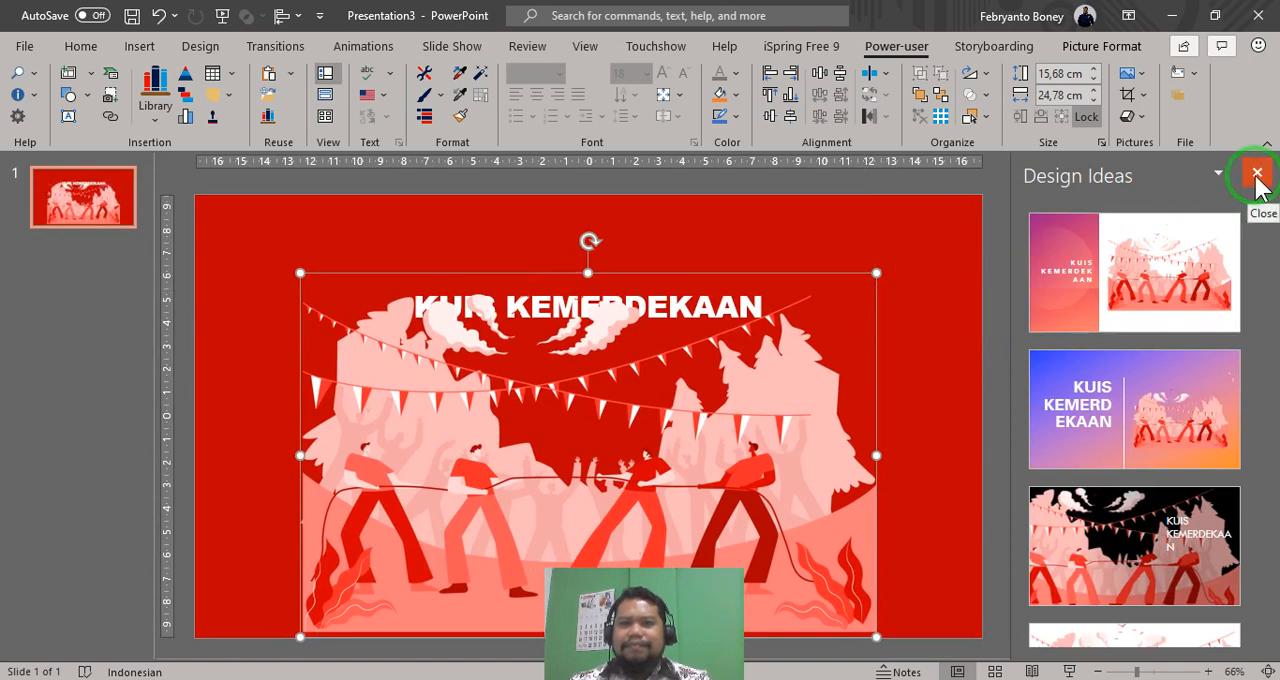
pyautogui.click(1257, 175)
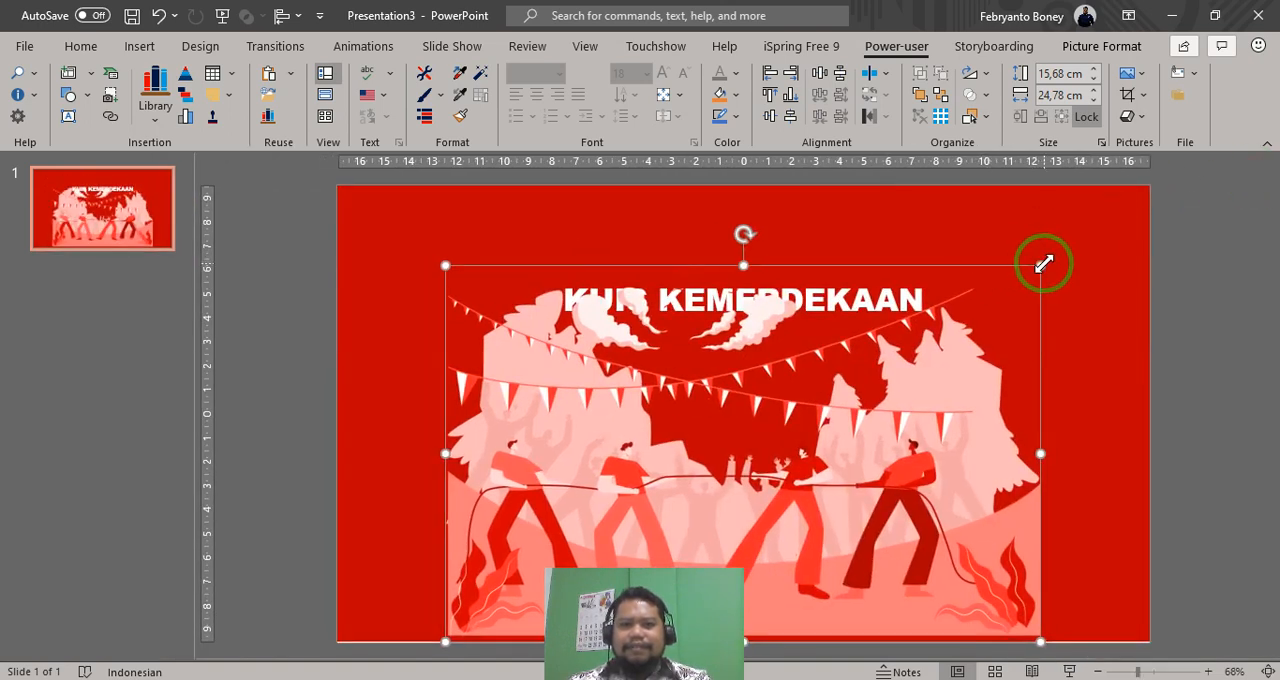
pyautogui.moveTo(1043, 264); pyautogui.dragTo(1143, 204)
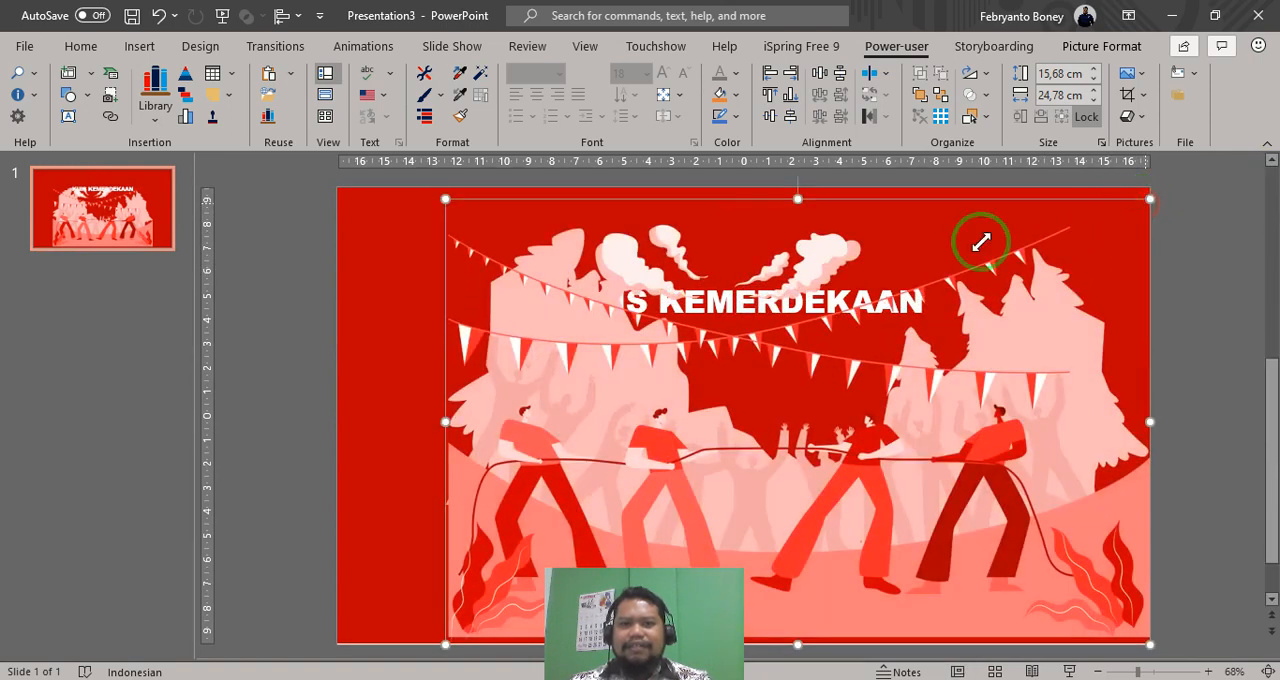
pyautogui.moveTo(440, 196); pyautogui.dragTo(338, 230)
pyautogui.moveTo(820, 563); pyautogui.dragTo(803, 582)
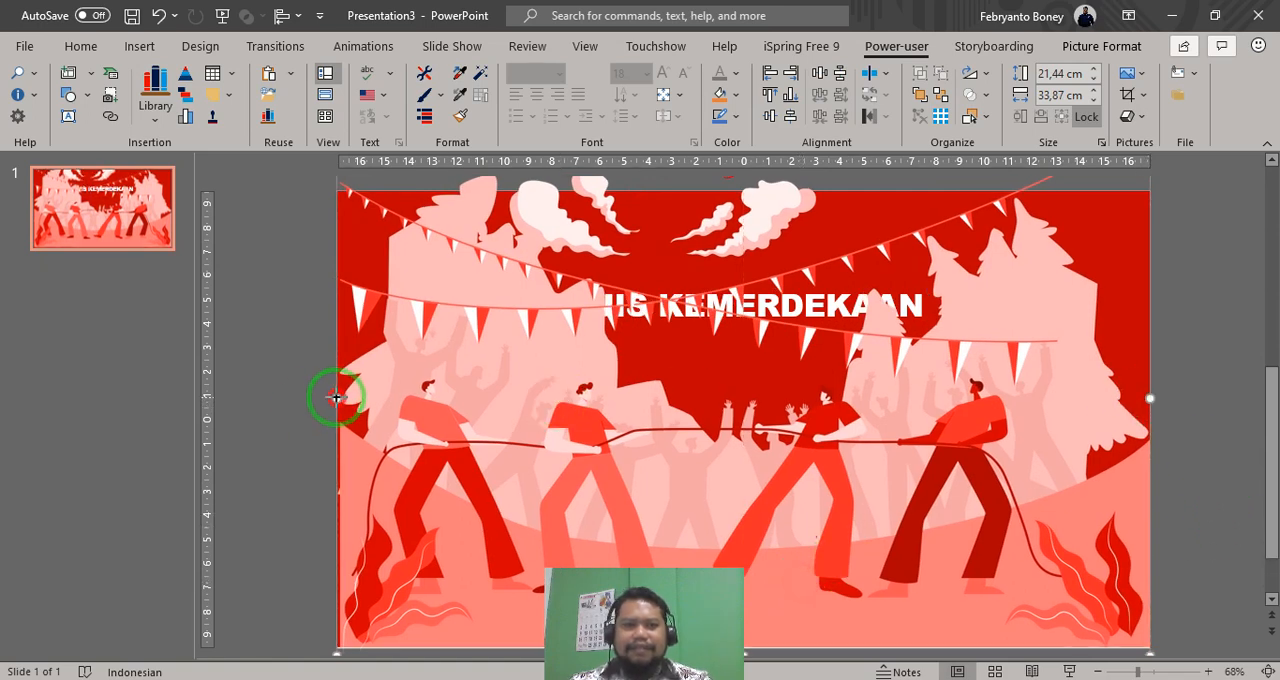
pyautogui.moveTo(336, 397); pyautogui.dragTo(328, 396)
pyautogui.moveTo(1154, 408); pyautogui.dragTo(1154, 394)
# - Send the tug-of-war picture to the back and move the title down, just below the flag bunting
pyautogui.rightClick(896, 484)
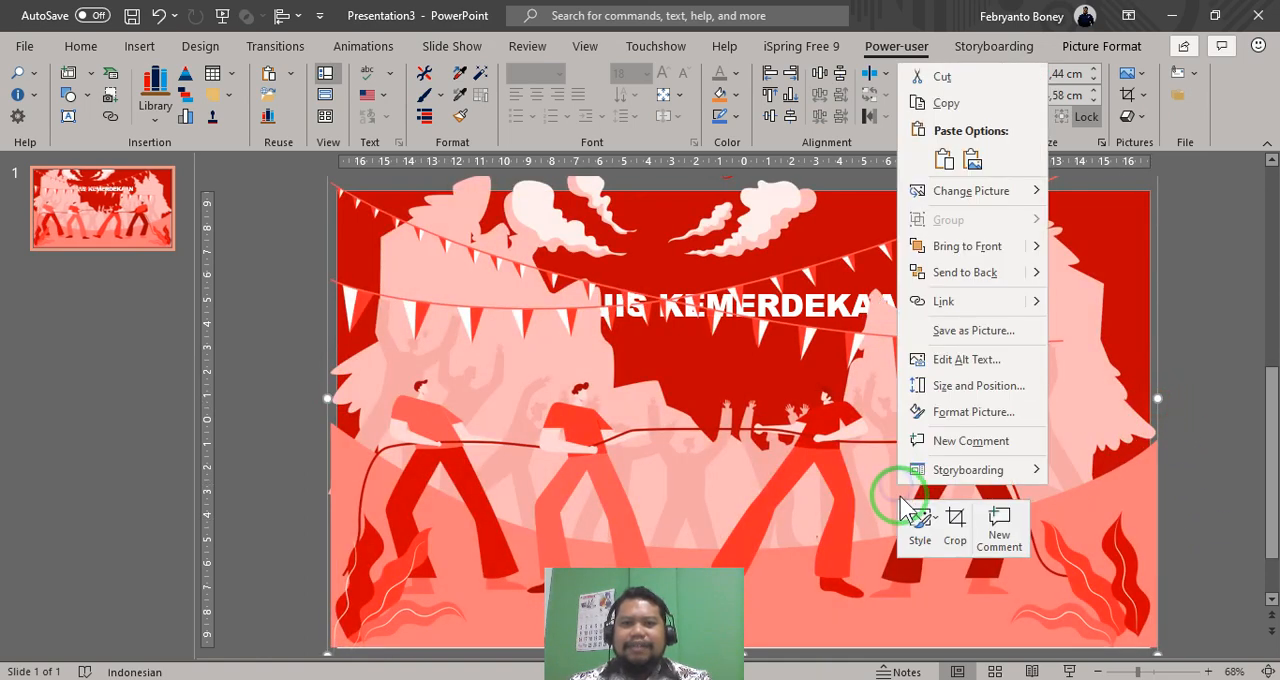
pyautogui.click(741, 530)
pyautogui.rightClick(544, 528)
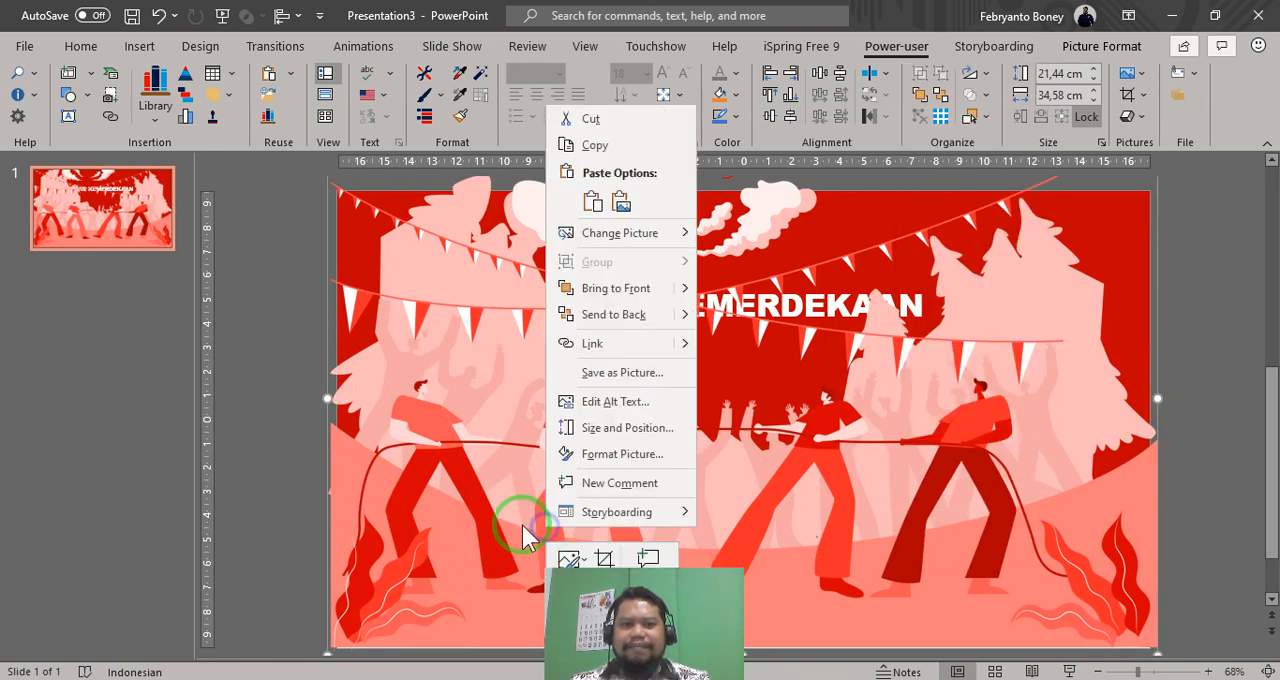
pyautogui.click(620, 318)
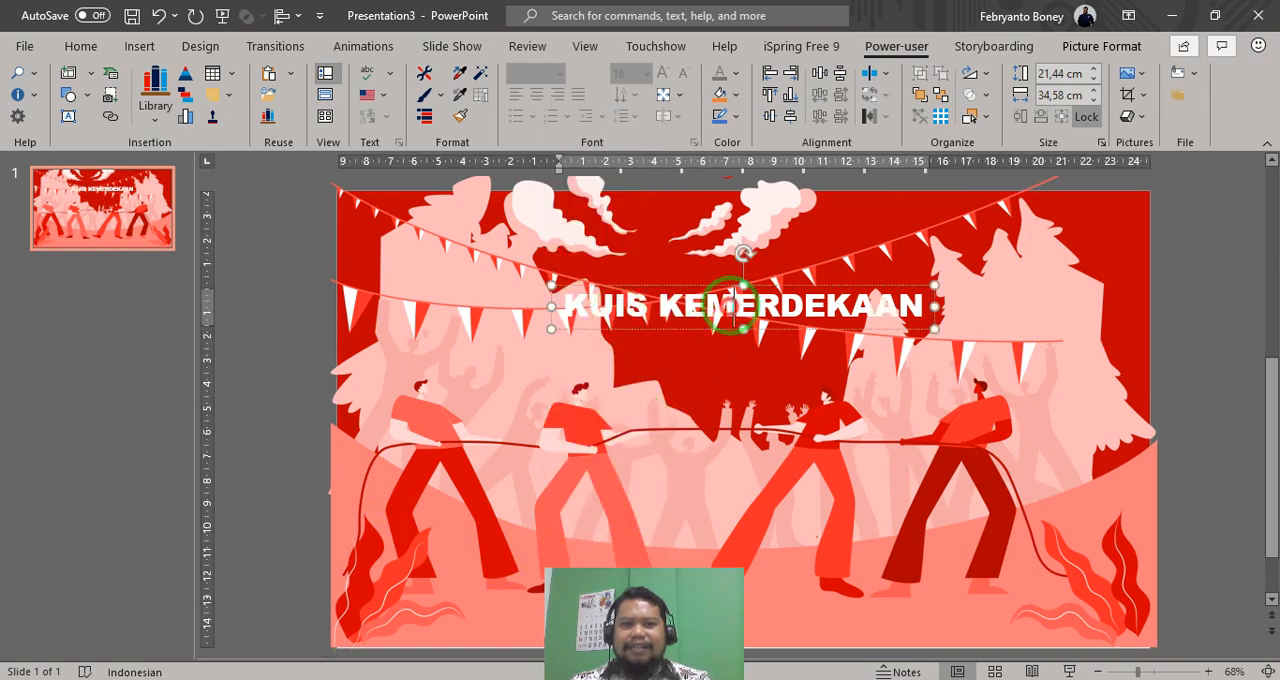
pyautogui.moveTo(806, 289); pyautogui.dragTo(803, 350)
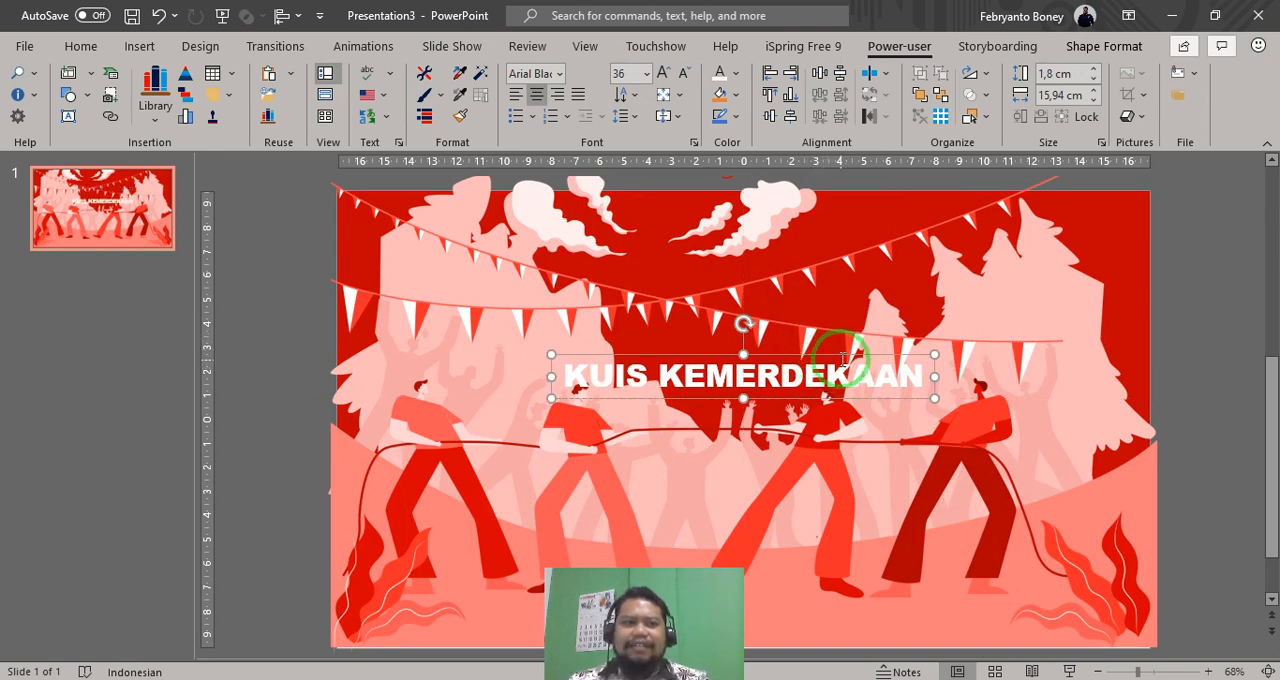
# - Change the title's font colour to standard Yellow
pyautogui.click(718, 540)
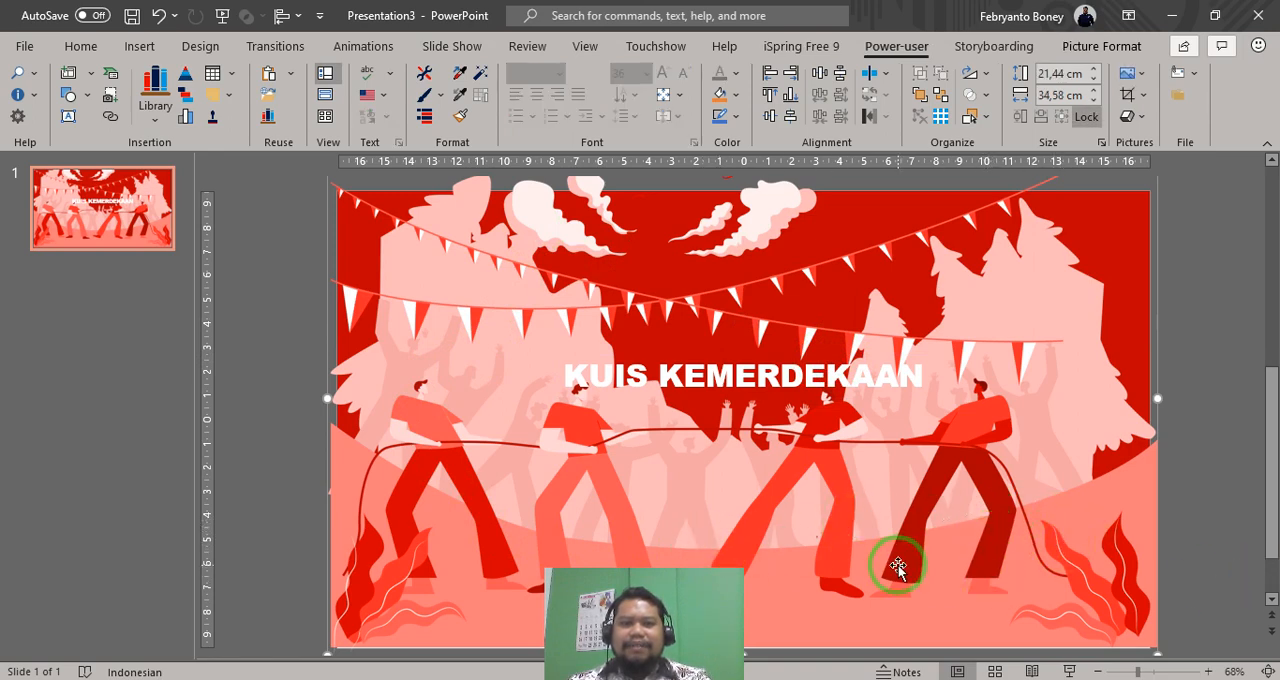
pyautogui.click(768, 378)
pyautogui.click(783, 355)
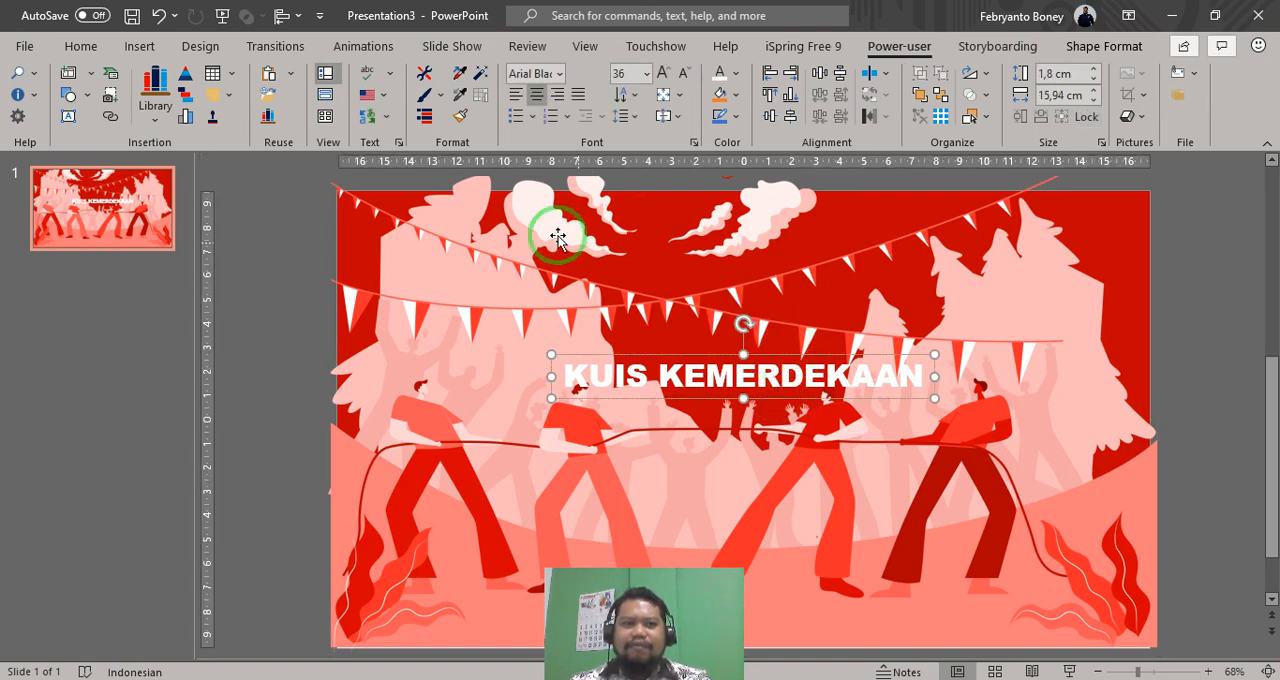
pyautogui.click(82, 47)
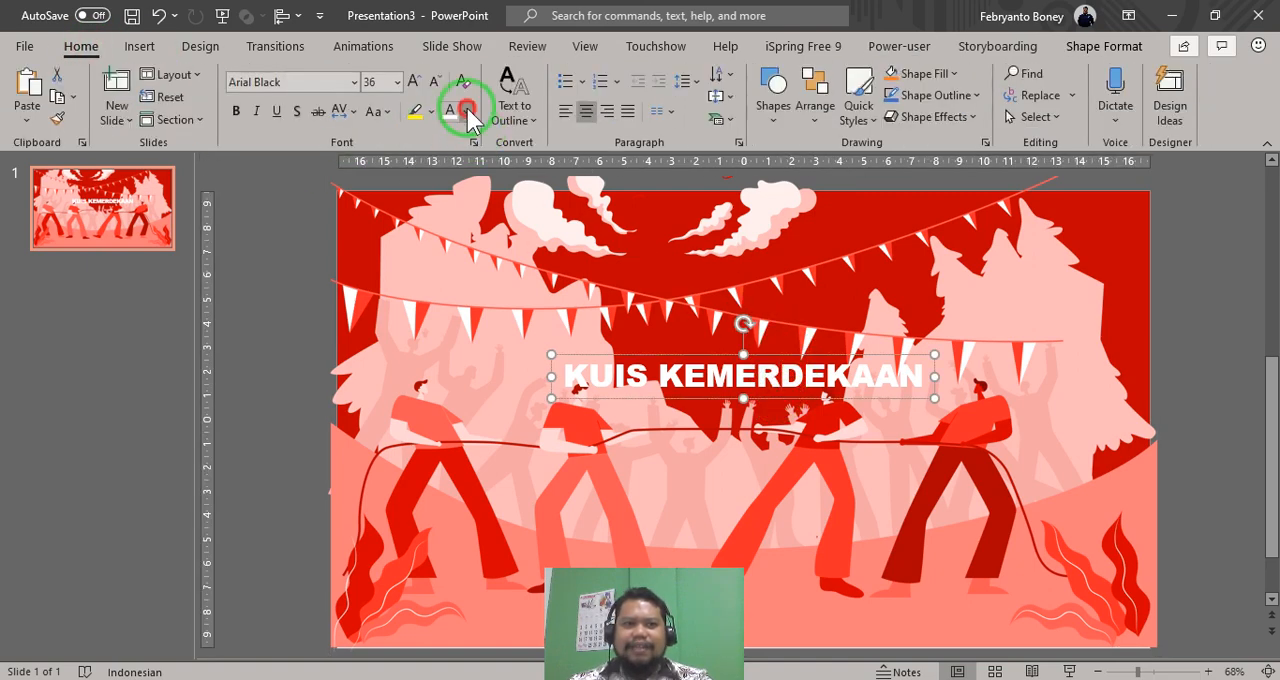
pyautogui.click(465, 111)
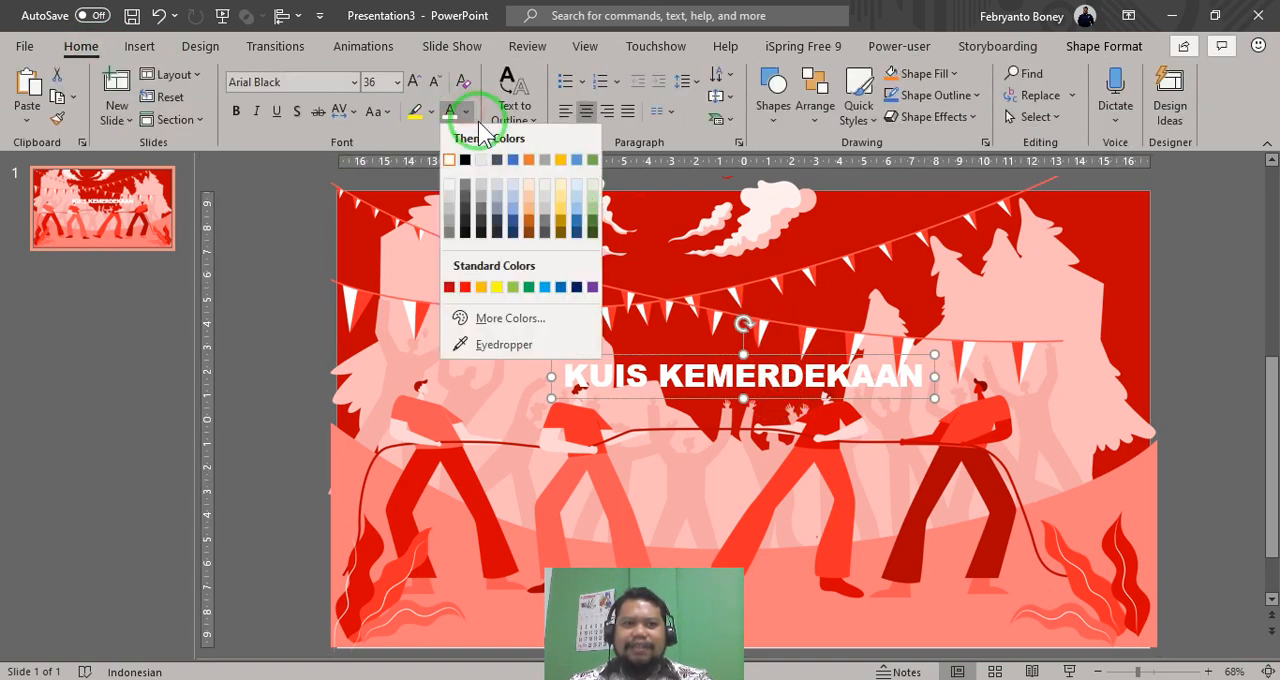
pyautogui.click(498, 288)
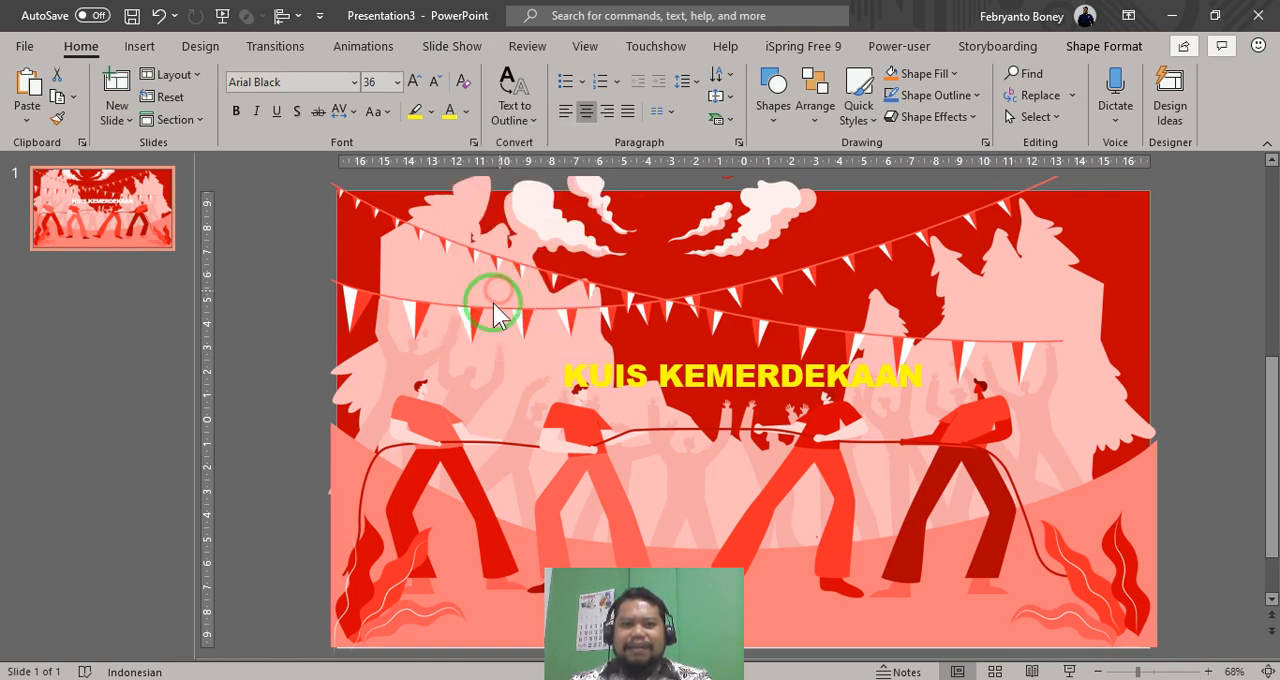
# - Apply the centred outer shadow preset to the title text and set the shadow's transparency to 0%
pyautogui.click(778, 357)
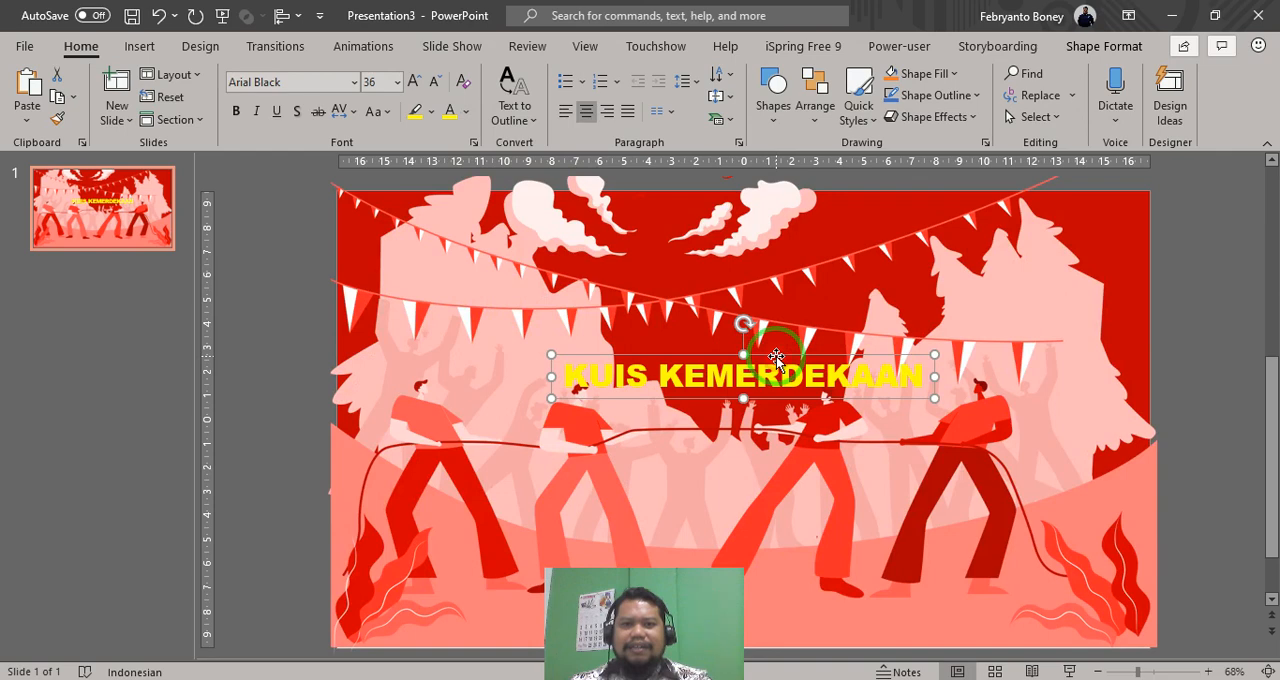
pyautogui.rightClick(777, 360)
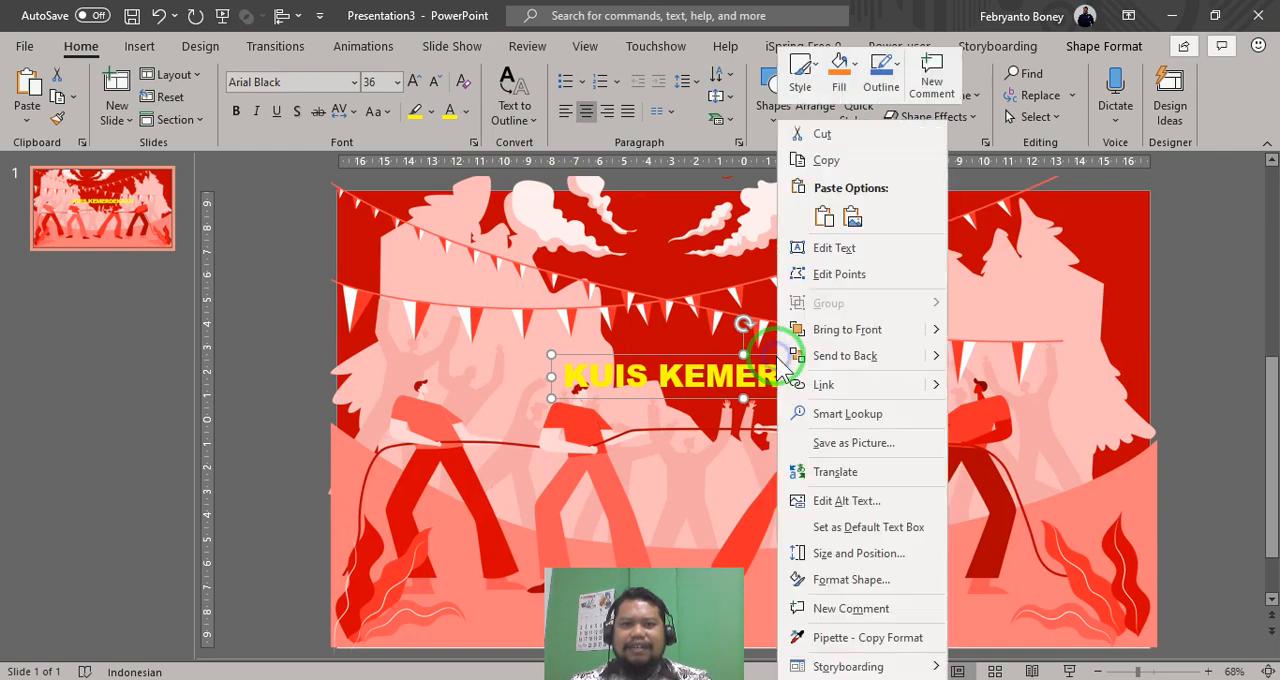
pyautogui.click(823, 579)
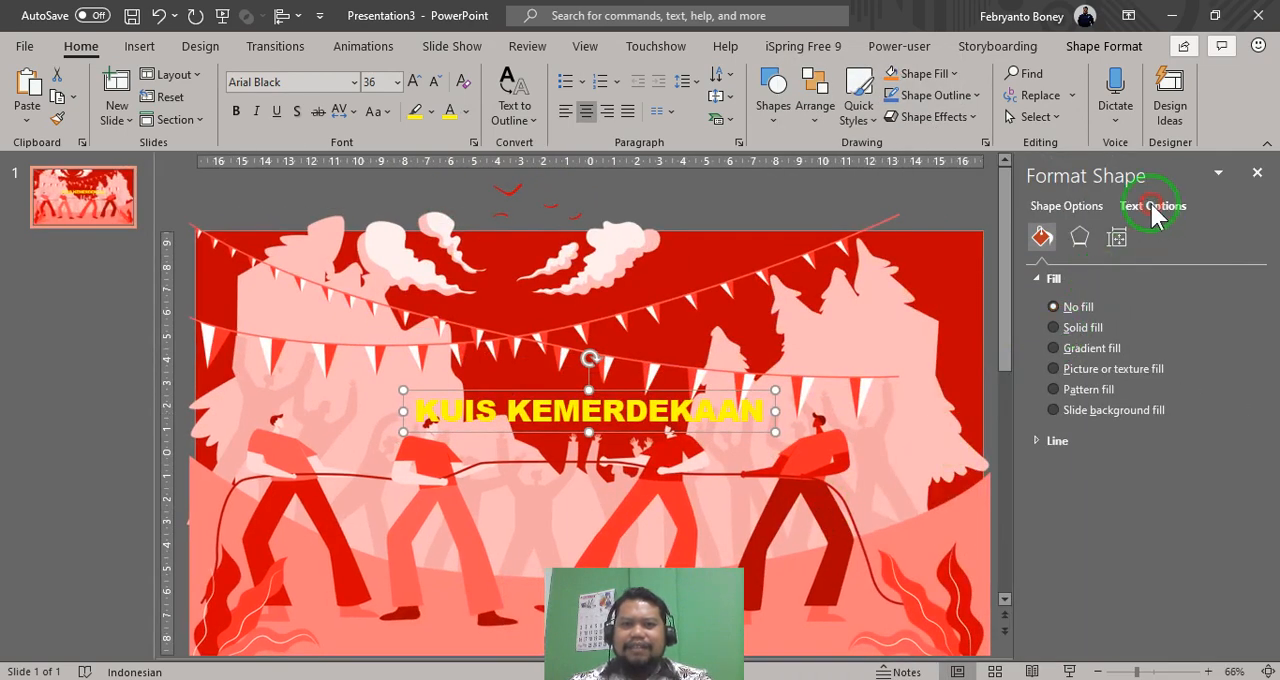
pyautogui.click(1153, 210)
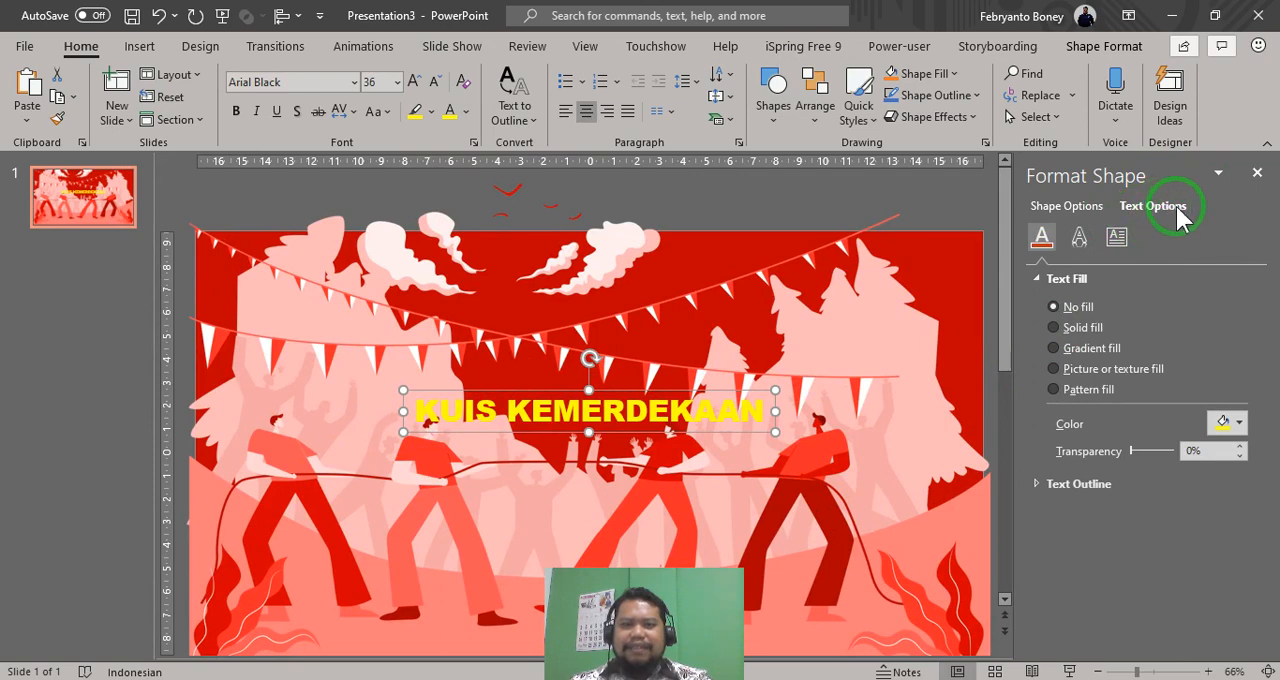
pyautogui.click(1080, 237)
pyautogui.click(1040, 279)
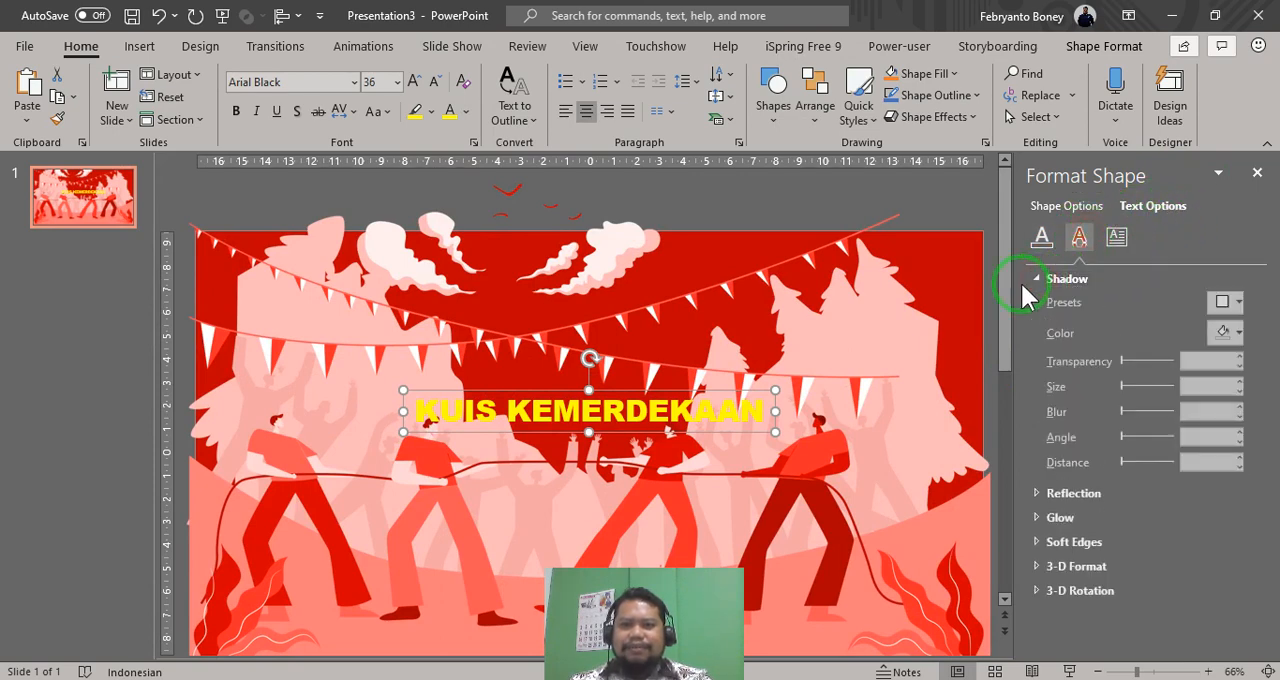
pyautogui.click(1229, 304)
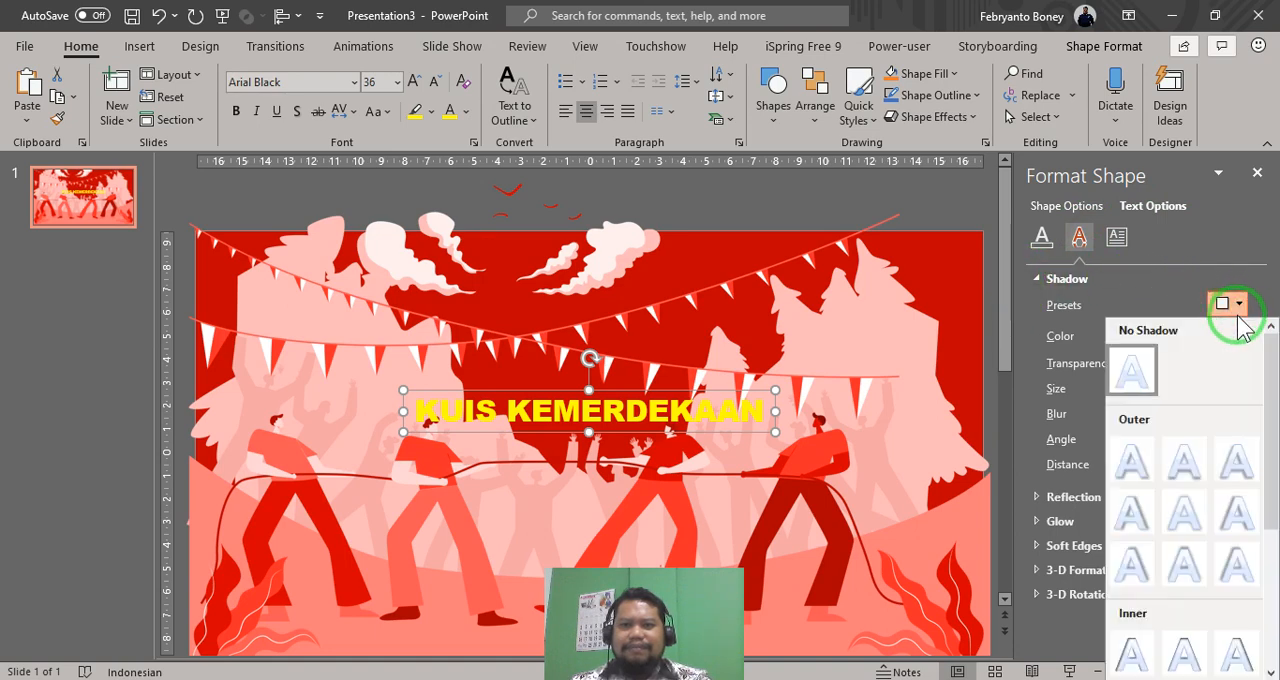
pyautogui.click(1184, 510)
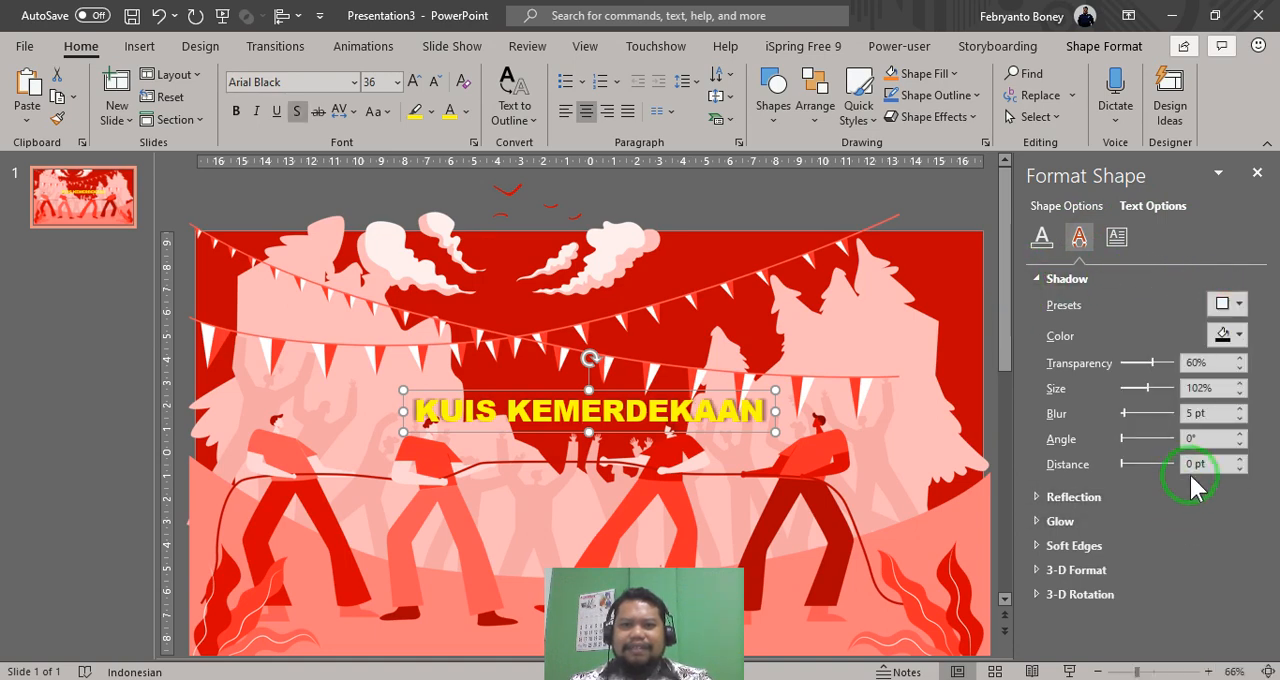
pyautogui.moveTo(1150, 363); pyautogui.dragTo(1125, 375)
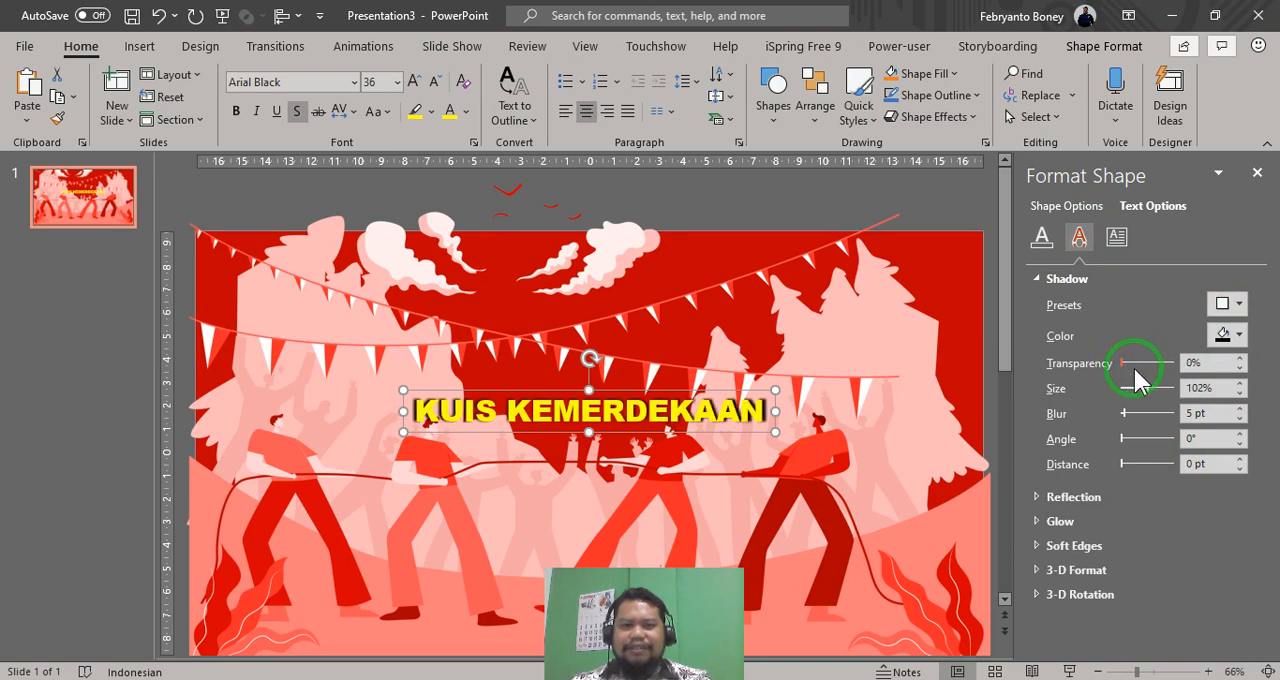
# - Set the title shadow's size to 104% and blur to 14 pt, and enlarge the title text to 60 pt
pyautogui.click(1241, 383)
pyautogui.click(1241, 383)
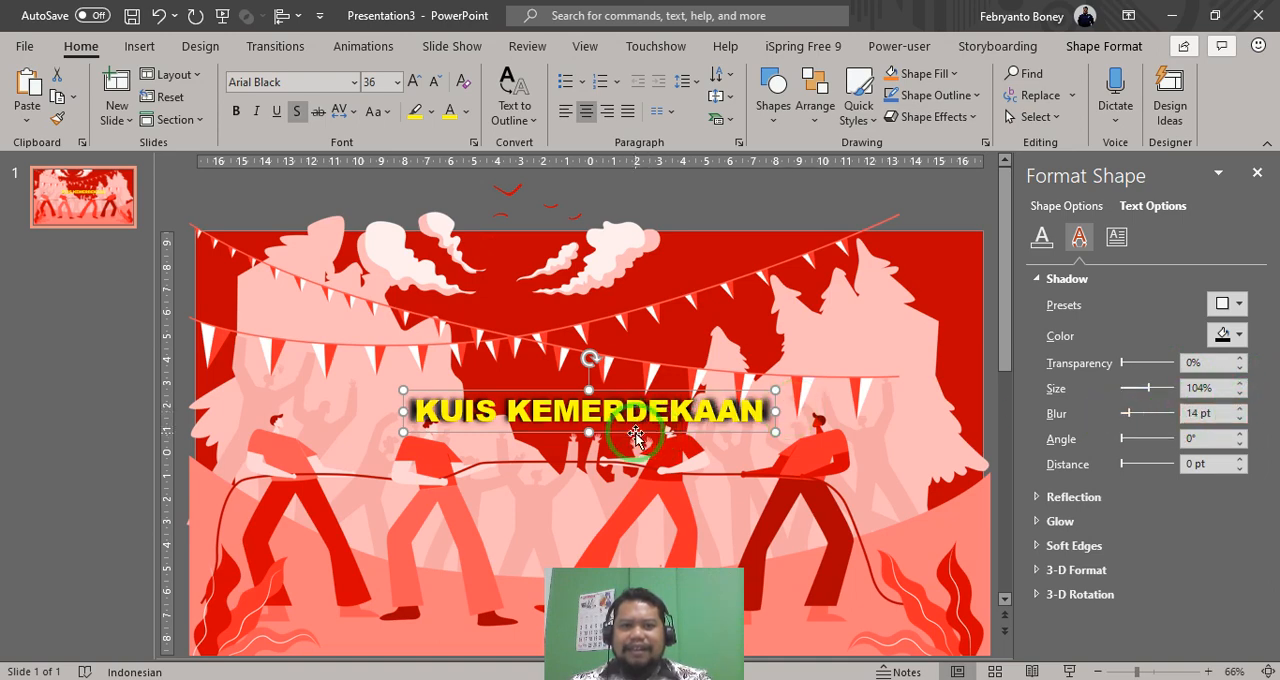
pyautogui.click(412, 82)
pyautogui.click(412, 82)
pyautogui.click(412, 82)
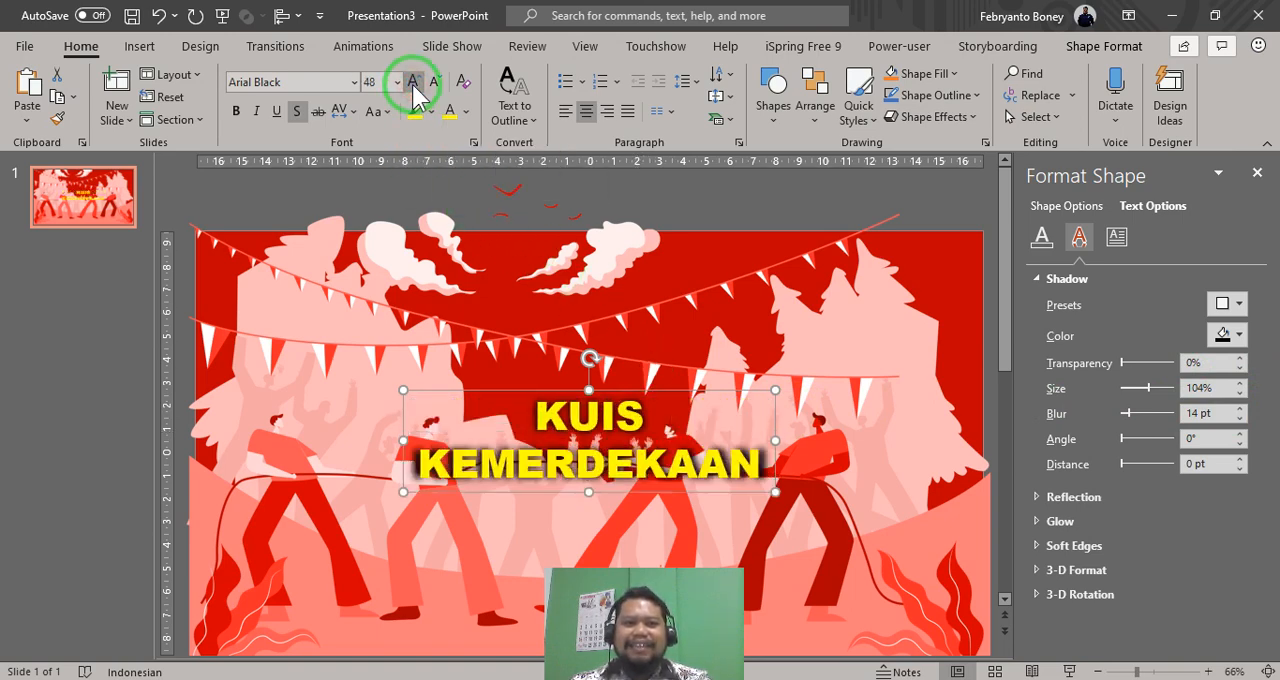
pyautogui.click(412, 82)
pyautogui.click(412, 82)
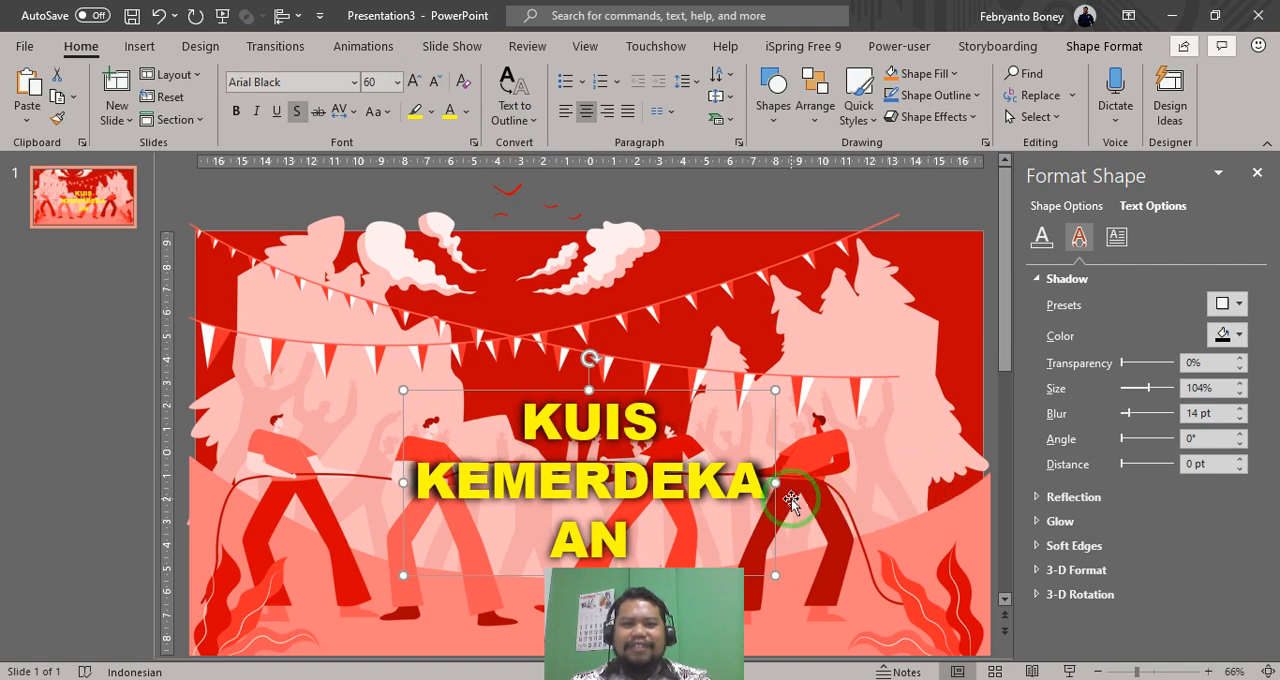
# - Widen the title box so KEMERDEKAAN fits on one line, and move the title up over the lower flag bunting
pyautogui.moveTo(776, 483); pyautogui.dragTo(855, 483)
pyautogui.moveTo(714, 377); pyautogui.dragTo(676, 320)
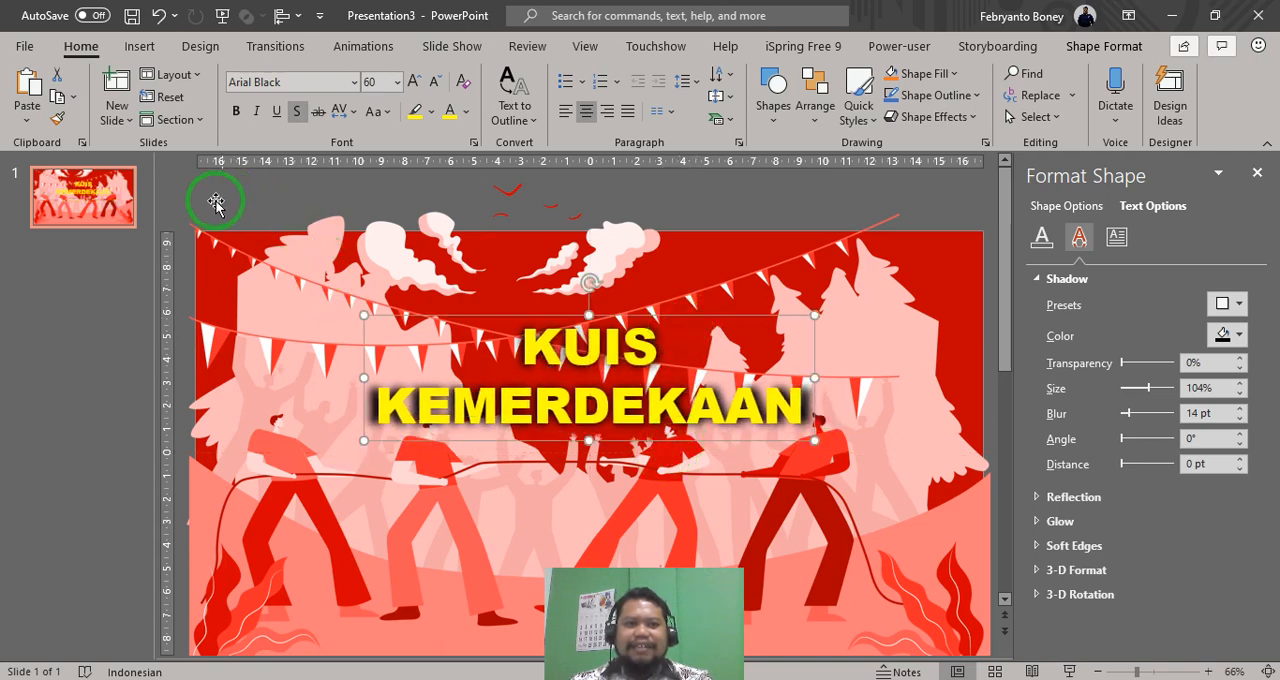
pyautogui.scroll(-2, 343, 271)
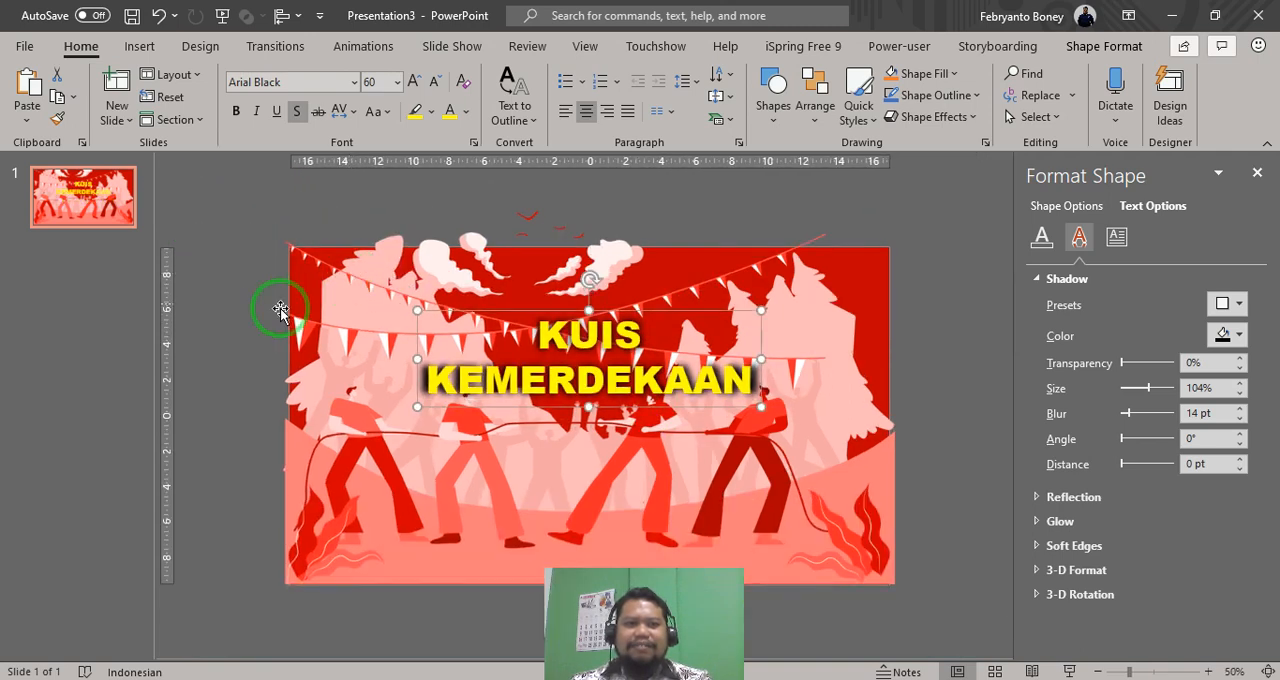
pyautogui.click(222, 376)
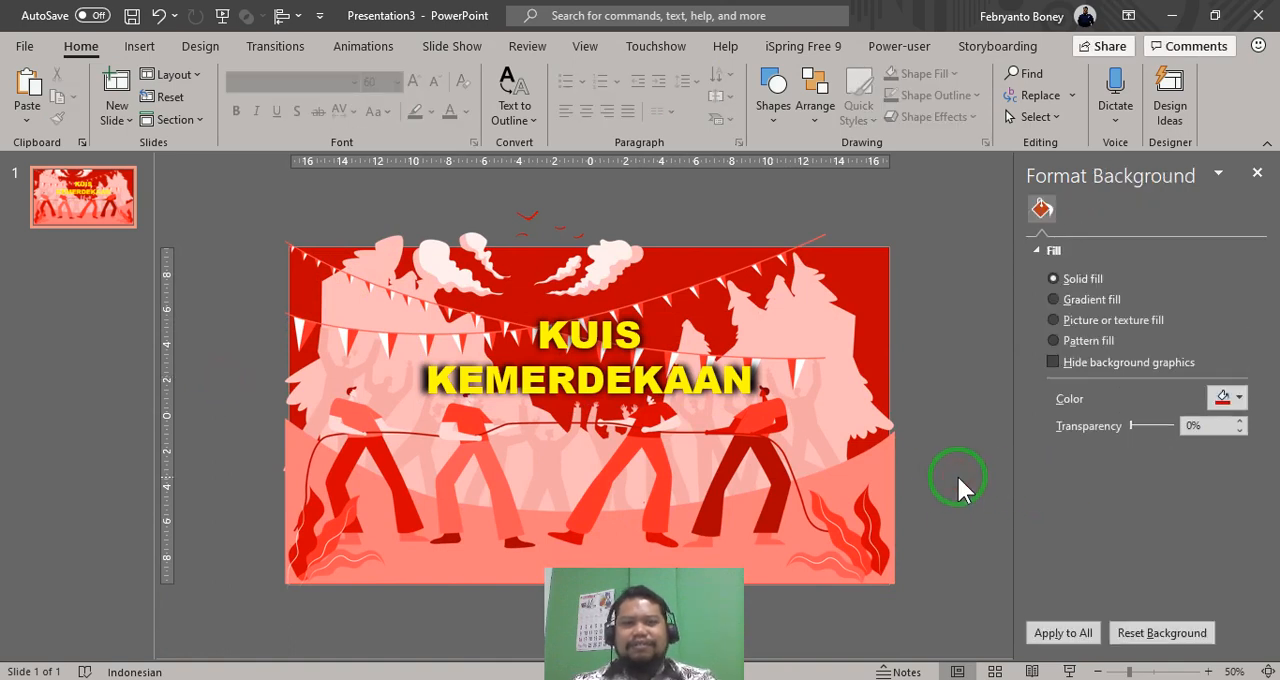
# - Draw a rounded rectangle about 2.28 cm high by 14.34 cm wide and centre it below the title
pyautogui.click(145, 47)
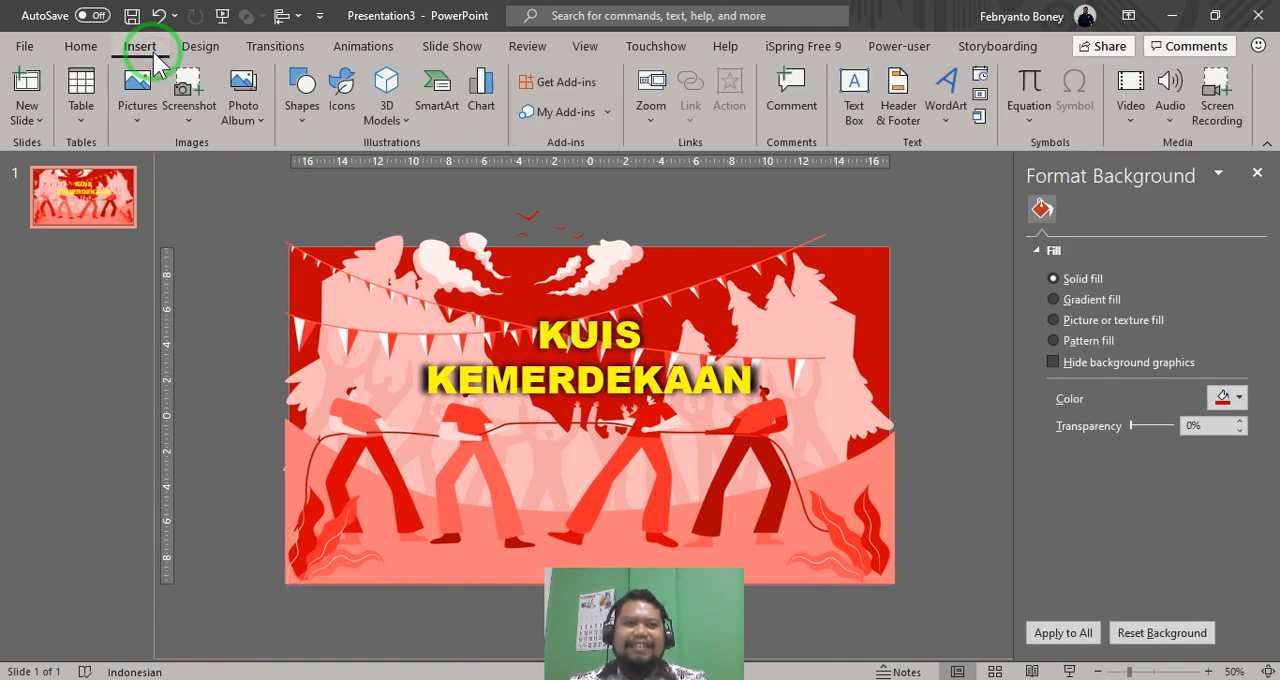
pyautogui.click(305, 126)
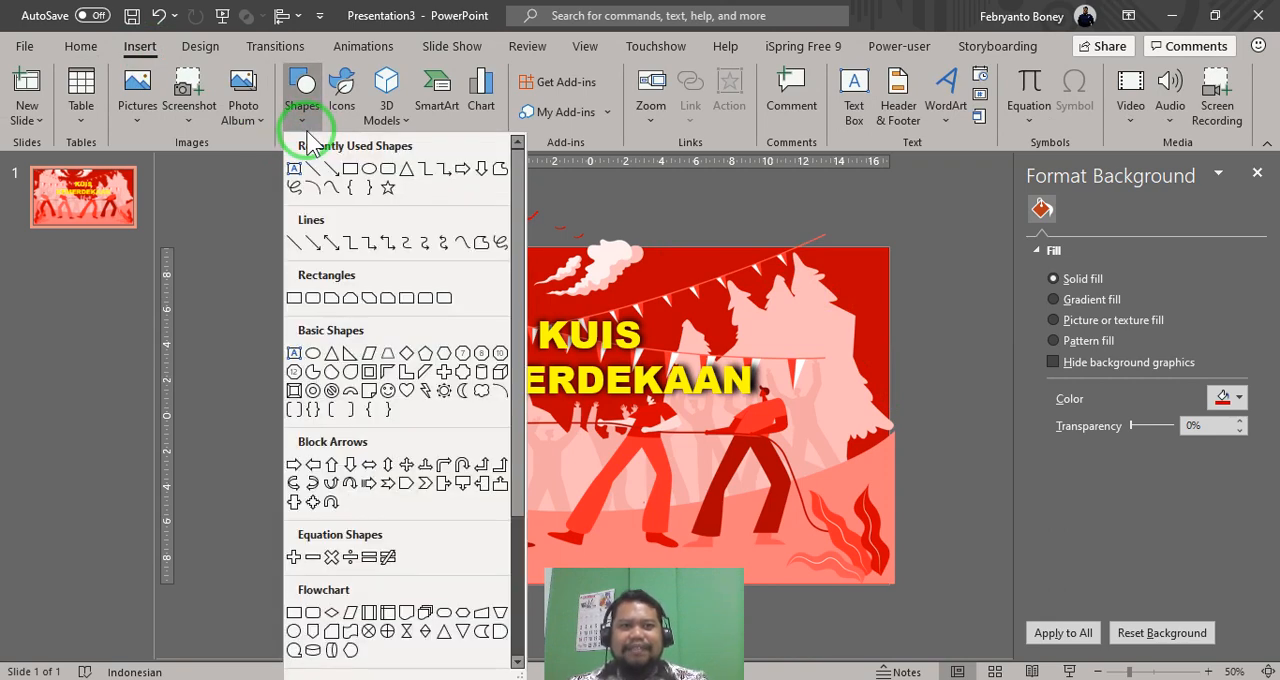
pyautogui.click(313, 299)
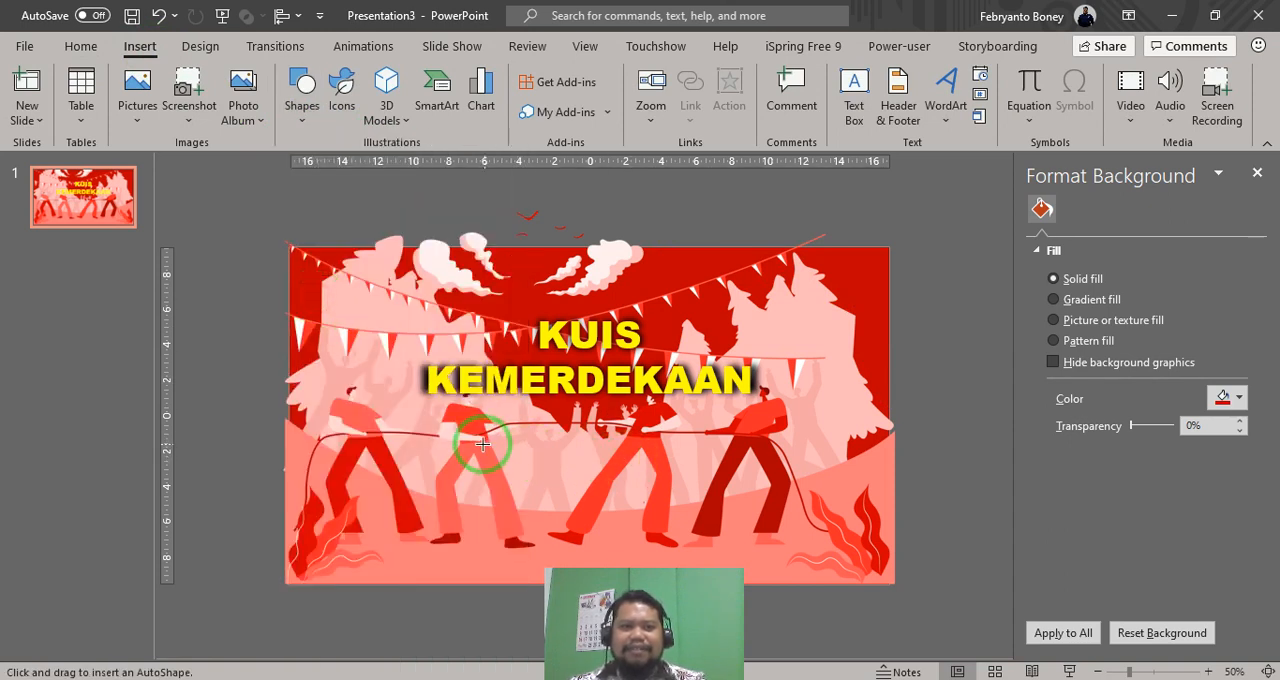
pyautogui.moveTo(470, 427); pyautogui.dragTo(724, 466)
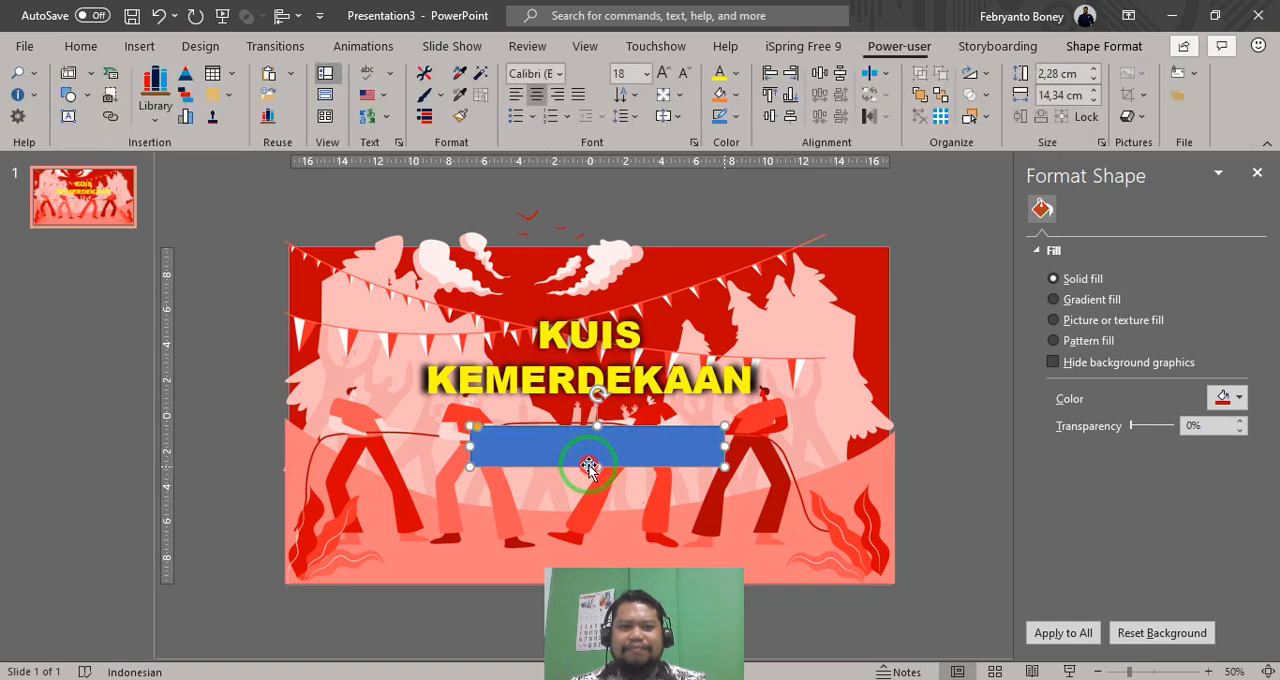
pyautogui.moveTo(589, 466); pyautogui.dragTo(577, 476)
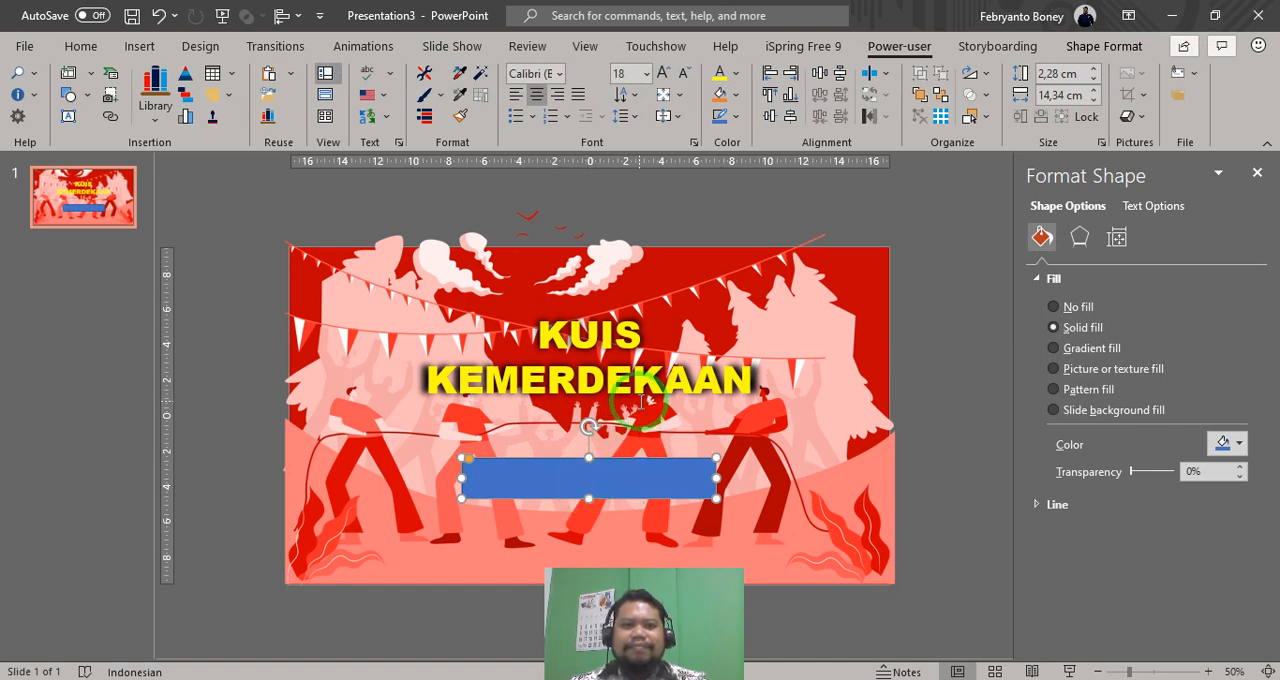
# - Add the text START to the rounded rectangle and set its font size to 60 pt
pyautogui.rightClick(590, 475)
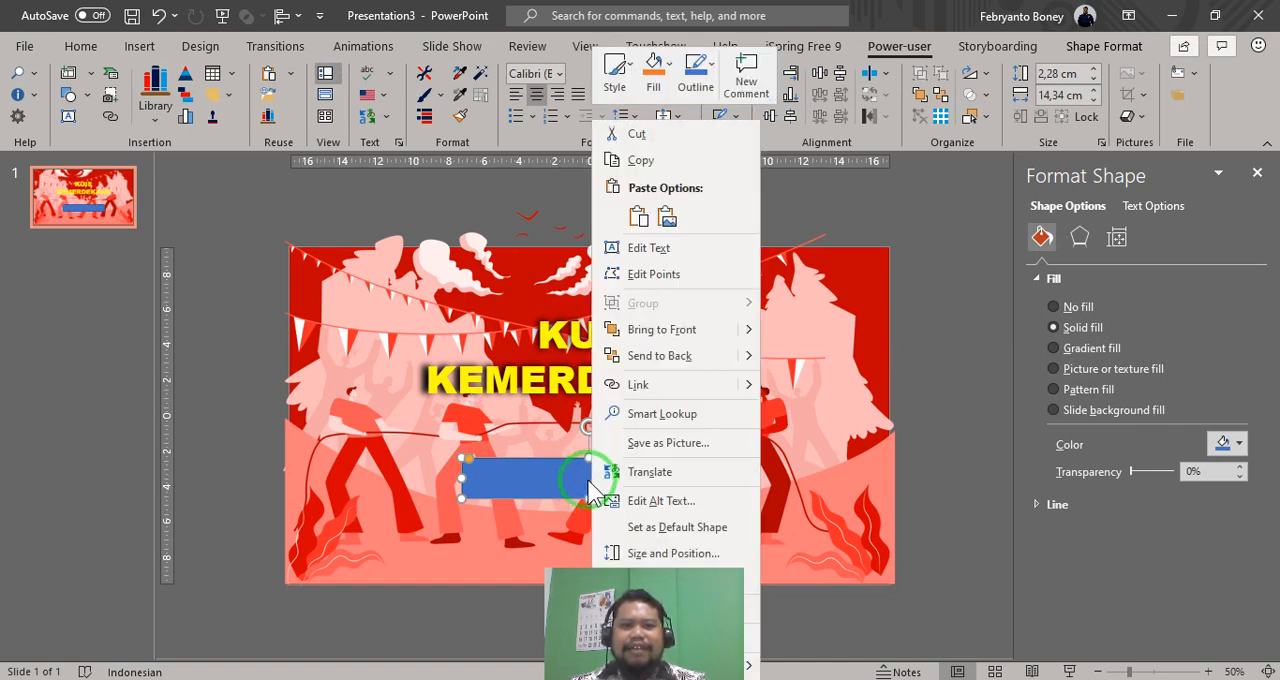
pyautogui.click(647, 256)
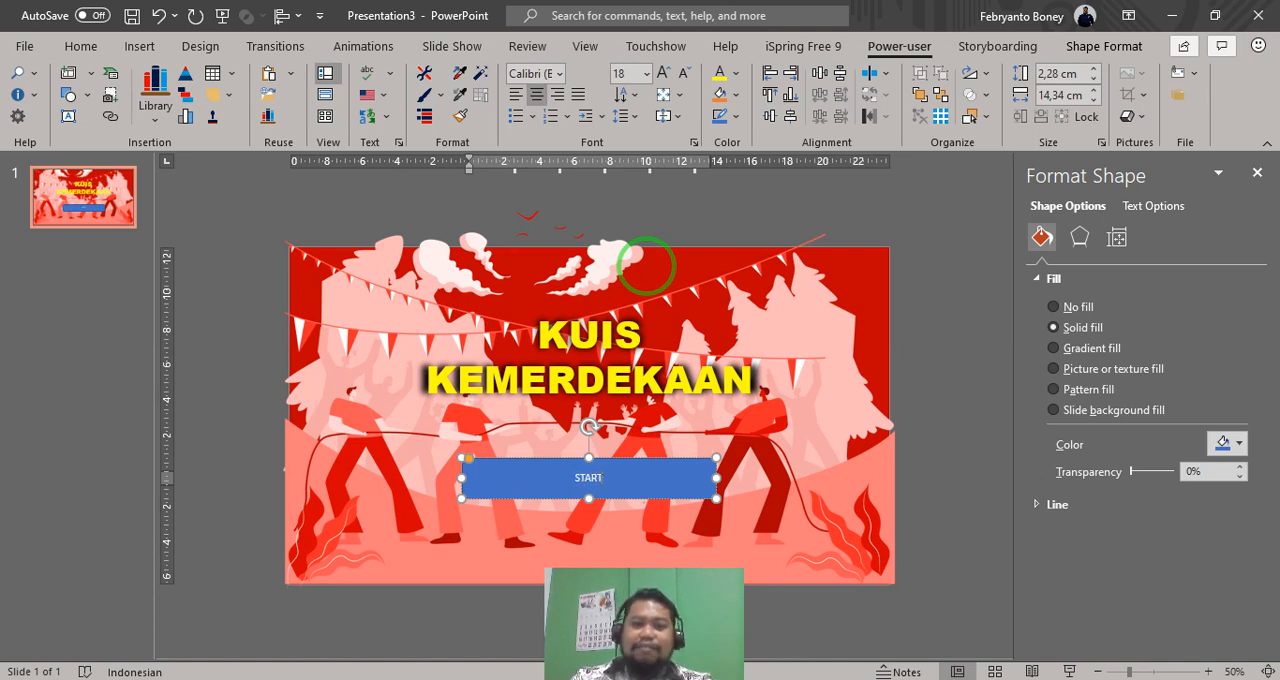
pyautogui.click(635, 458)
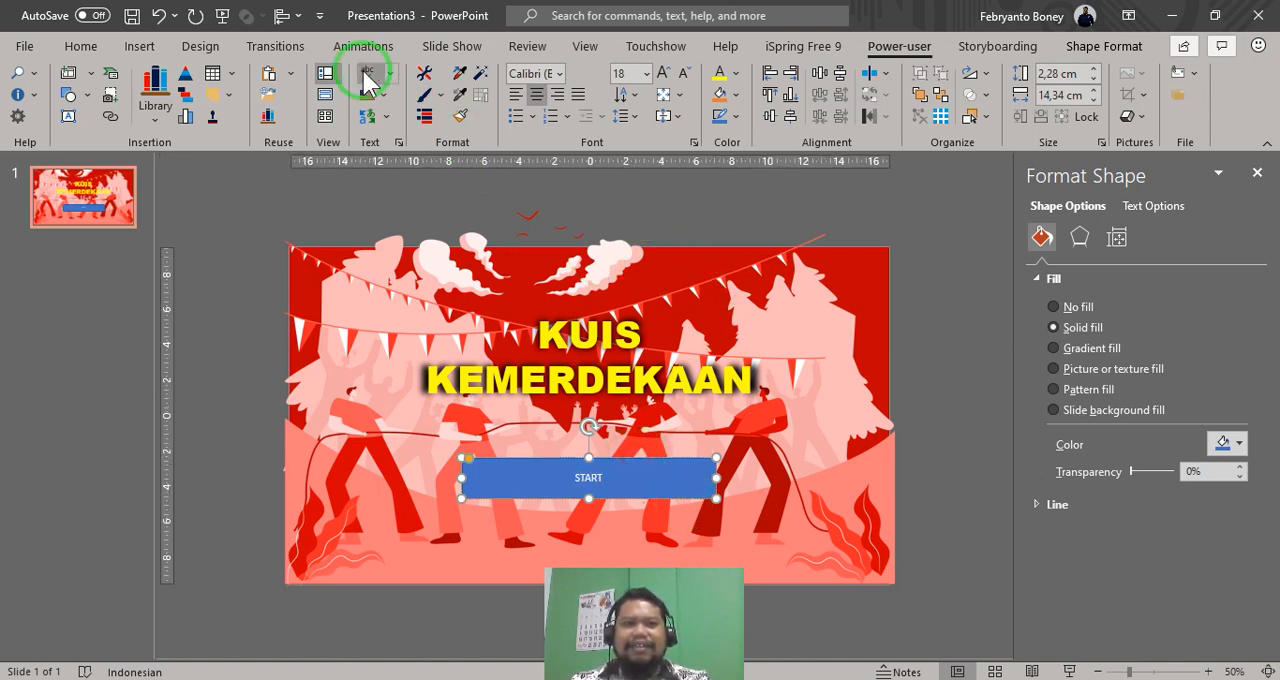
pyautogui.click(663, 75)
pyautogui.click(663, 75)
pyautogui.click(663, 75)
pyautogui.click(663, 75)
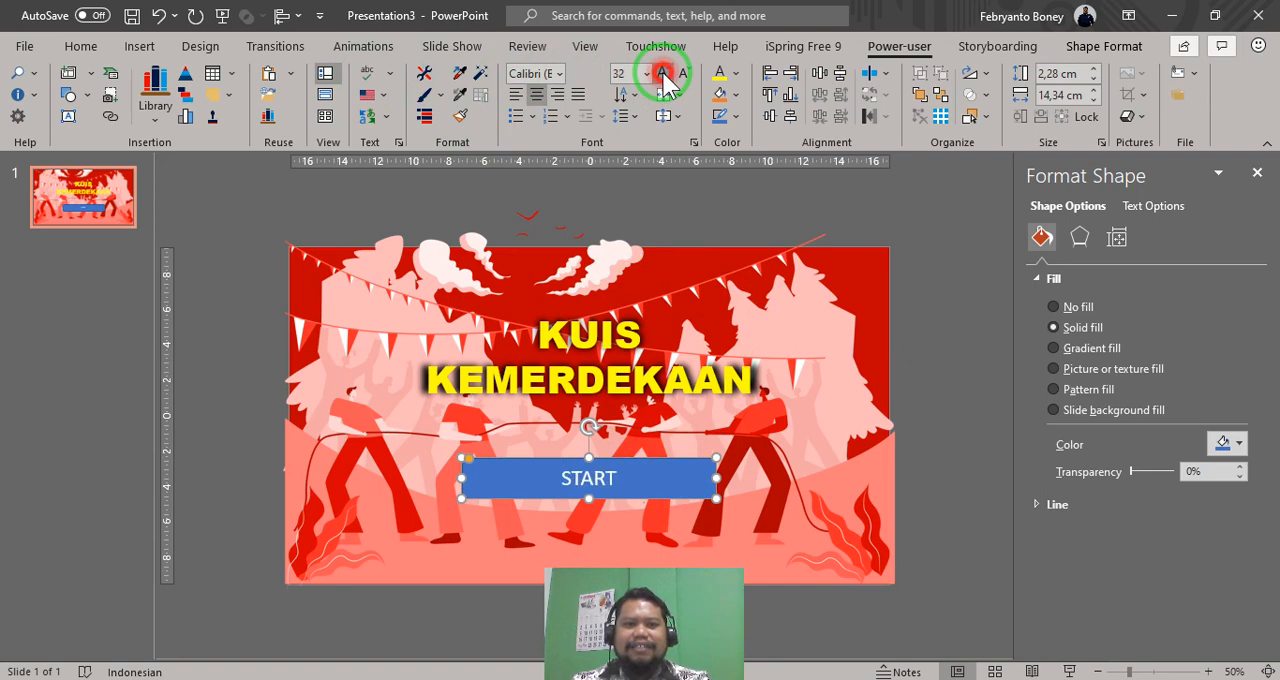
pyautogui.click(663, 75)
pyautogui.click(663, 75)
pyautogui.click(663, 75)
pyautogui.click(663, 75)
pyautogui.click(663, 75)
pyautogui.click(663, 75)
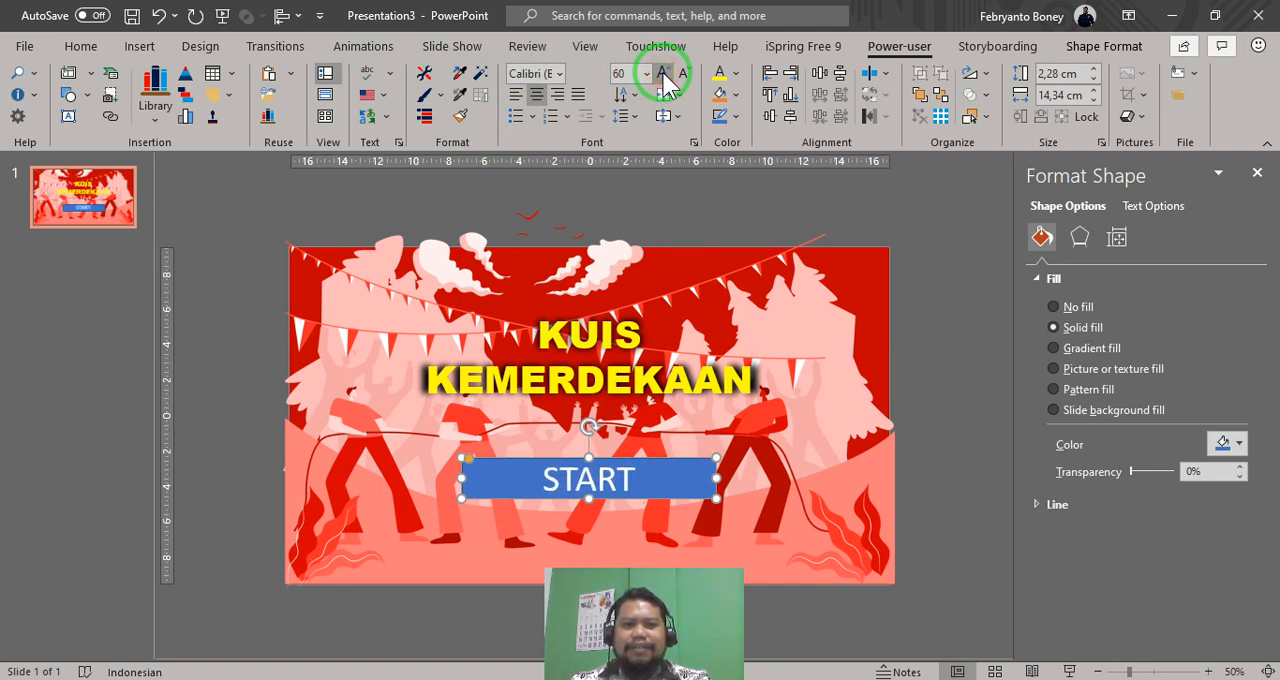
# - Try the 123Marker font on the START text, and set it to Adobe Gothic Std B
pyautogui.click(563, 73)
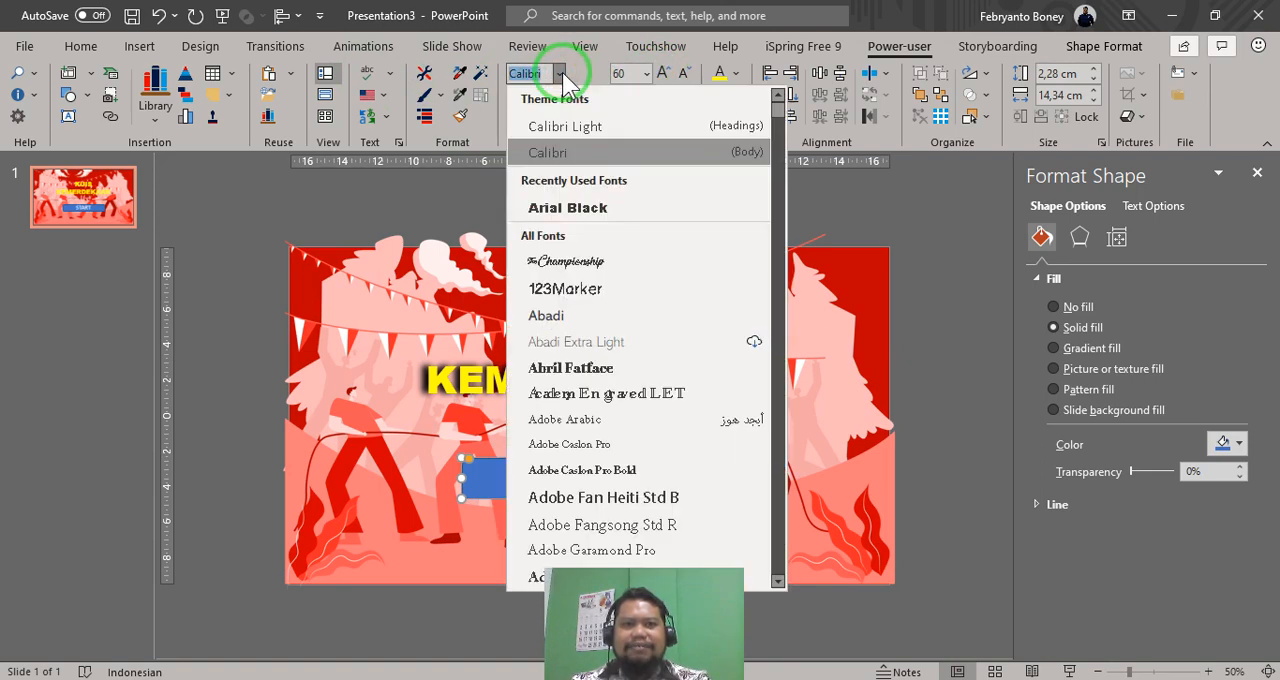
pyautogui.click(585, 300)
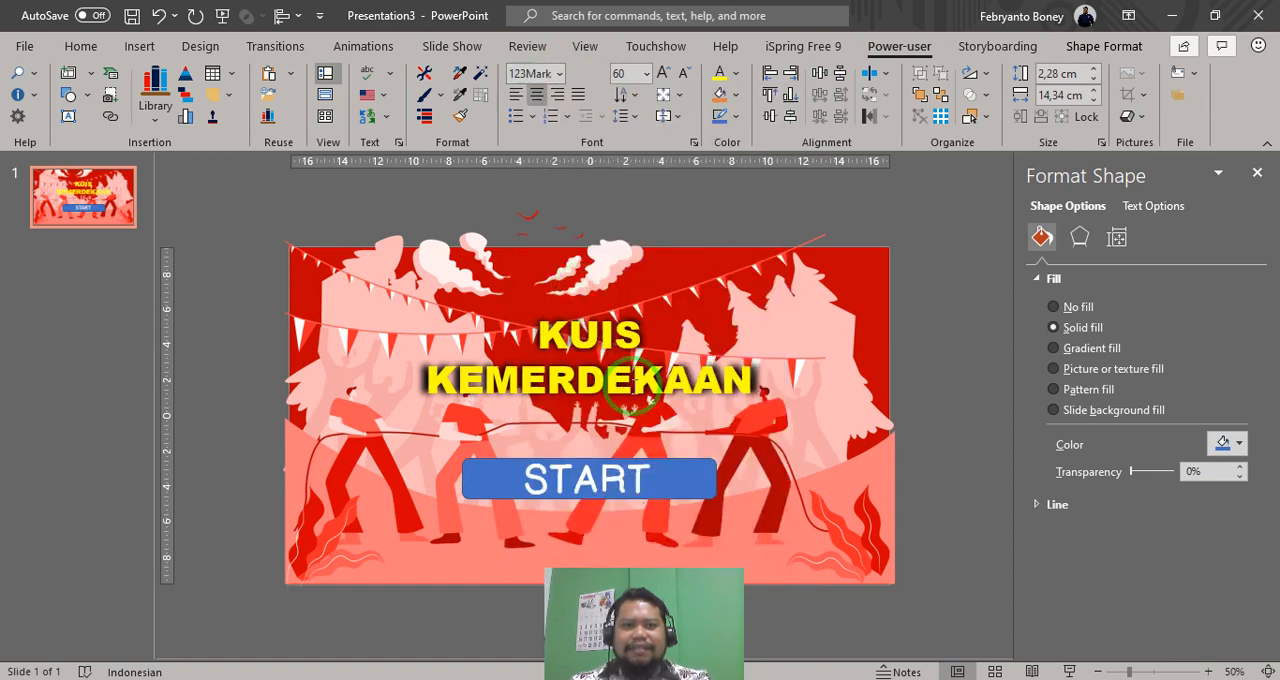
pyautogui.click(560, 73)
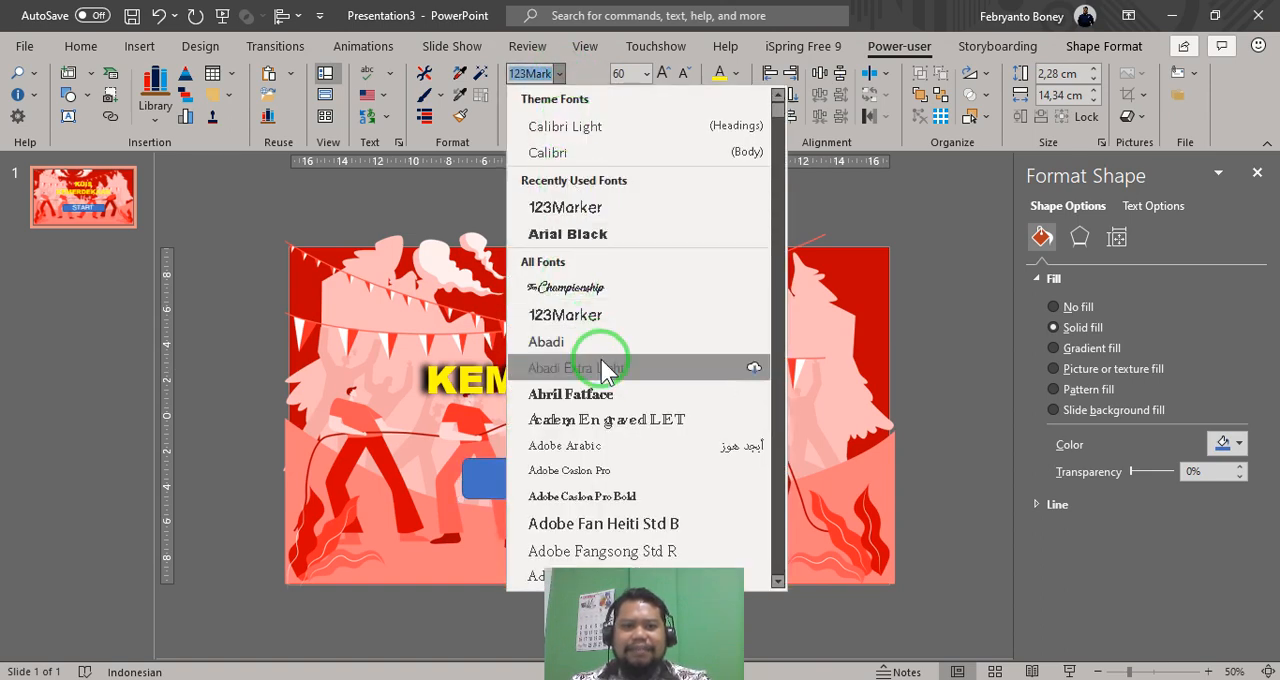
pyautogui.scroll(-3, 600, 357)
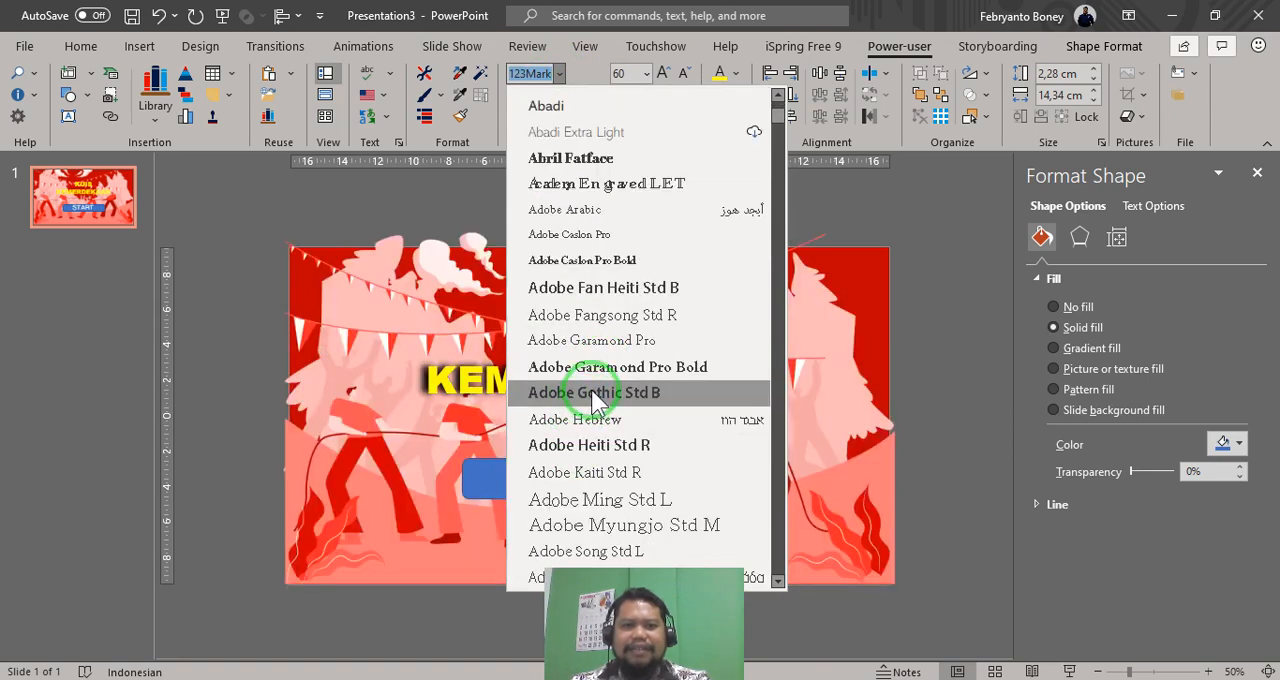
pyautogui.click(594, 393)
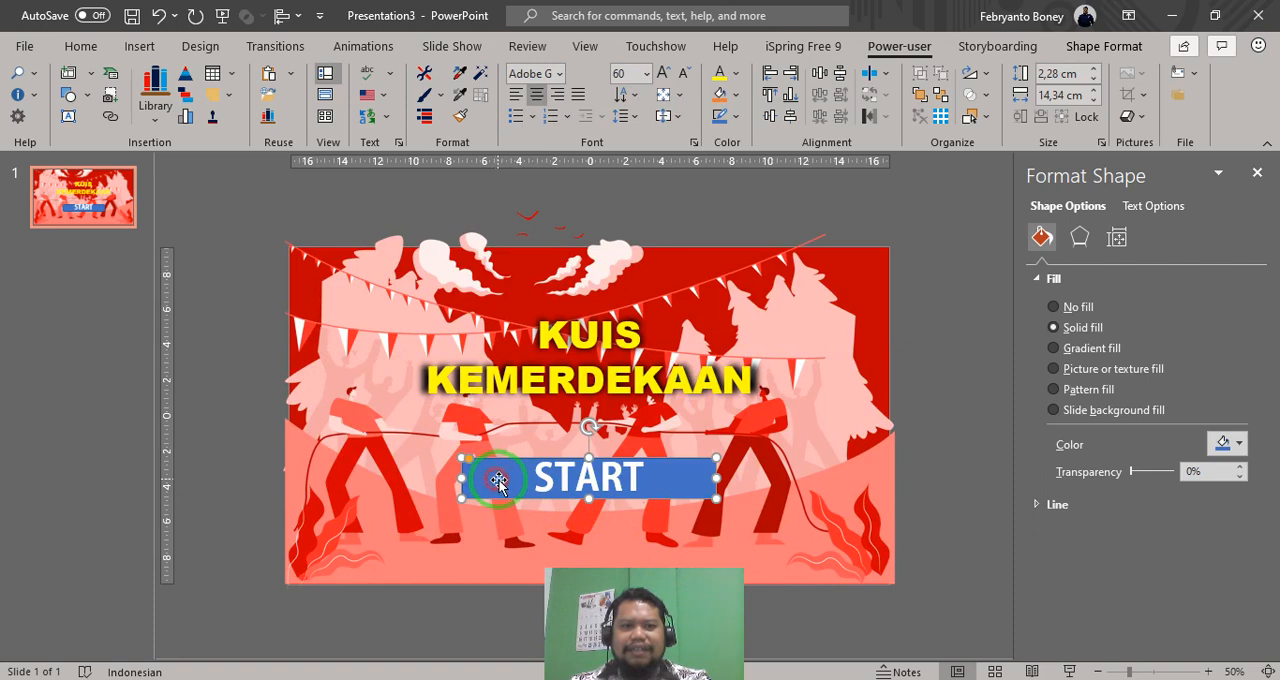
# - Remove the START rectangle's outline and fill it with standard Yellow
pyautogui.click(734, 117)
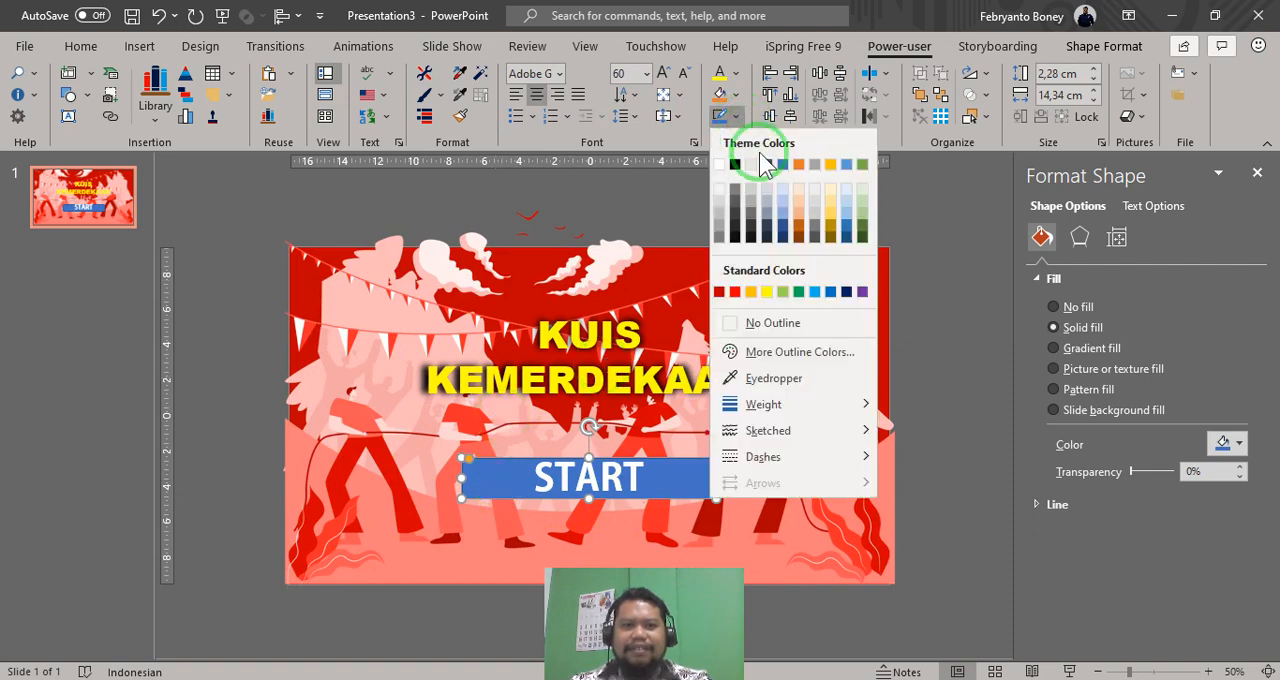
pyautogui.click(808, 324)
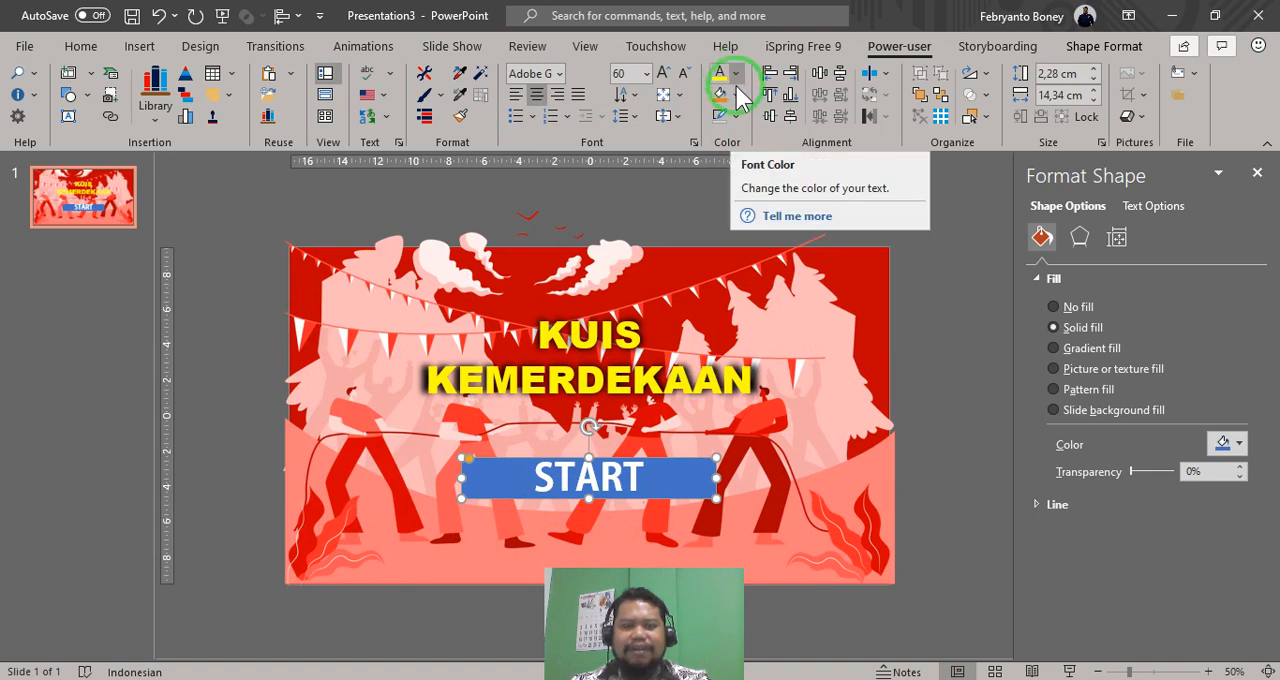
pyautogui.click(737, 94)
pyautogui.click(767, 270)
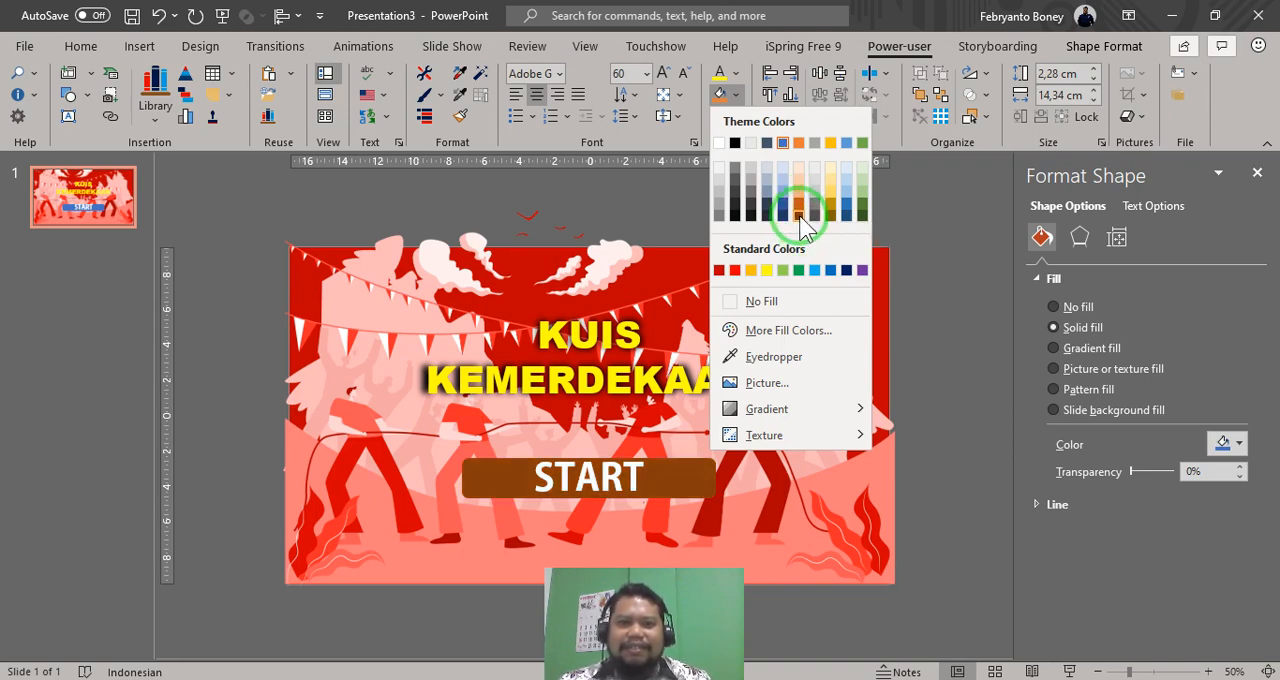
pyautogui.click(767, 271)
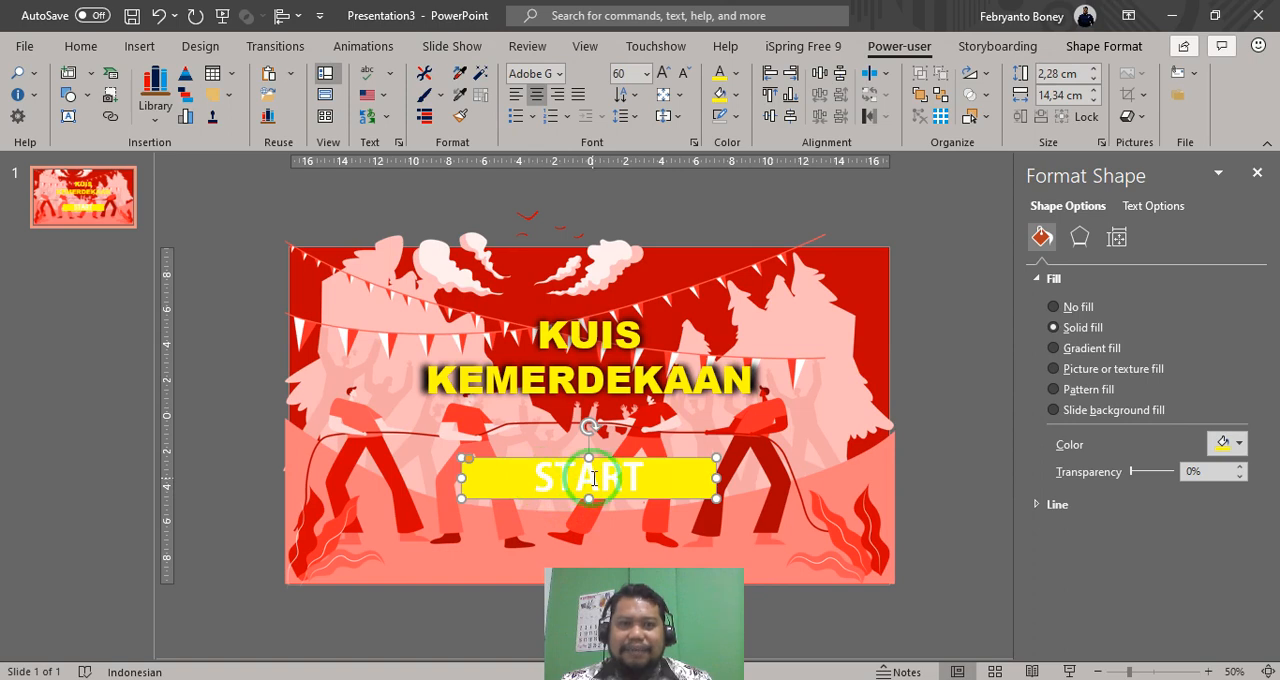
# - Colour the START text standard Red and narrow the rectangle from its left edge to about 10.05 cm wide
pyautogui.click(737, 73)
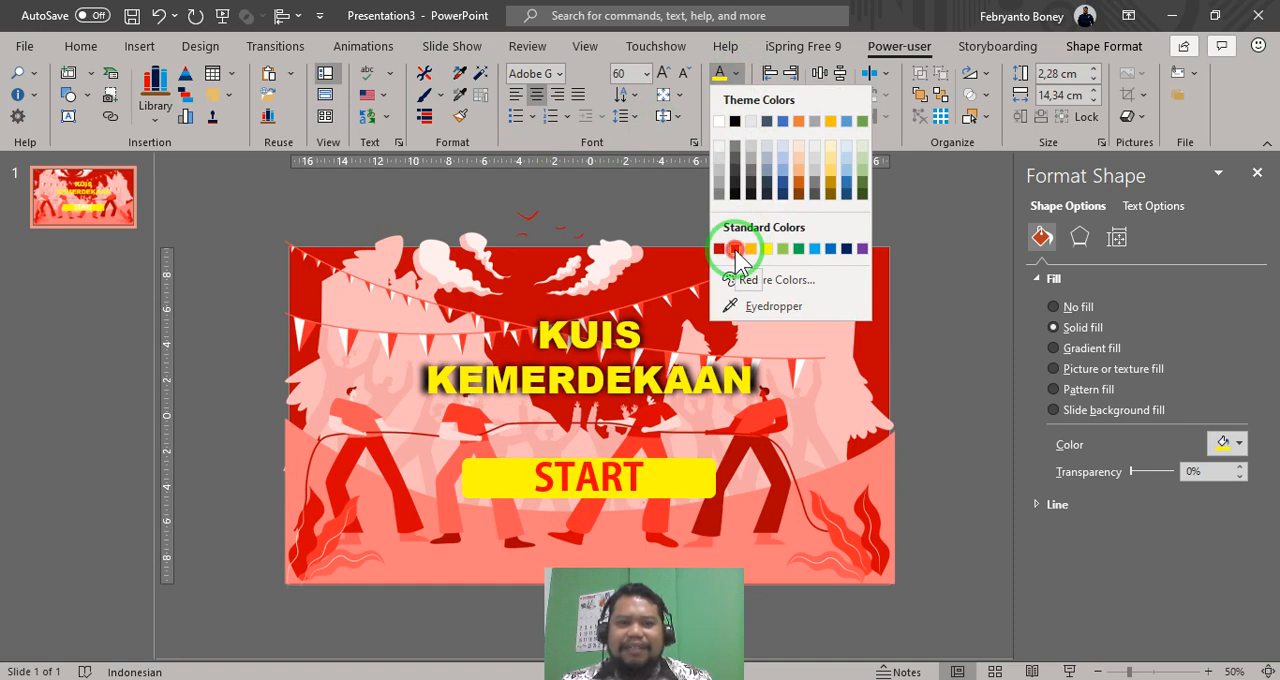
pyautogui.click(735, 249)
pyautogui.click(467, 463)
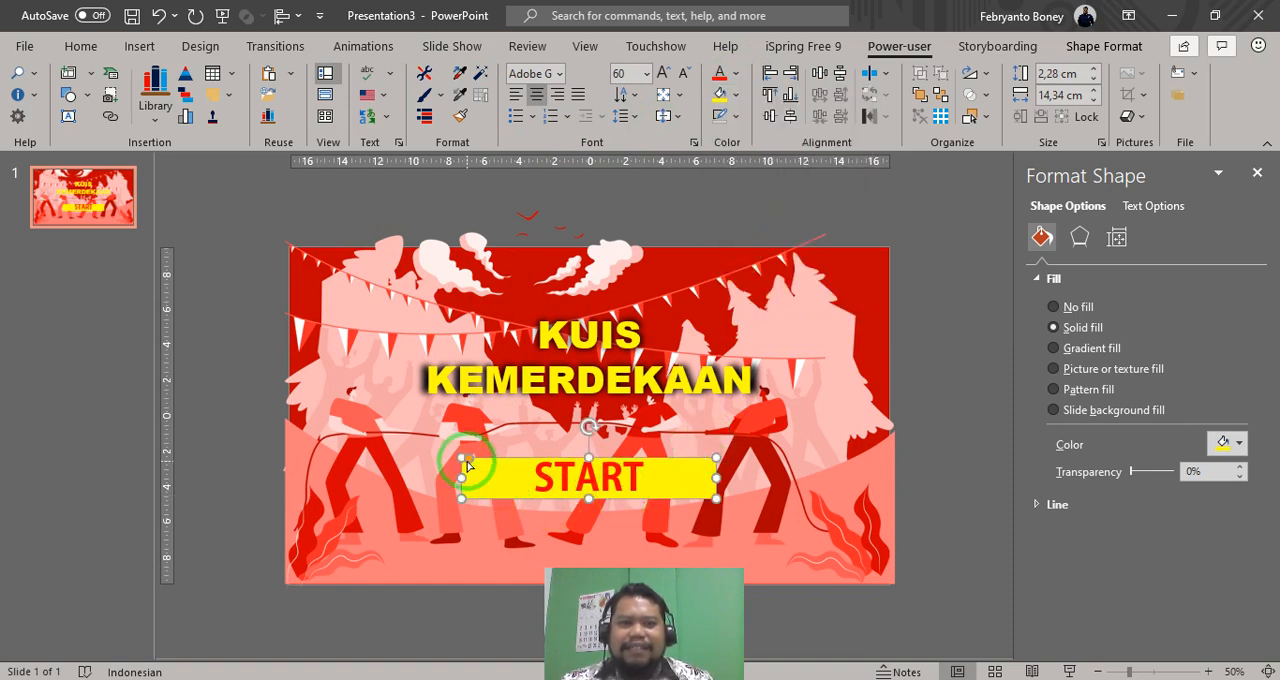
pyautogui.click(463, 477)
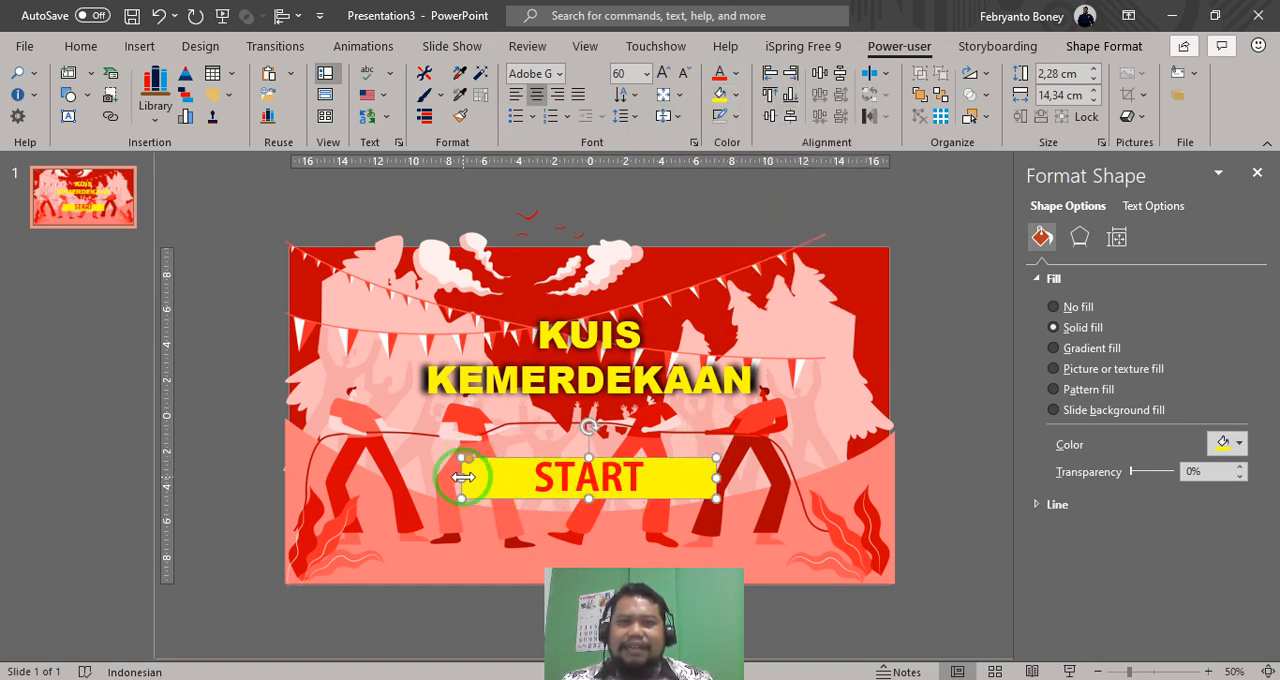
pyautogui.moveTo(463, 477); pyautogui.dragTo(538, 480)
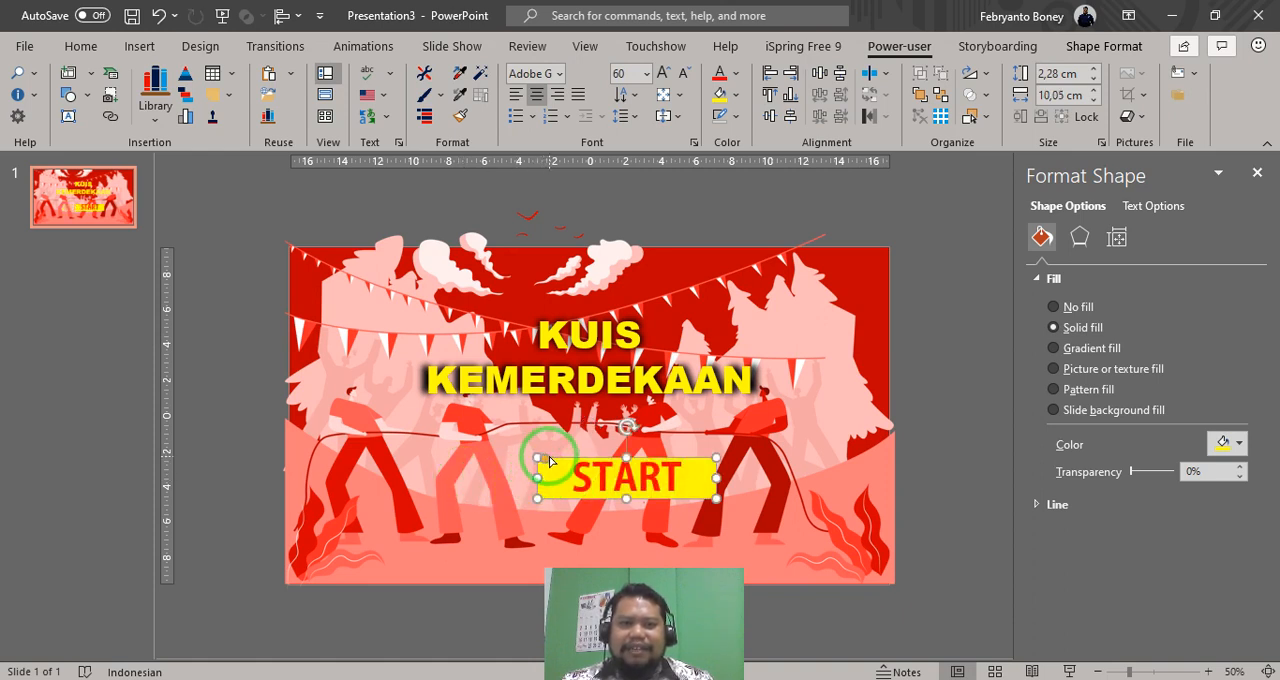
# - Round the START rectangle's corners to the maximum so that its ends become full semicircles
pyautogui.click(1257, 172)
pyautogui.keyDown('ctrl'); pyautogui.scroll(8, 707, 470); pyautogui.keyUp('ctrl')
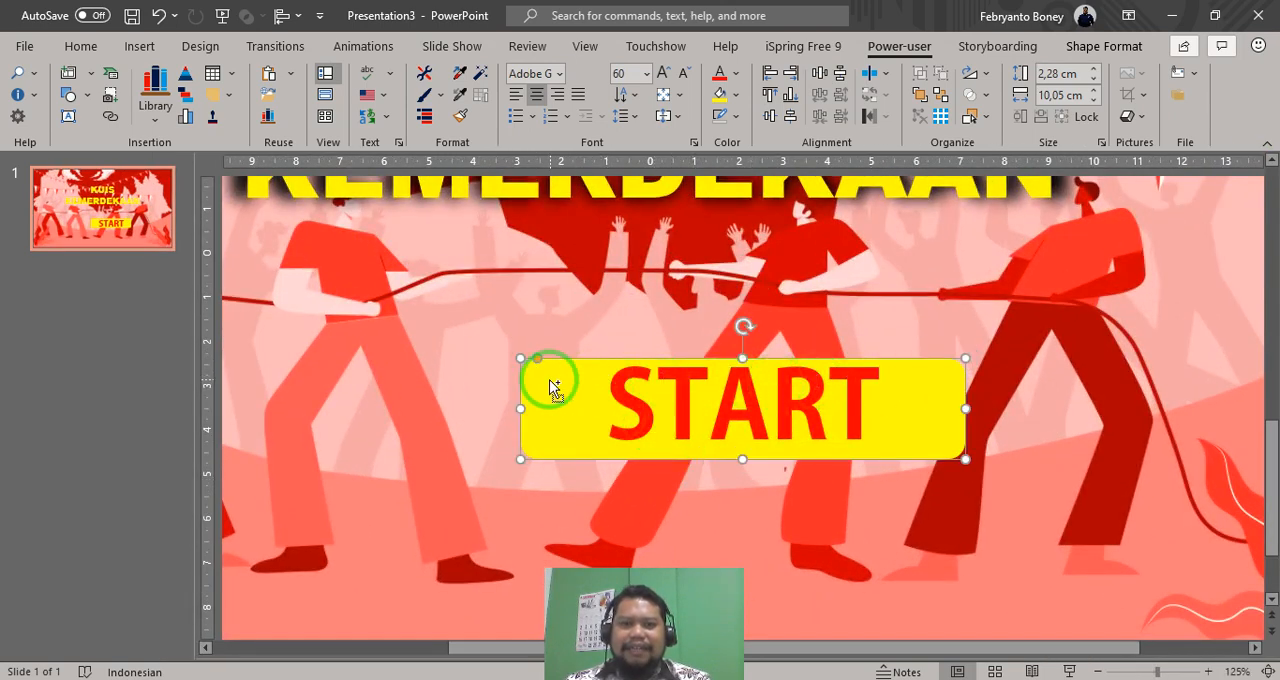
pyautogui.keyDown('ctrl'); pyautogui.scroll(7, 550, 372); pyautogui.keyUp('ctrl')
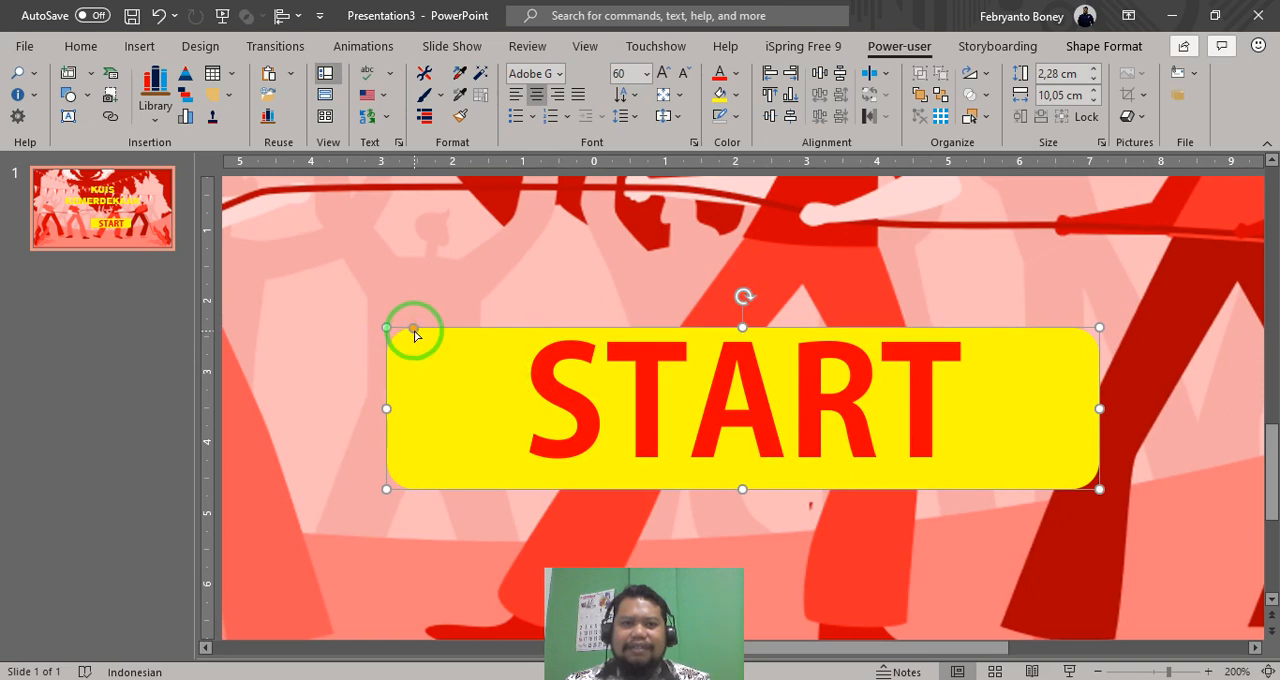
pyautogui.moveTo(414, 333); pyautogui.dragTo(489, 337)
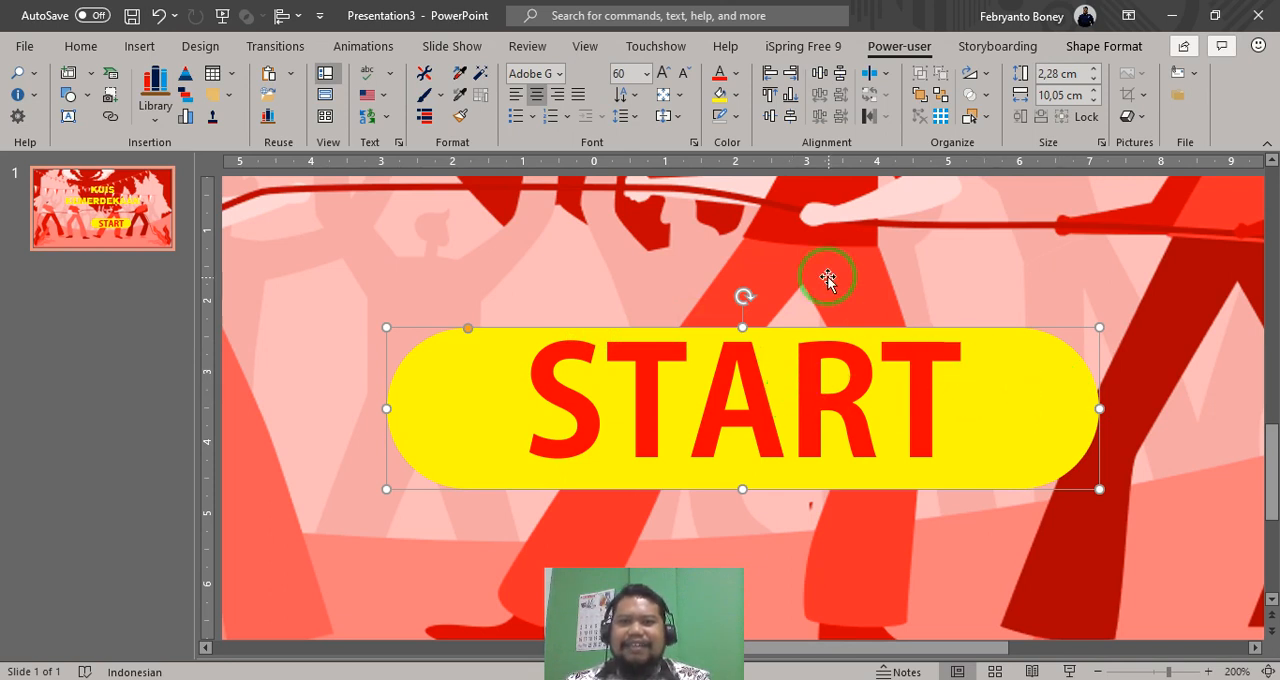
pyautogui.rightClick(1015, 362)
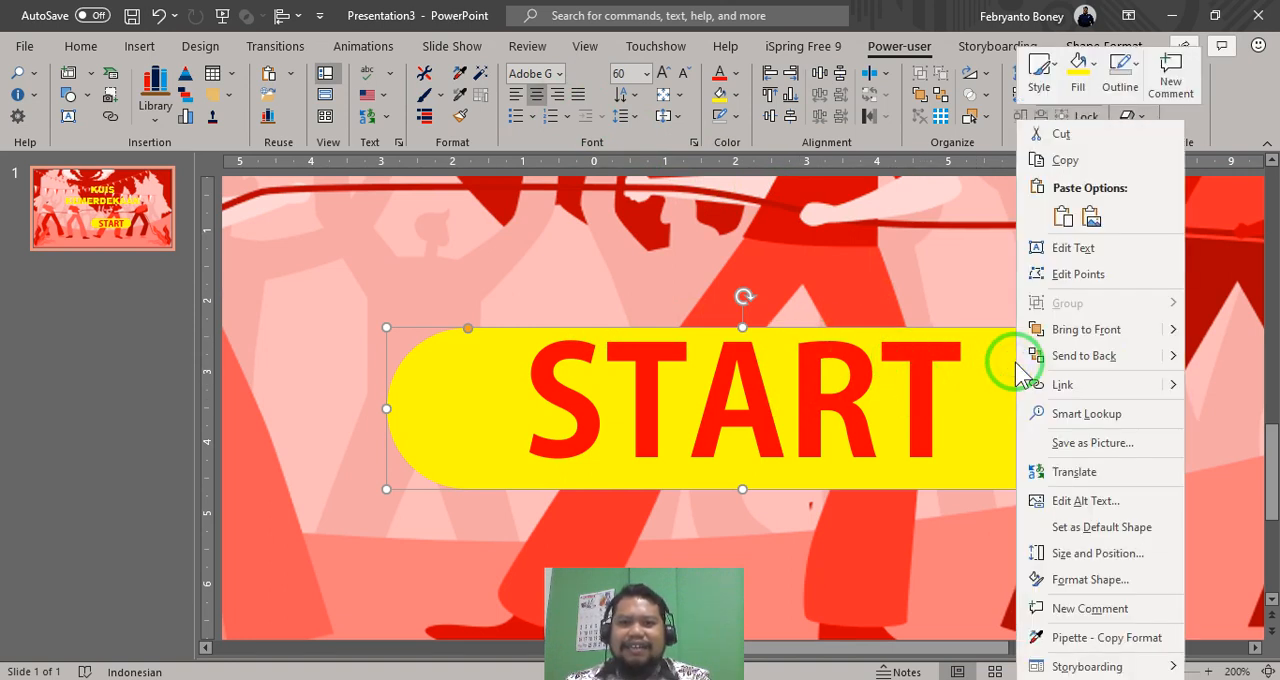
pyautogui.click(1088, 580)
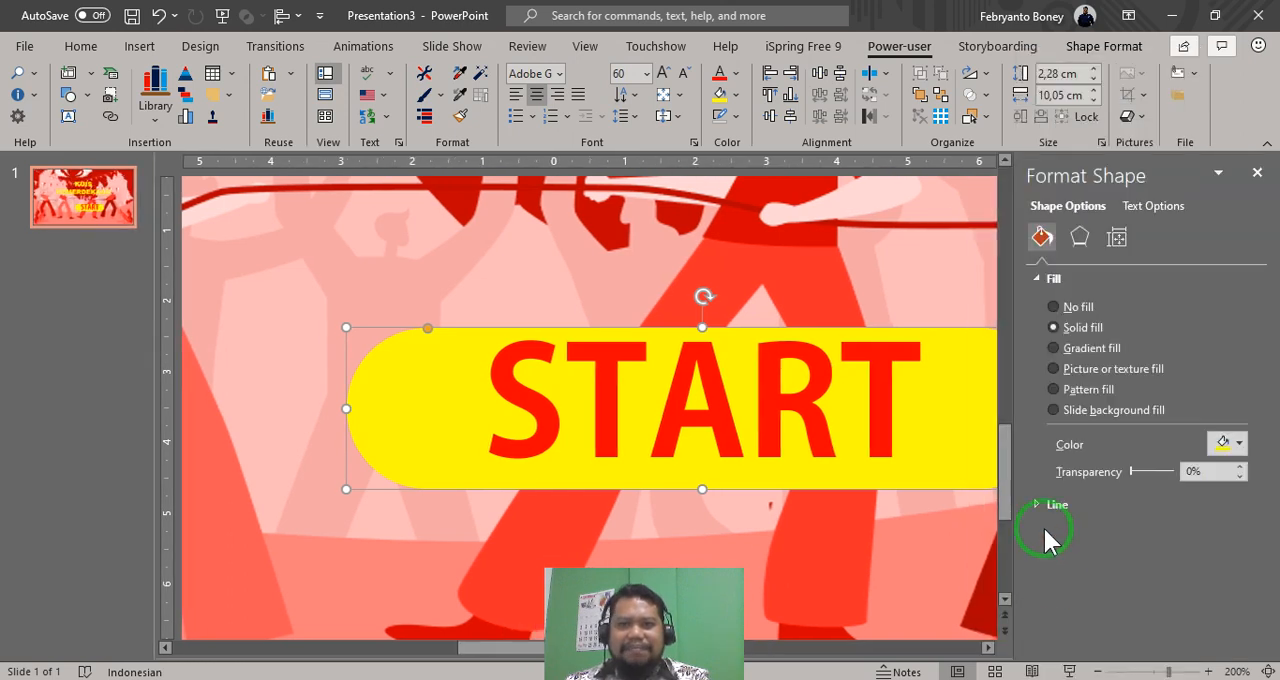
pyautogui.click(1081, 237)
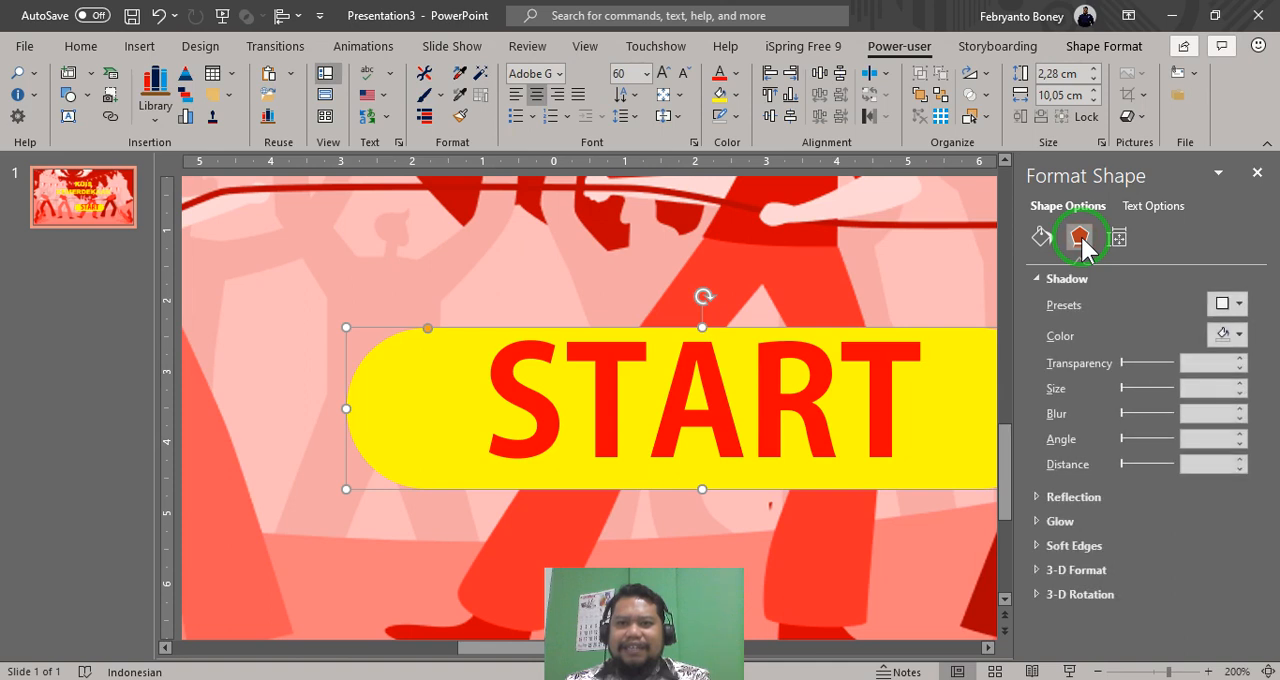
pyautogui.click(1027, 279)
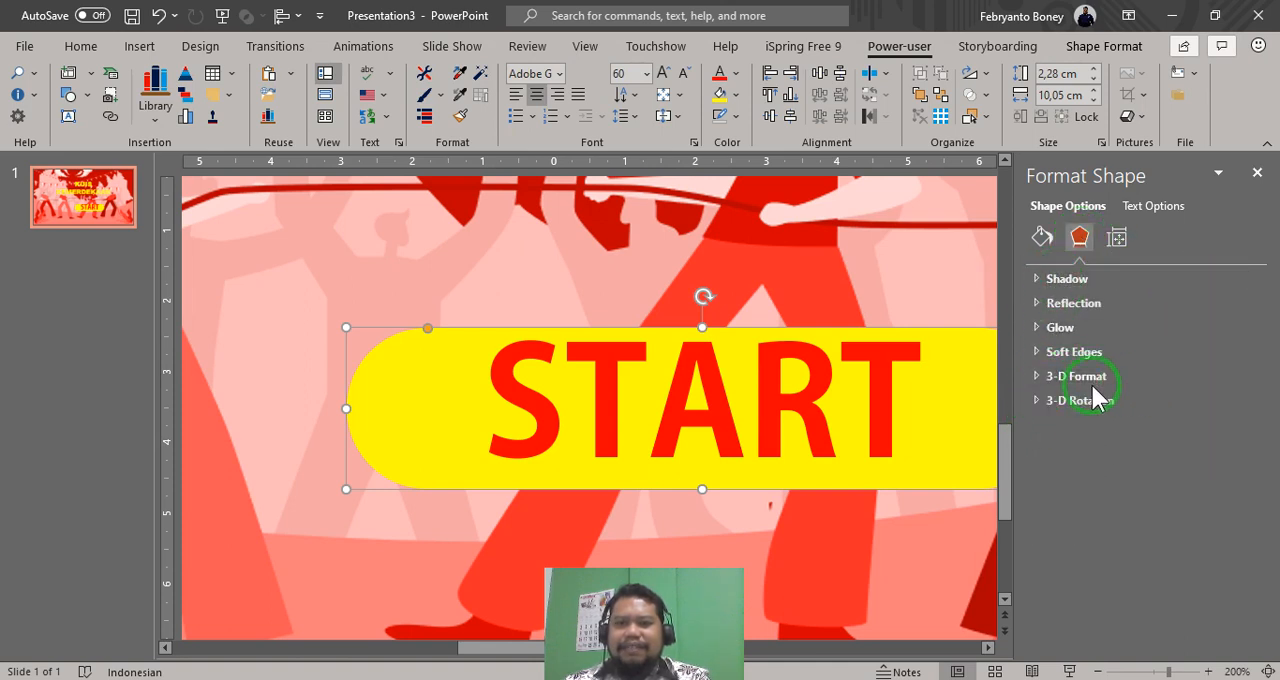
pyautogui.click(1038, 380)
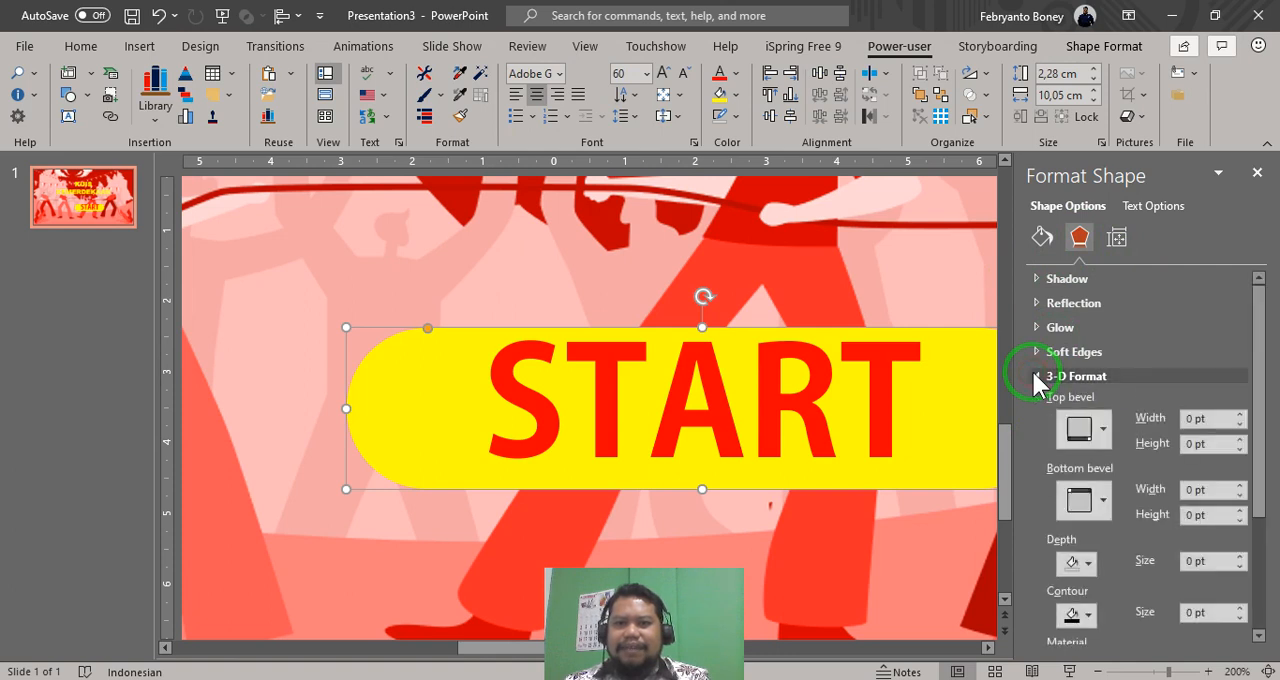
pyautogui.click(1038, 378)
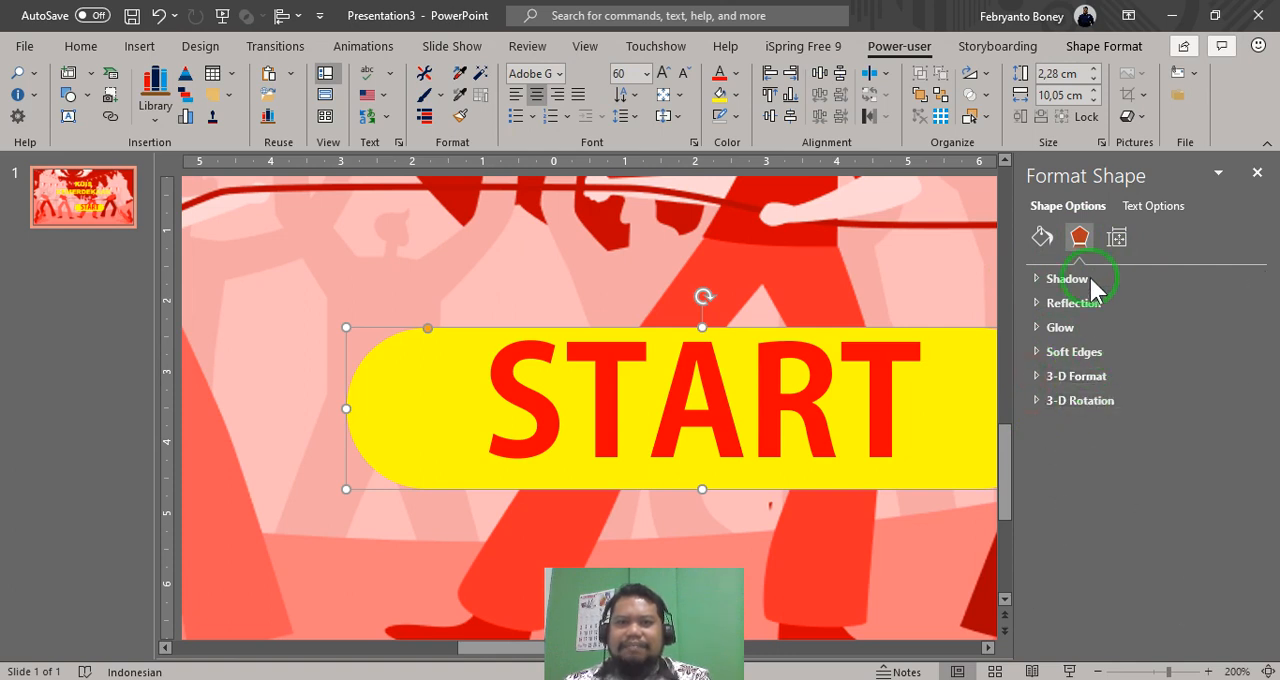
# - Apply the Round bevel effect to the yellow START shape and close the shape formatting pane
pyautogui.click(84, 45)
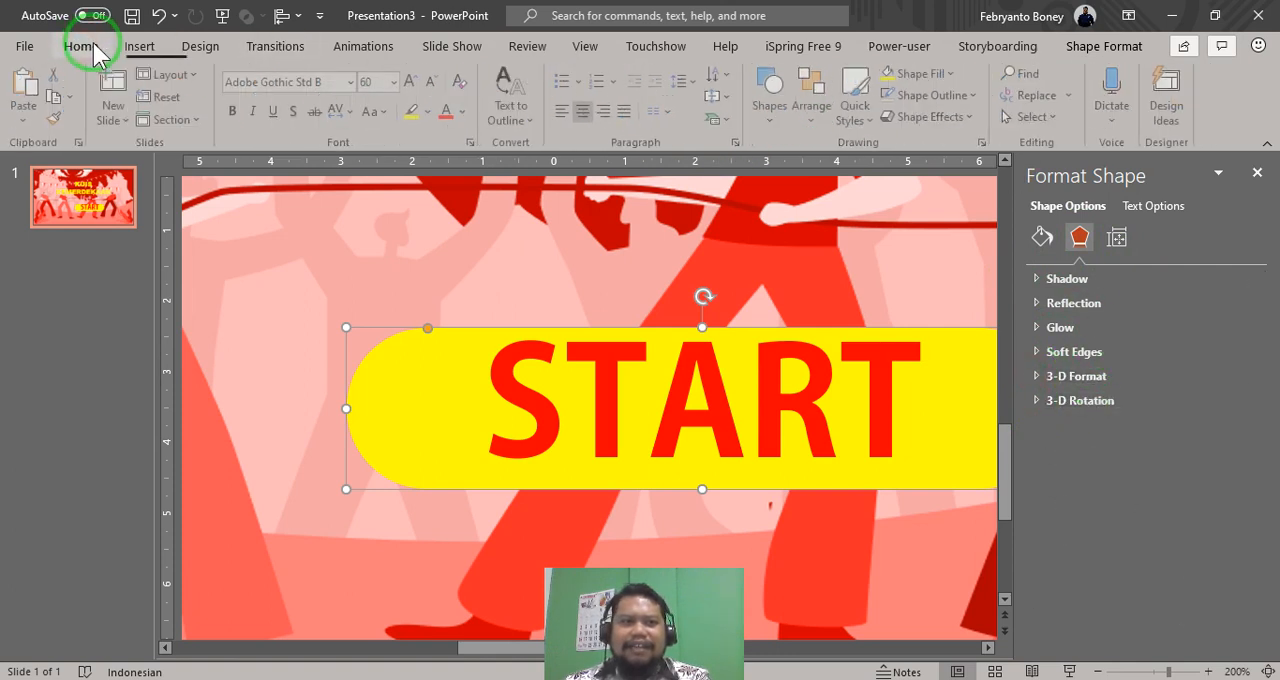
pyautogui.click(1101, 47)
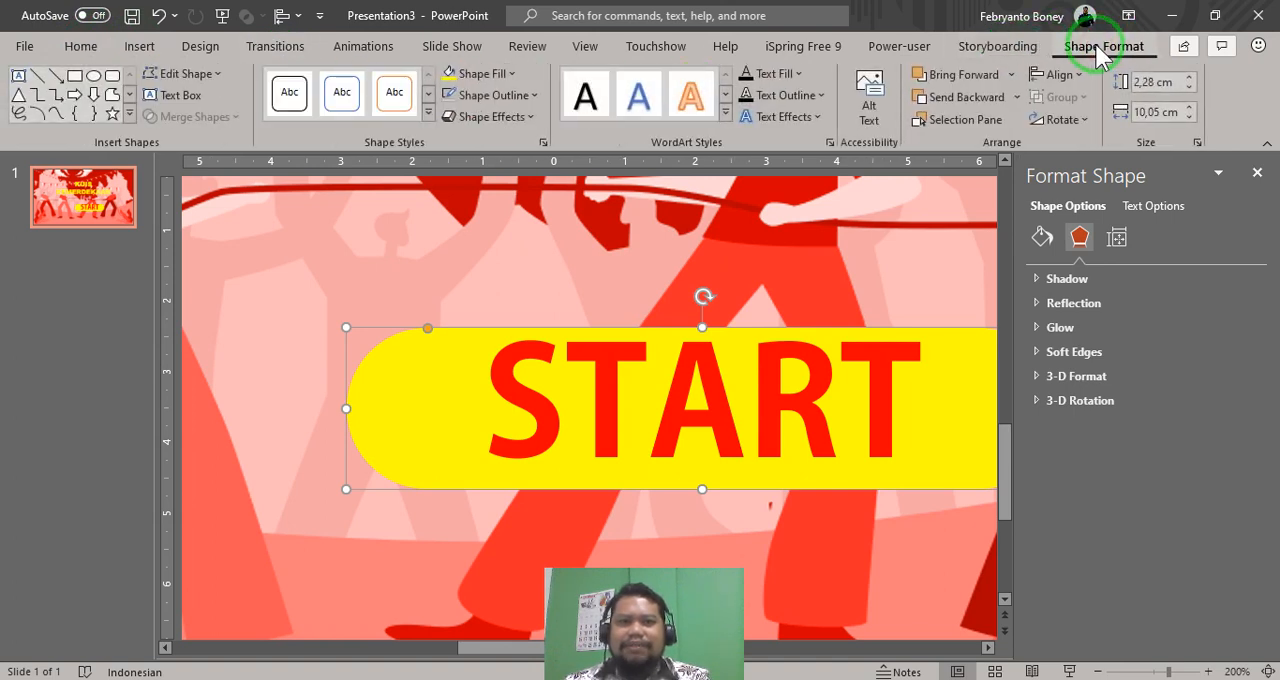
pyautogui.click(537, 117)
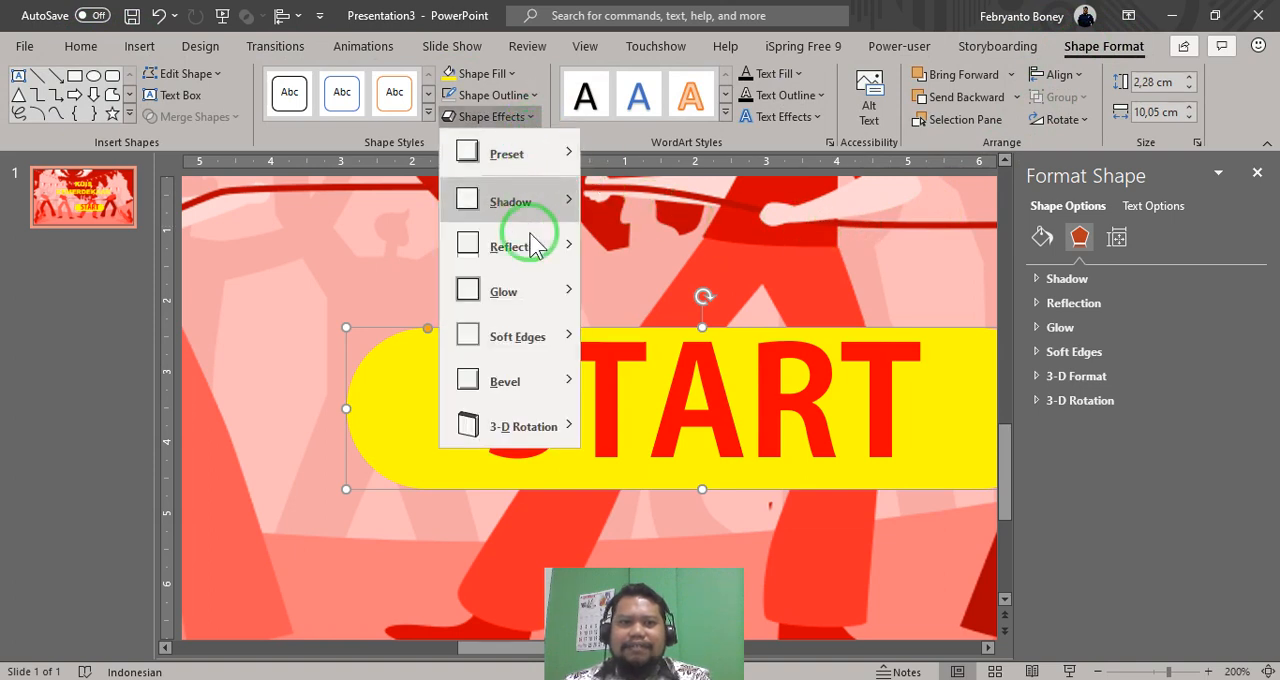
pyautogui.moveTo(537, 390)
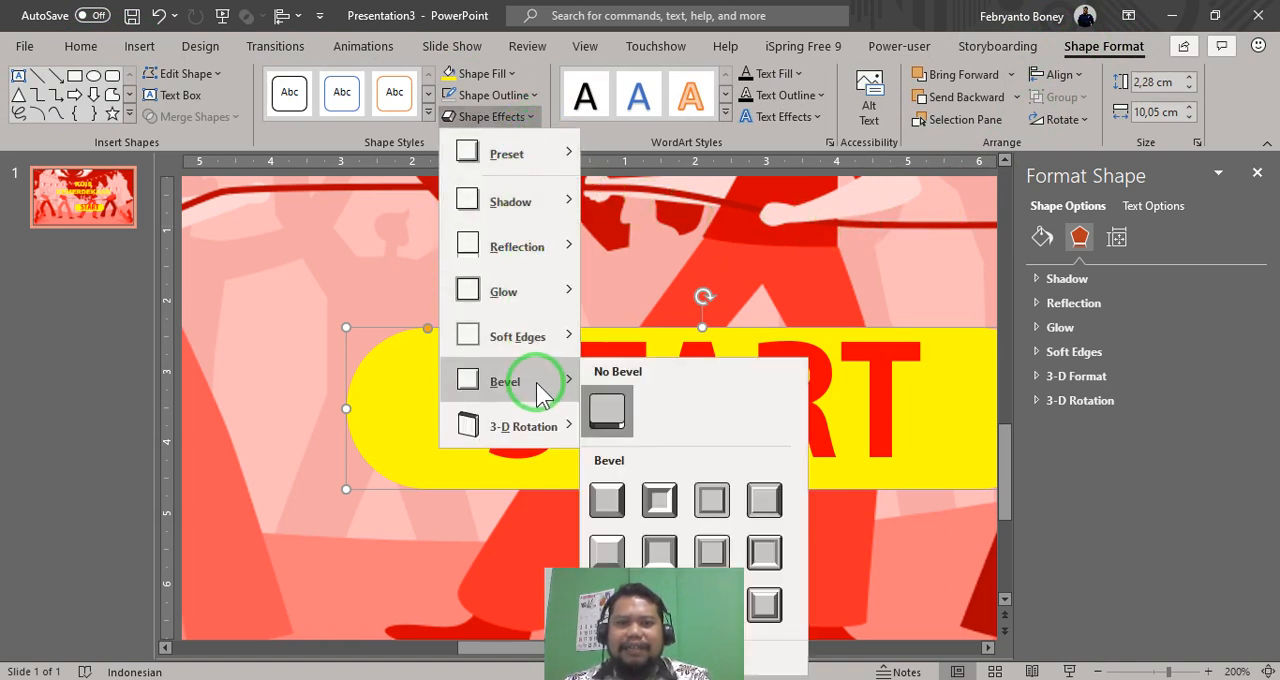
pyautogui.click(607, 500)
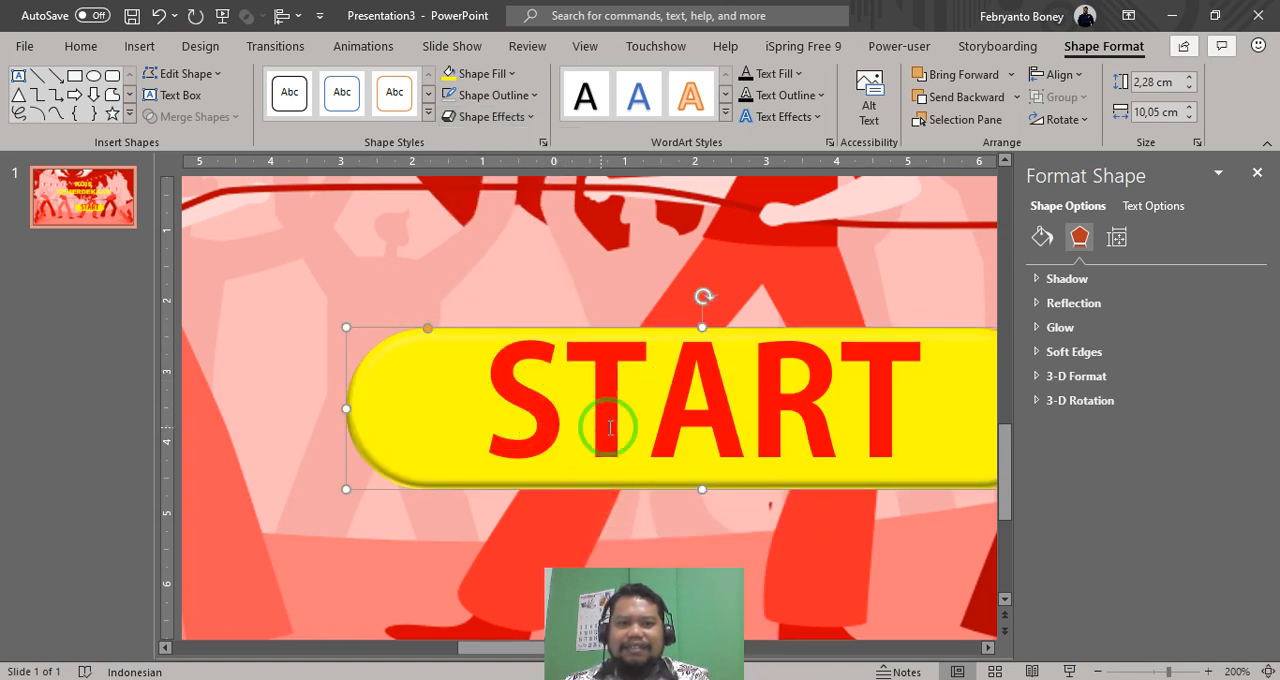
pyautogui.scroll(-2, 610, 428)
pyautogui.scroll(4, 839, 453)
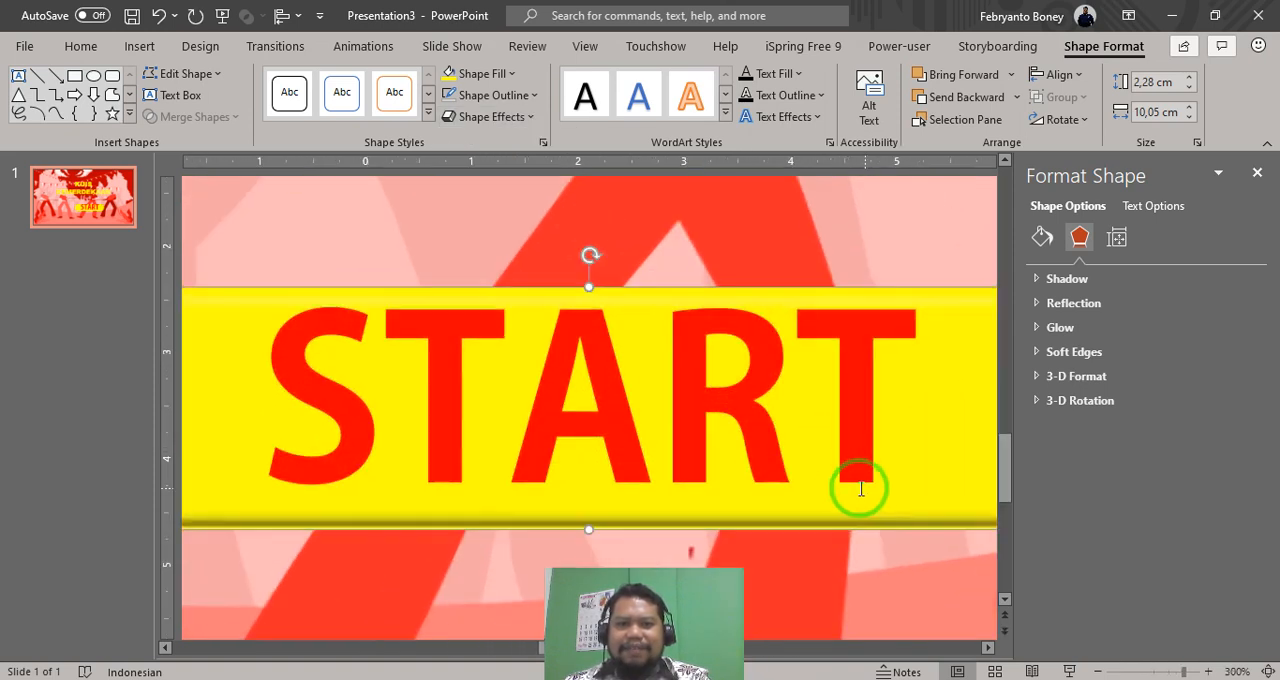
pyautogui.scroll(-3, 860, 489)
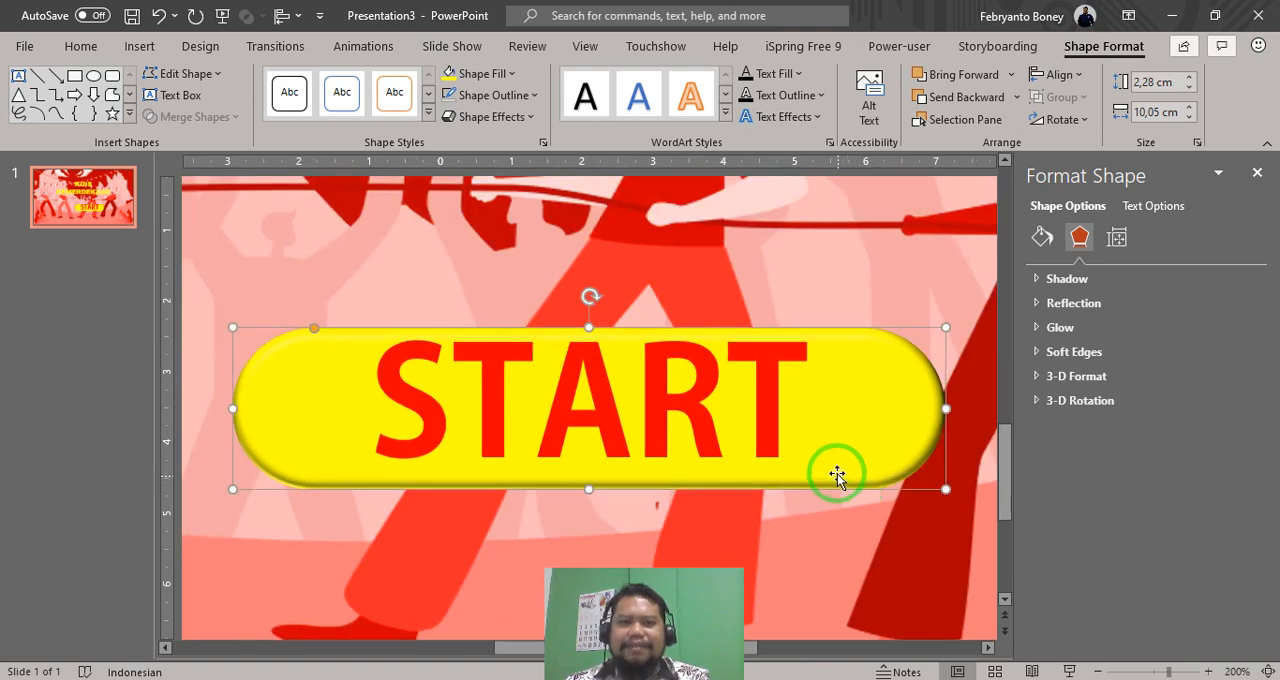
pyautogui.click(1258, 173)
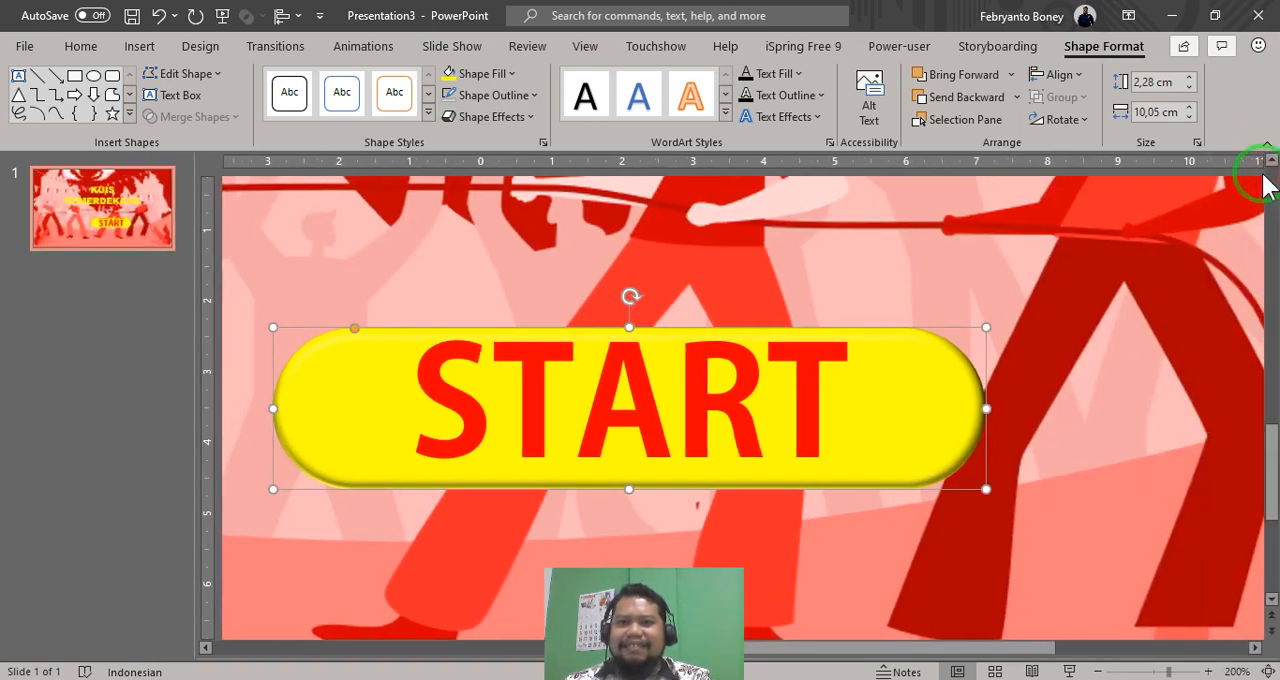
# - Move the START button left so that it is horizontally centred on the slide beneath the title, and deselect it
pyautogui.scroll(-3, 760, 376)
pyautogui.scroll(-2, 757, 376)
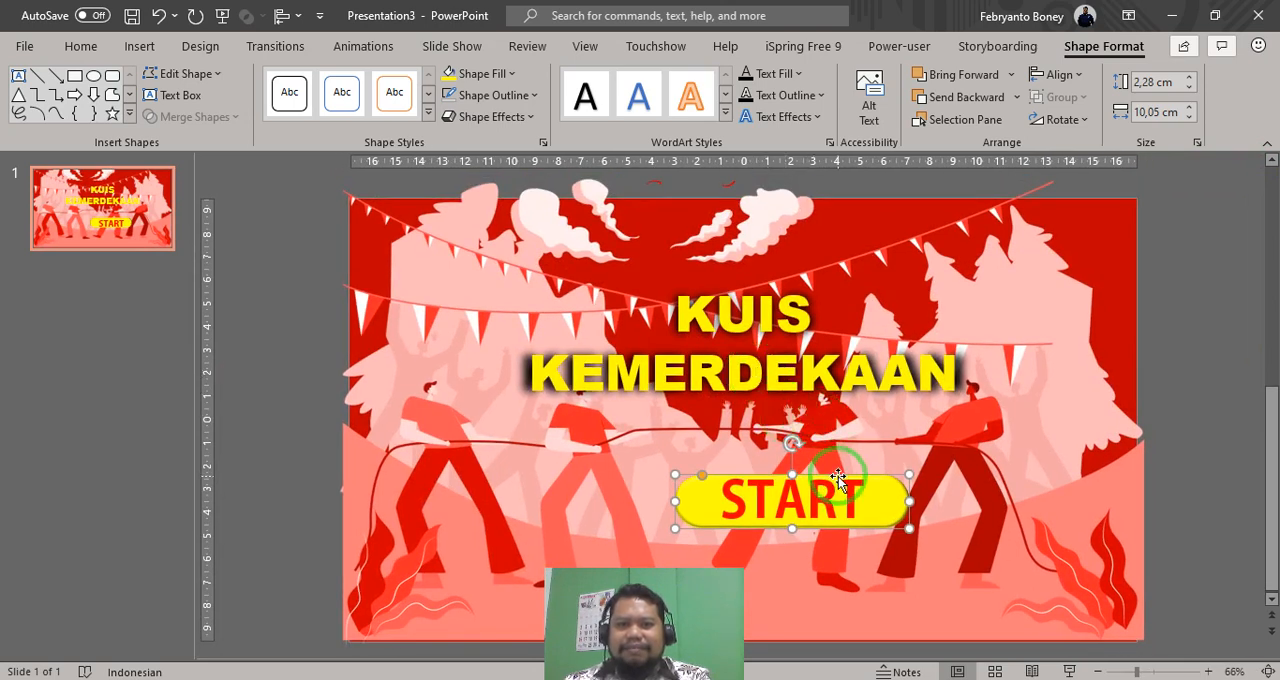
pyautogui.moveTo(838, 476); pyautogui.dragTo(786, 481)
pyautogui.click(1183, 488)
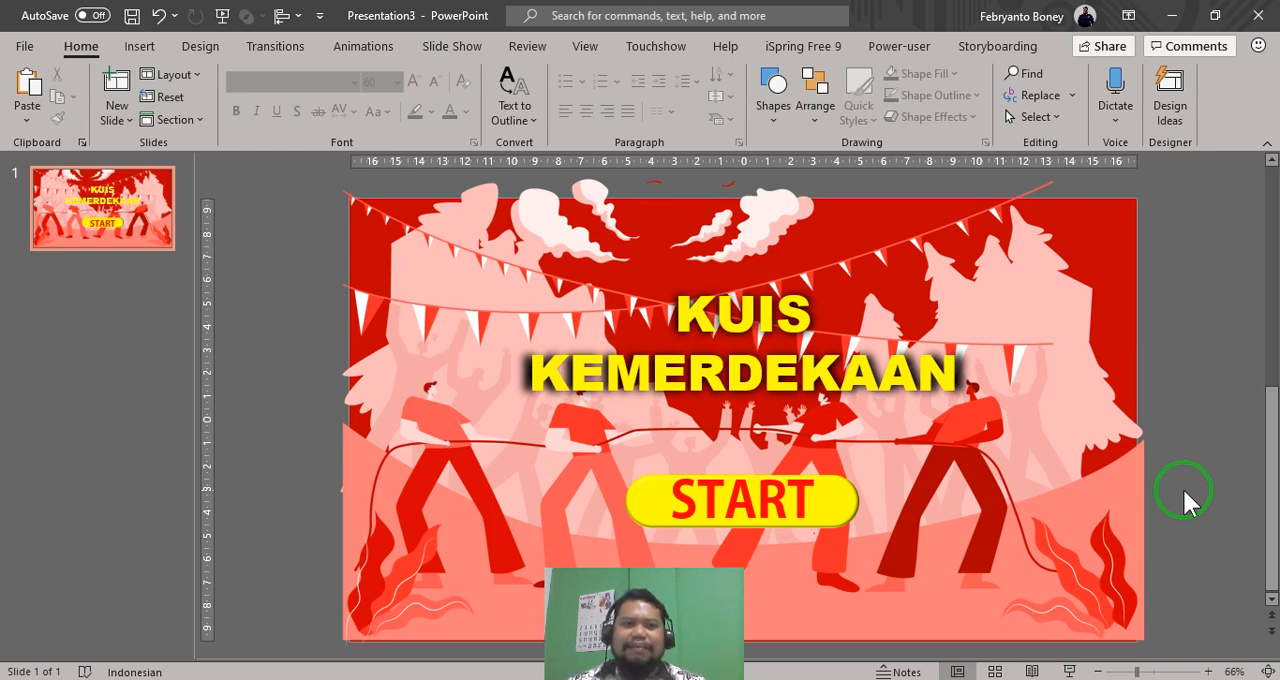
# - Add a new slide with the Blank layout after the opening slide
pyautogui.click(116, 114)
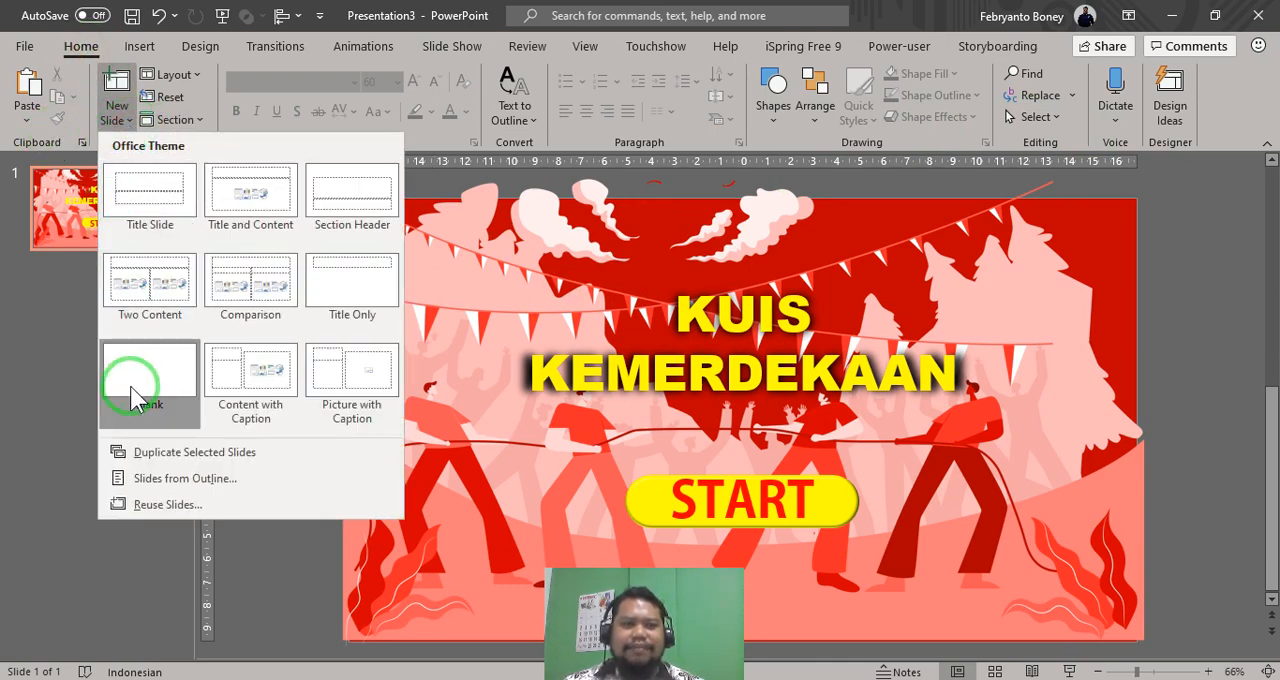
pyautogui.click(130, 395)
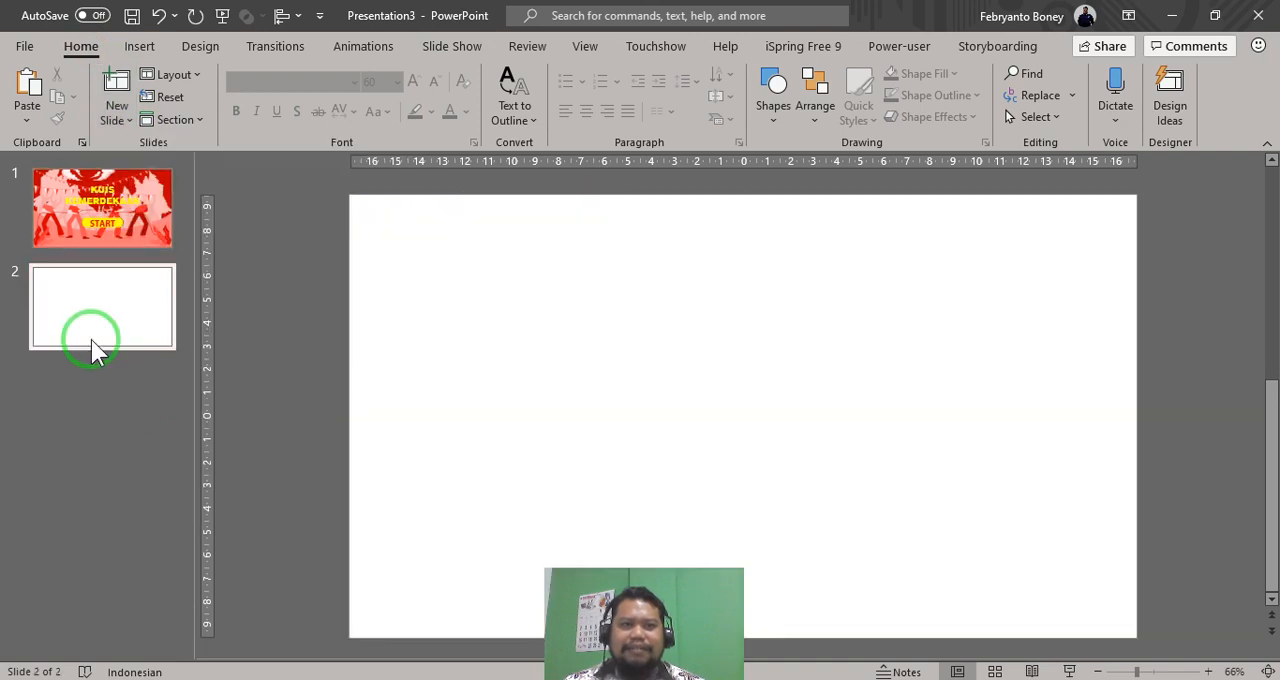
pyautogui.click(717, 322)
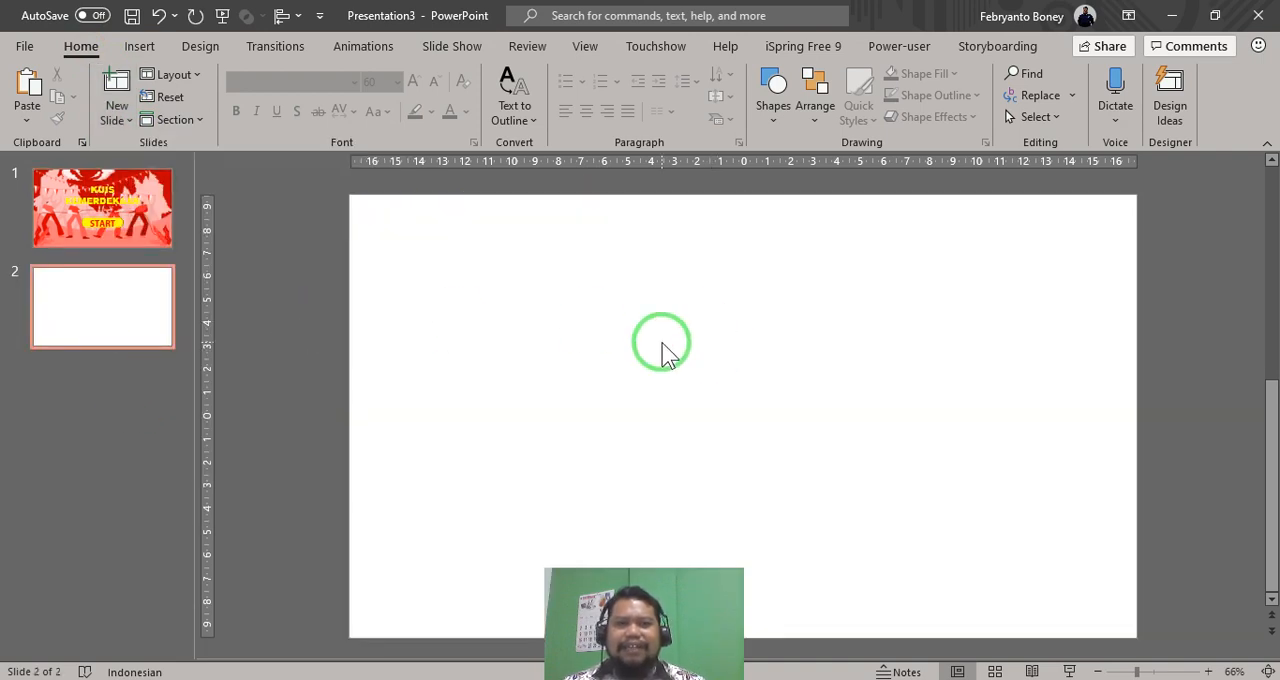
pyautogui.rightClick(736, 375)
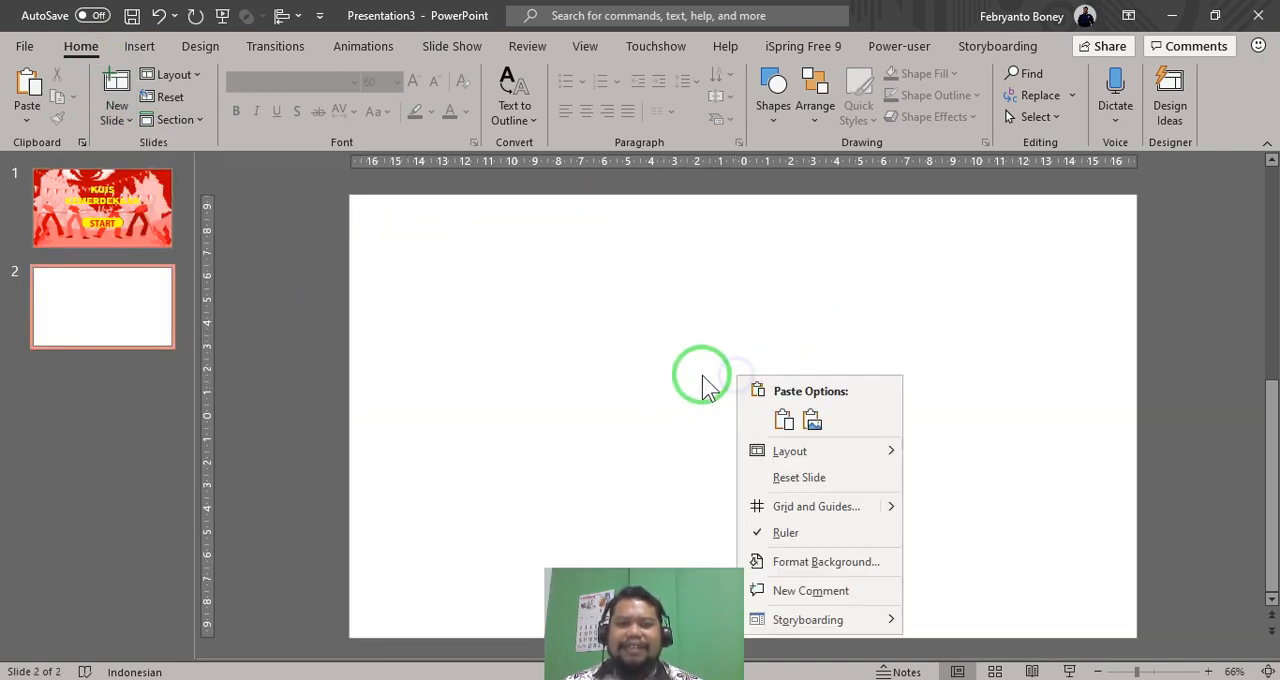
pyautogui.click(672, 354)
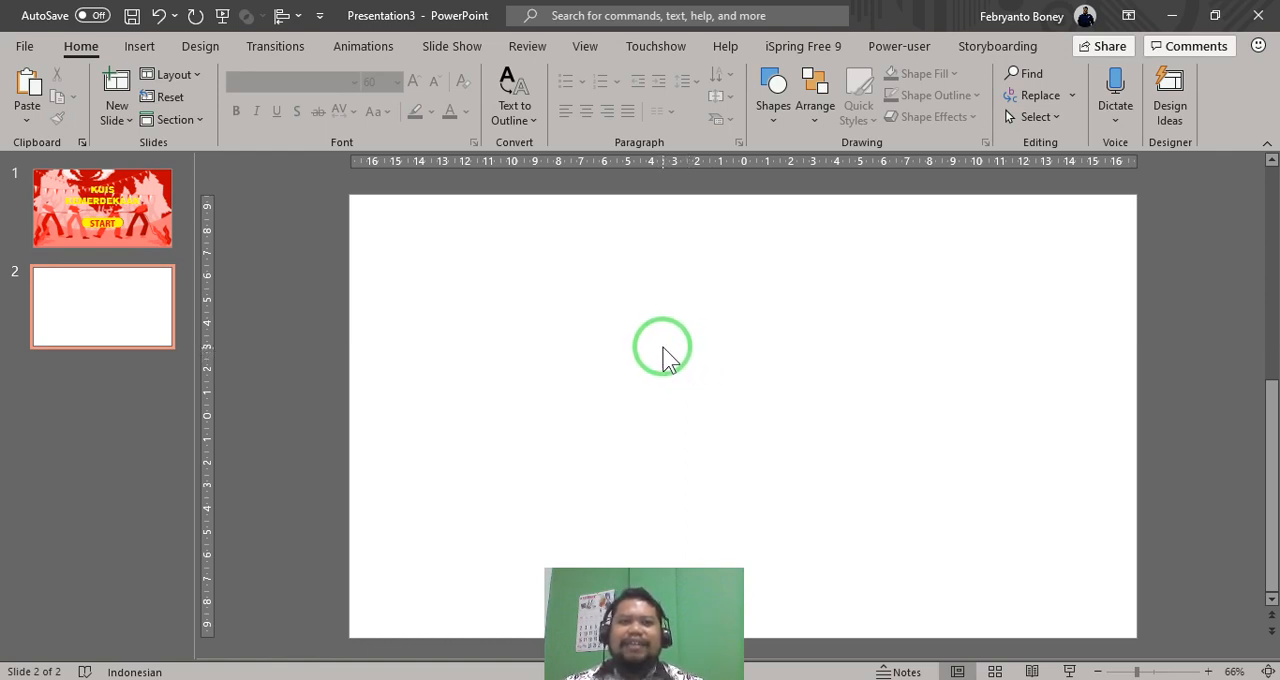
# - Insert a text box about 8.55 cm wide near the blank slide's upper-left corner with the text "SOAL 1"
pyautogui.click(141, 47)
pyautogui.click(853, 90)
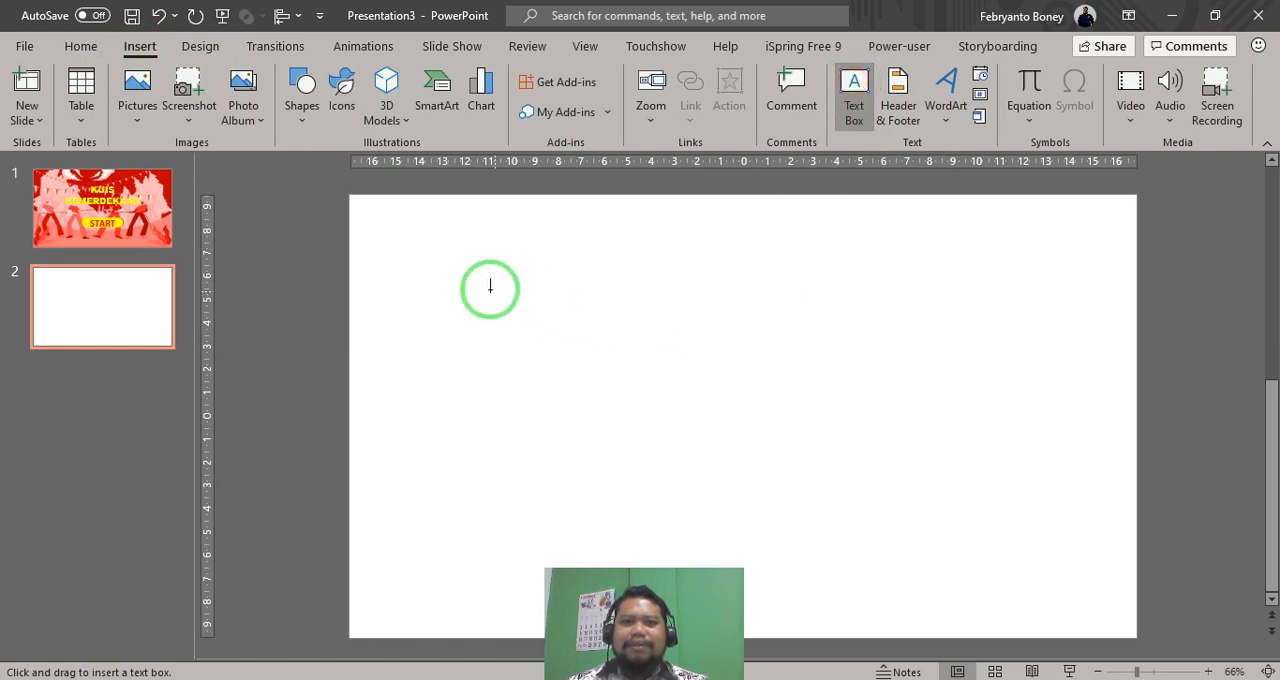
pyautogui.moveTo(401, 249); pyautogui.dragTo(600, 297)
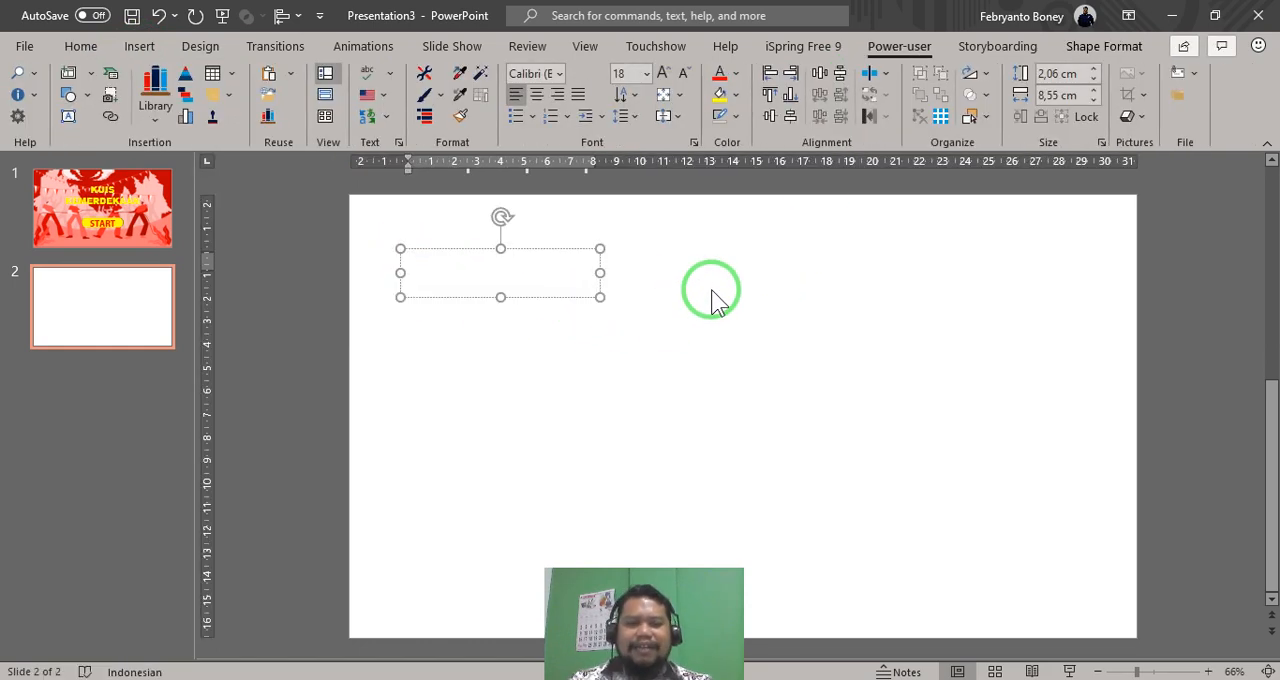
pyautogui.write('SOAL 1')
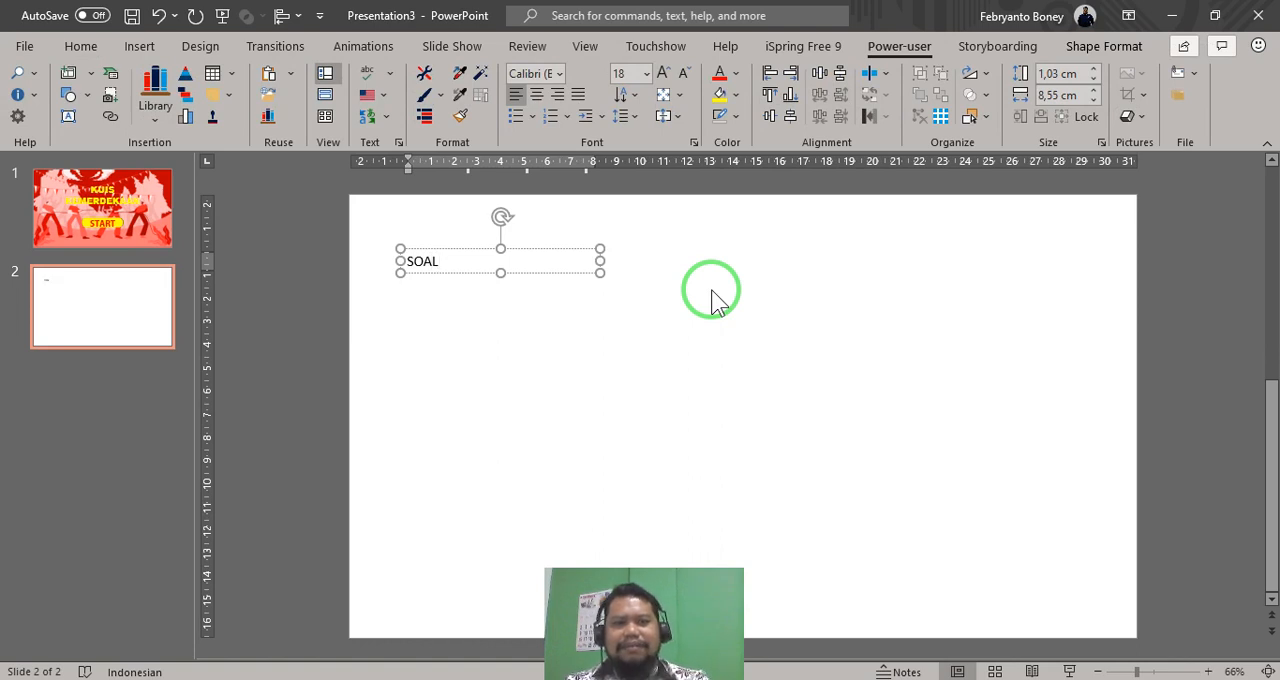
# - Set the font of the SOAL 1 text box to Arial Black
pyautogui.click(529, 251)
pyautogui.click(529, 74)
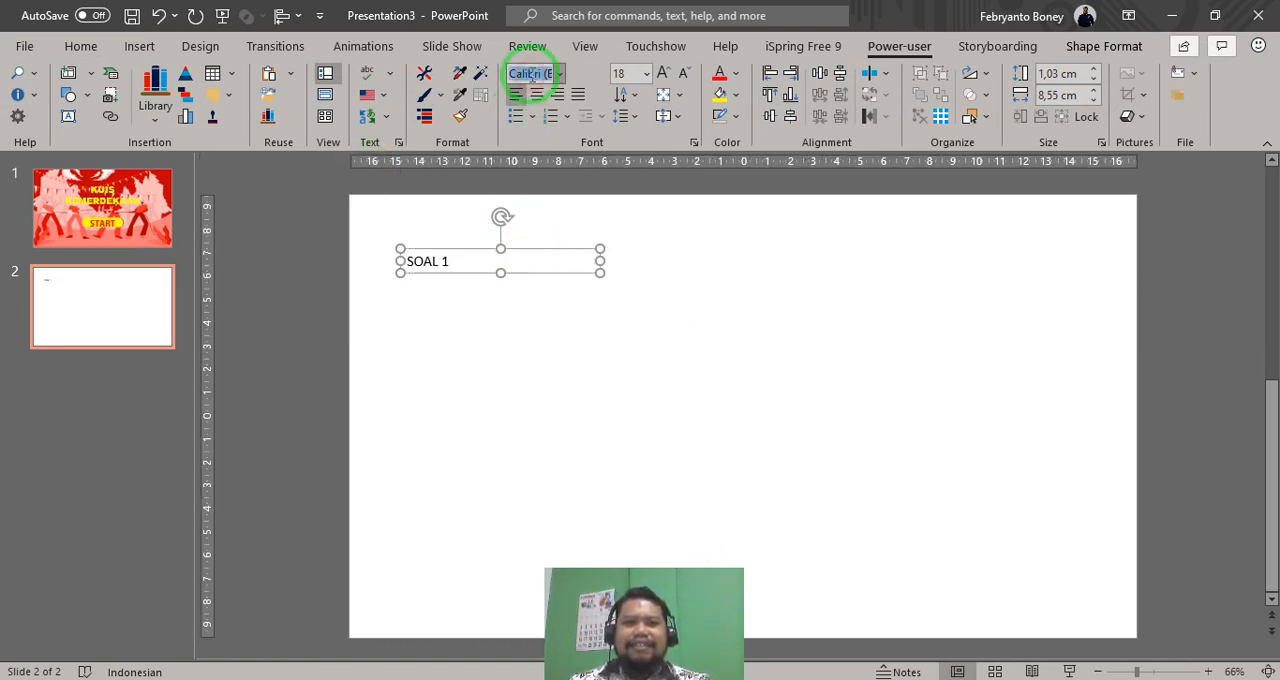
pyautogui.write('Aria')
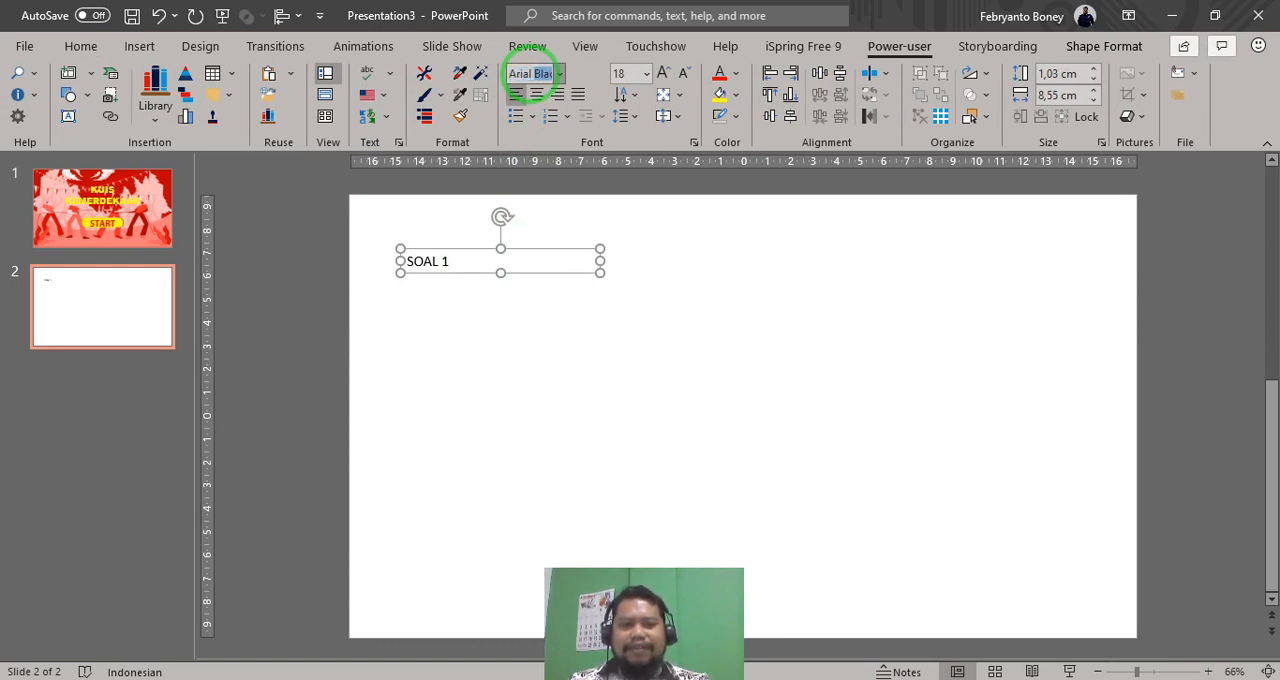
pyautogui.write('l B')
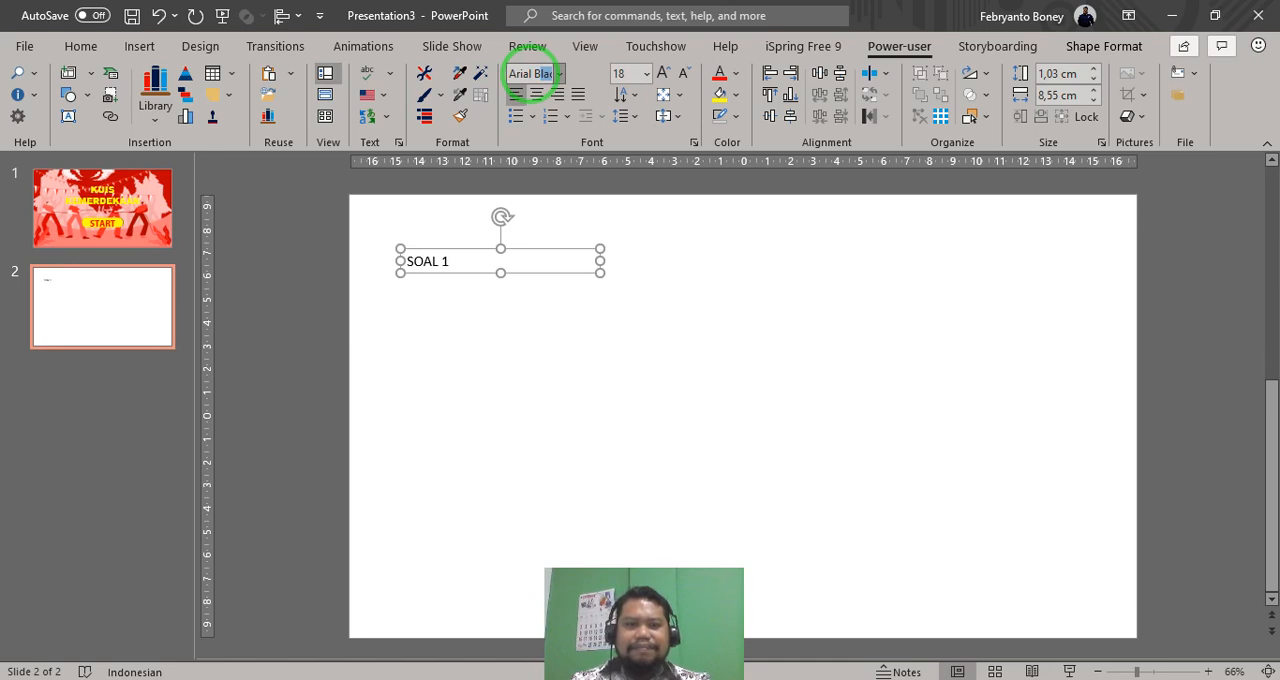
pyautogui.press('Return')
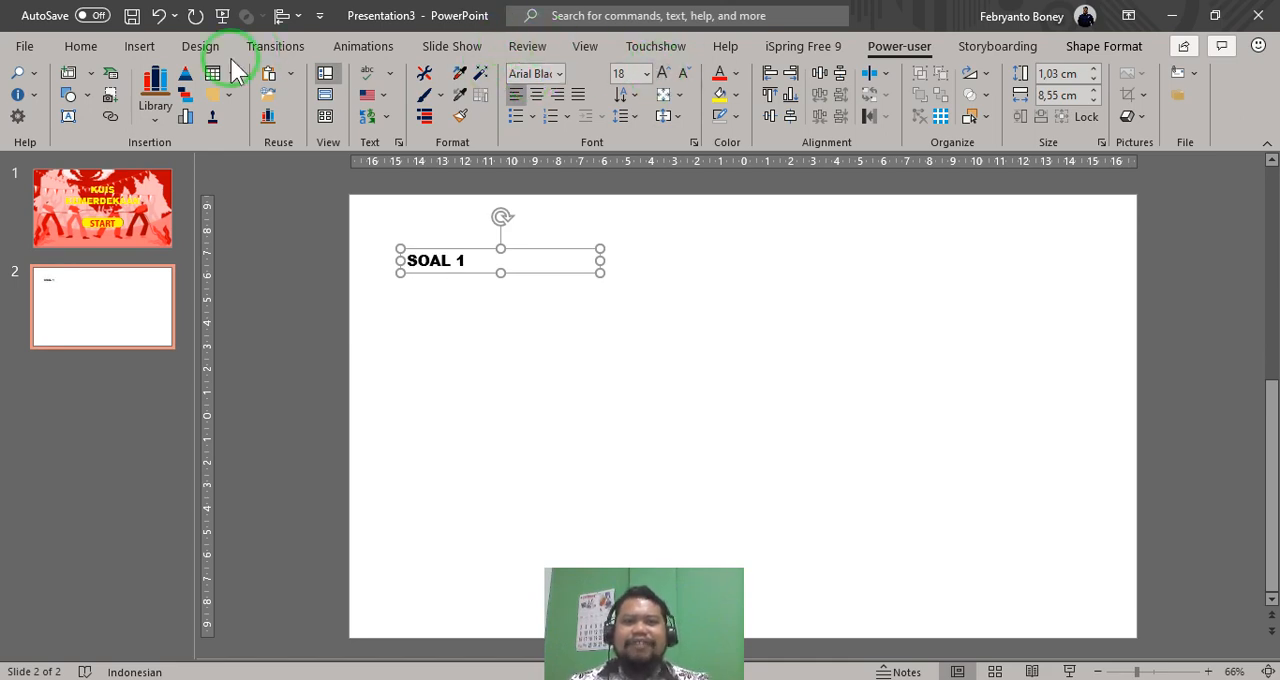
# - Enlarge the SOAL 1 text to 32 pt and move its box slightly up and left towards the slide's corner
pyautogui.click(70, 46)
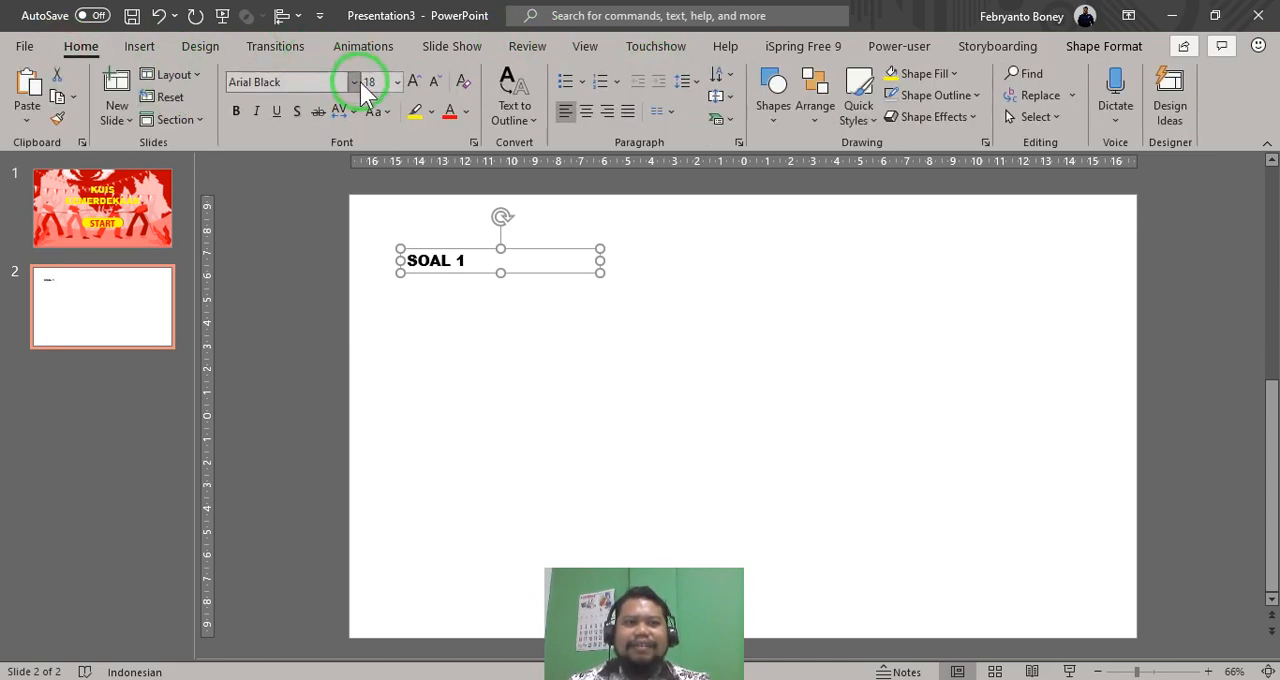
pyautogui.click(413, 82)
pyautogui.click(413, 82)
pyautogui.click(413, 82)
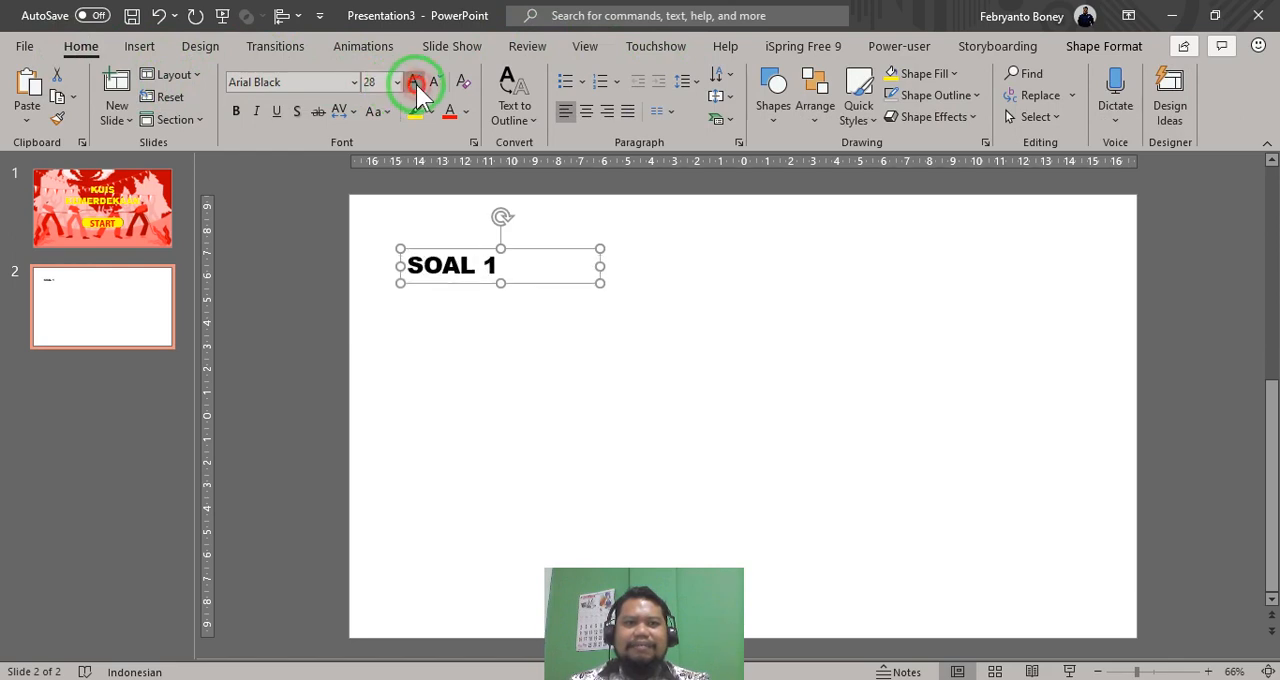
pyautogui.click(413, 82)
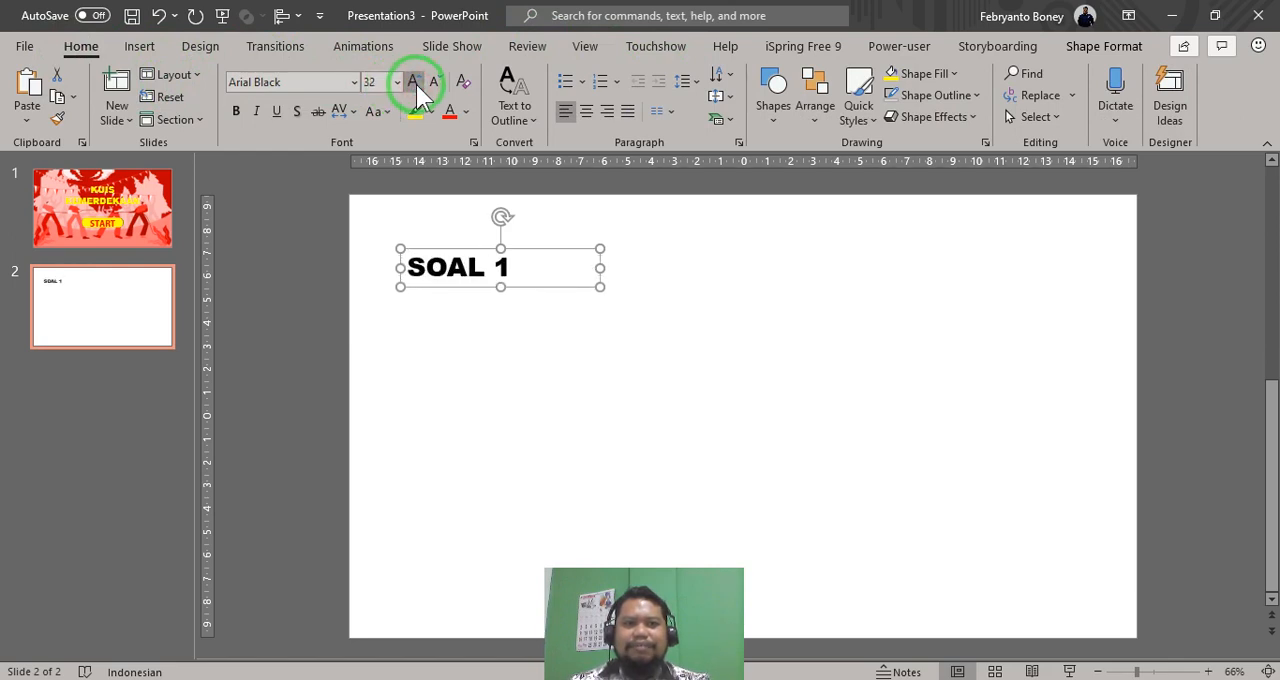
pyautogui.moveTo(561, 252); pyautogui.dragTo(549, 226)
pyautogui.click(594, 330)
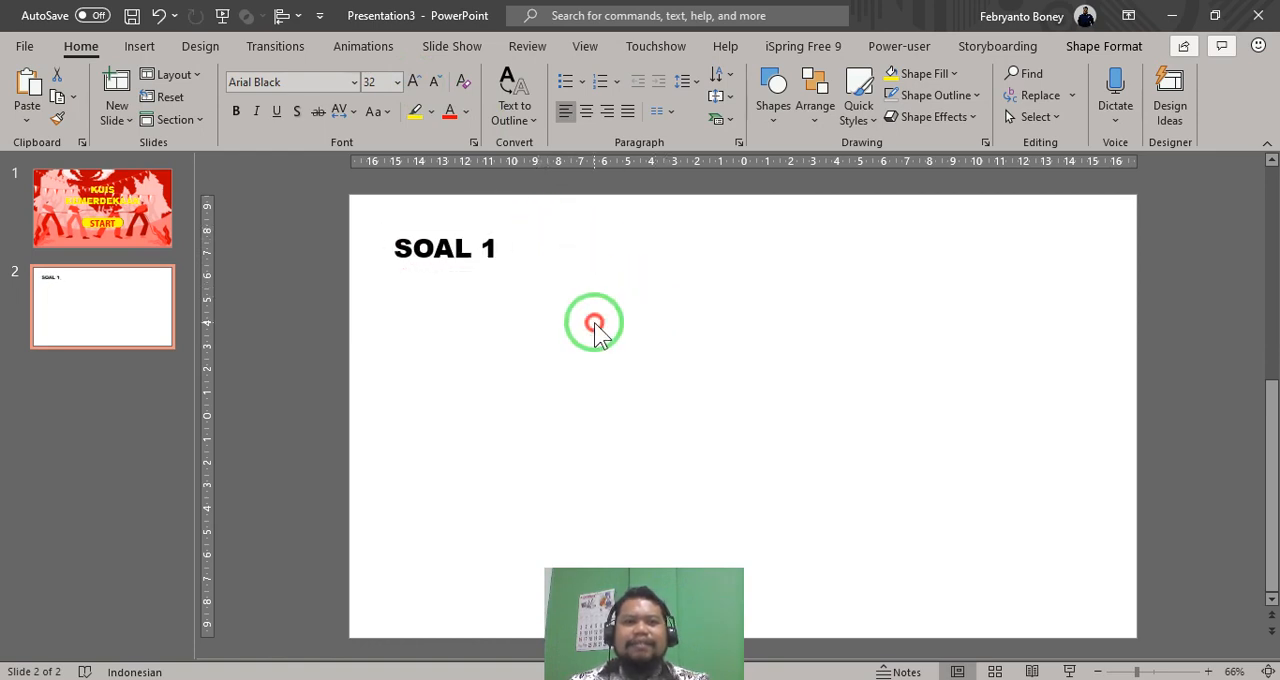
pyautogui.click(140, 46)
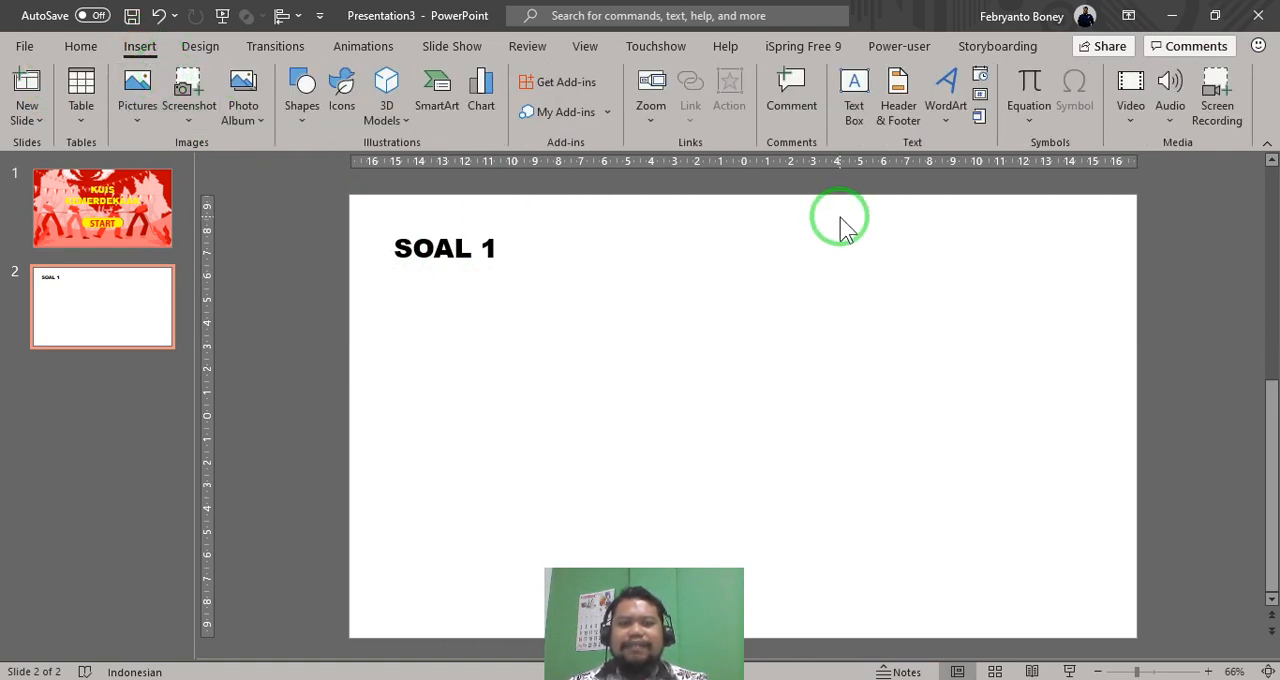
pyautogui.click(860, 83)
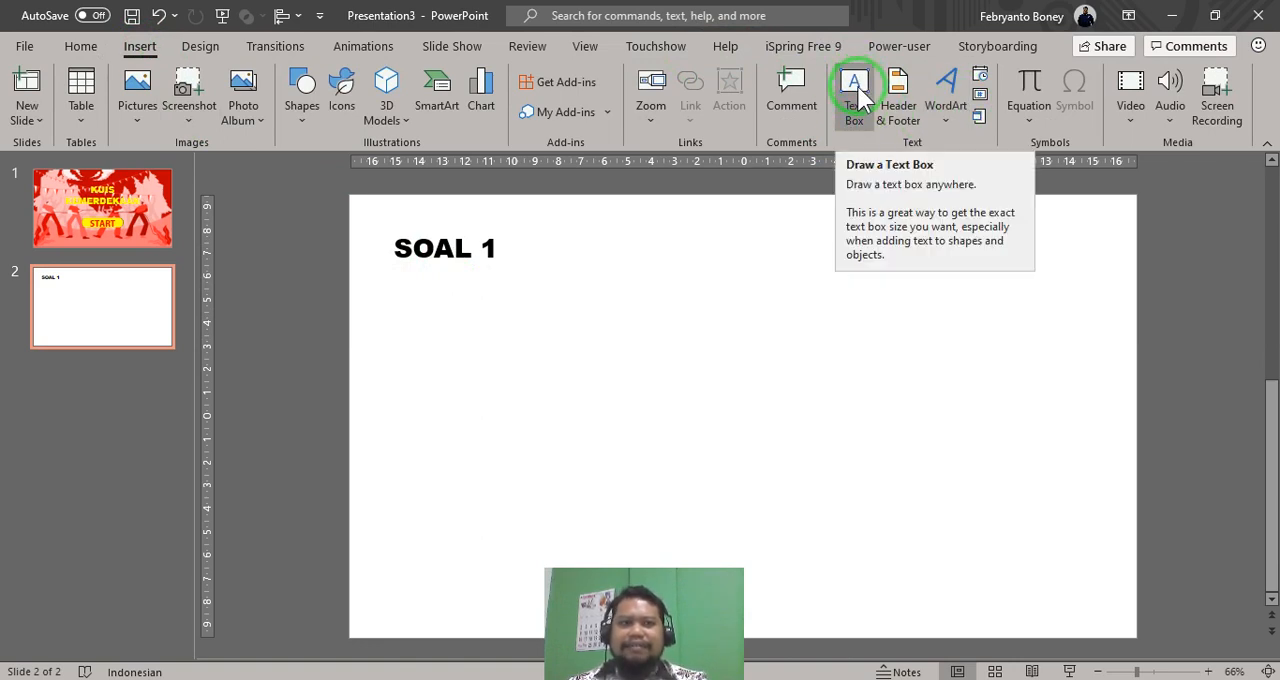
pyautogui.click(615, 373)
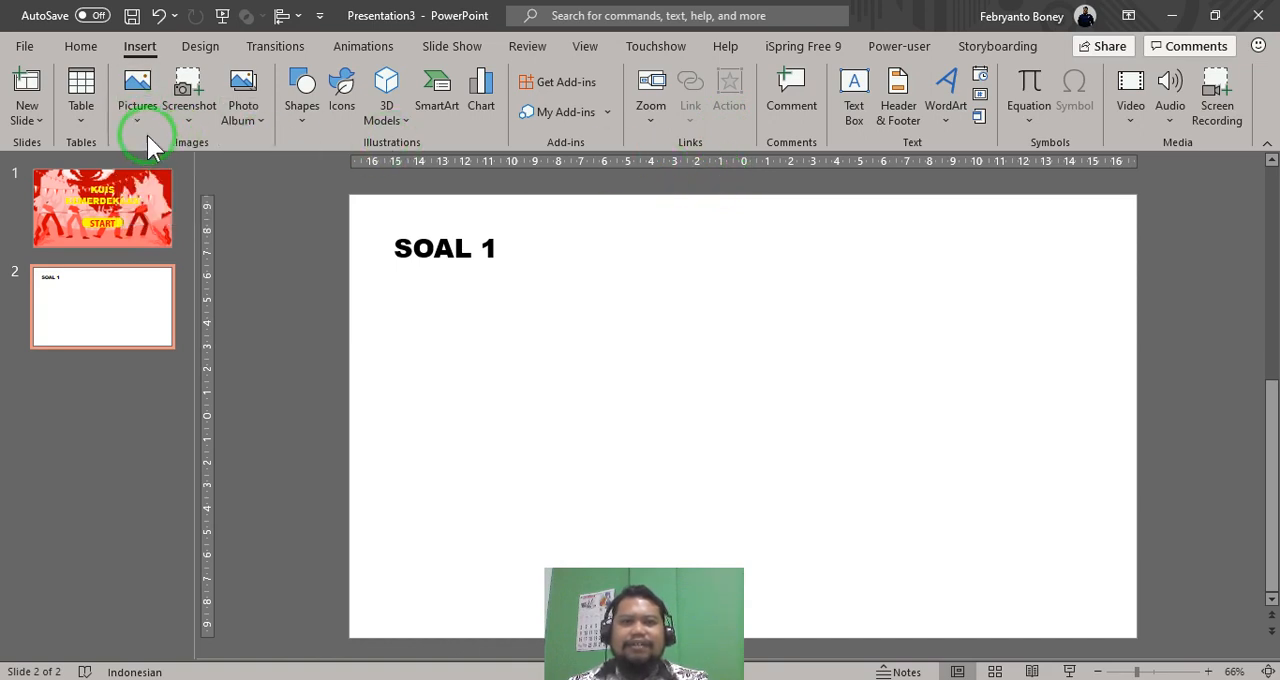
pyautogui.click(854, 110)
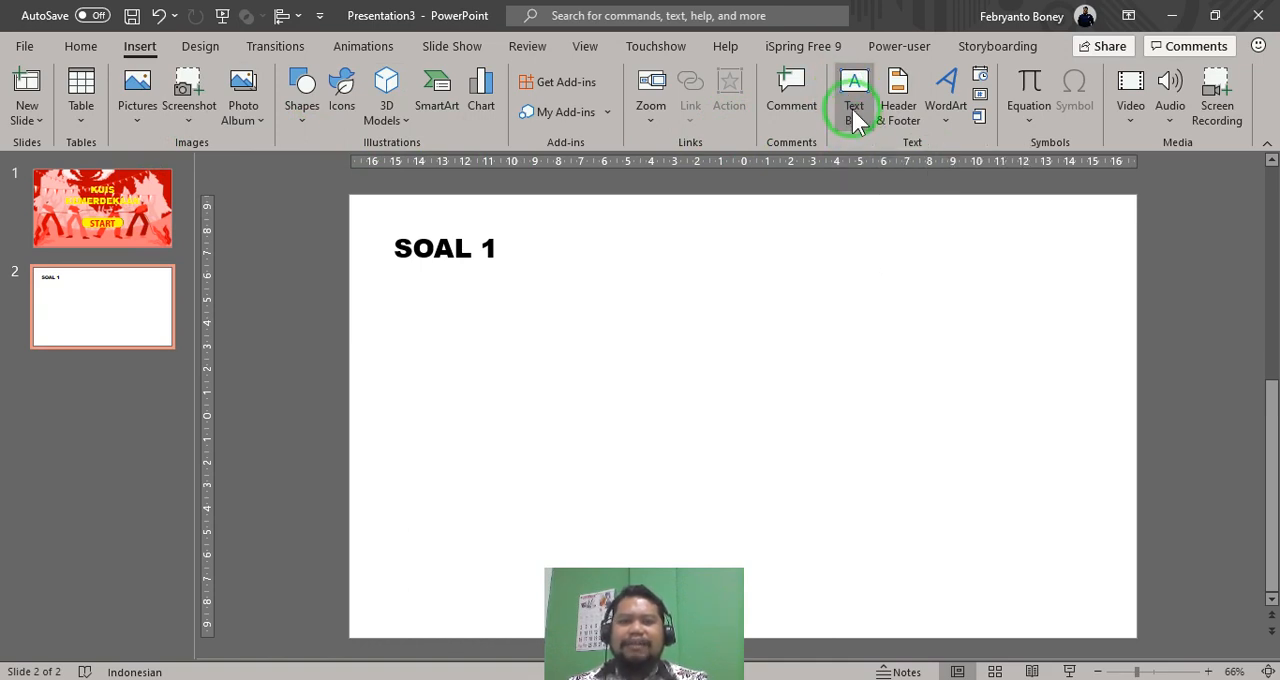
# - Insert the picture 1200px-Presiden_Sukarno from the "aset gambar 17-an" folder onto the SOAL 1 slide
pyautogui.click(139, 115)
pyautogui.click(157, 171)
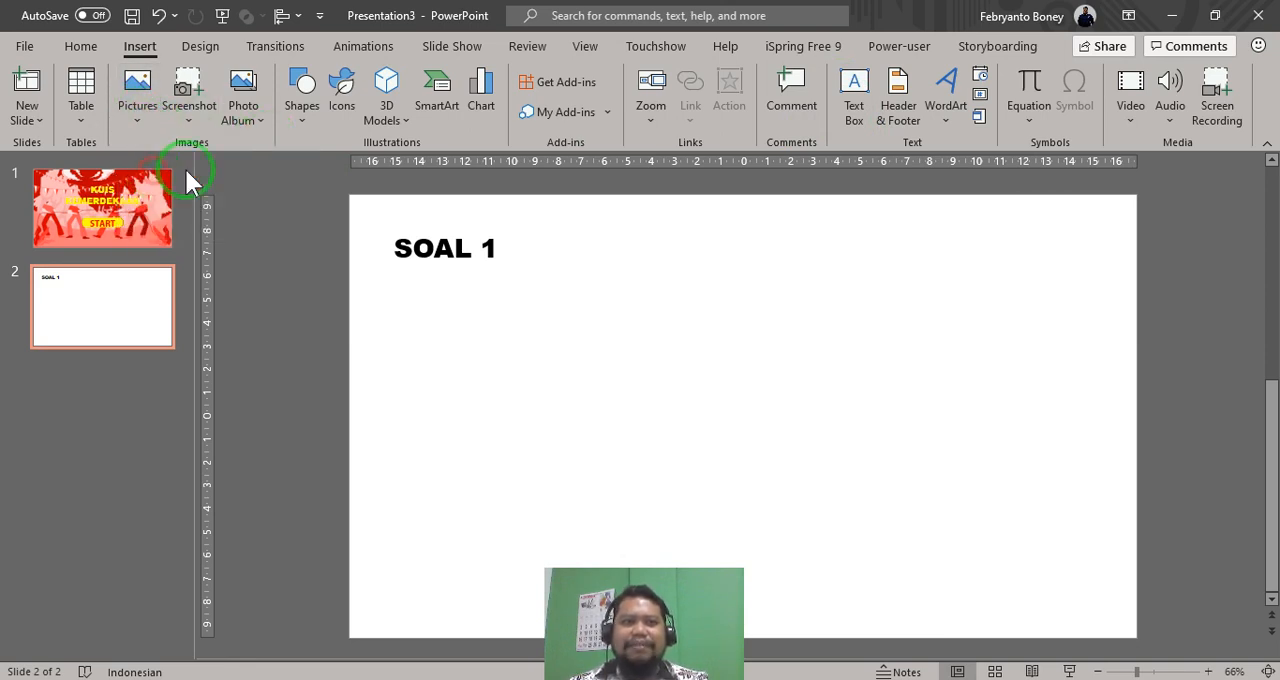
pyautogui.click(216, 140)
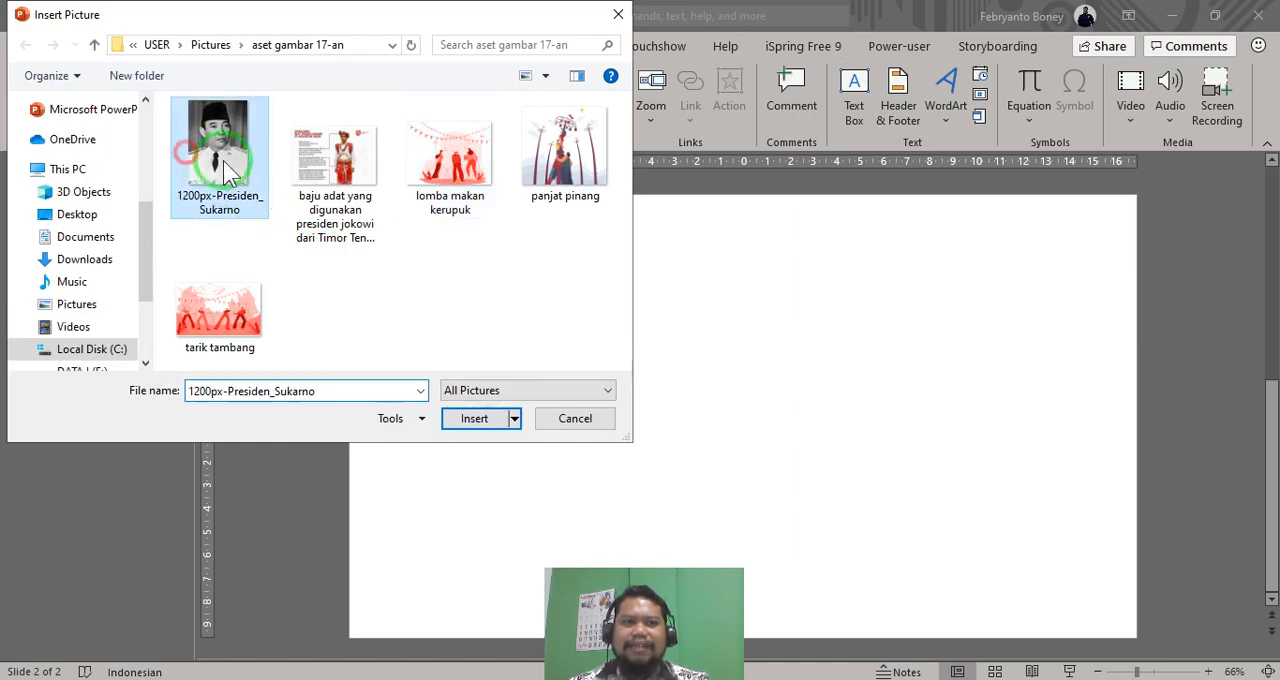
pyautogui.click(474, 419)
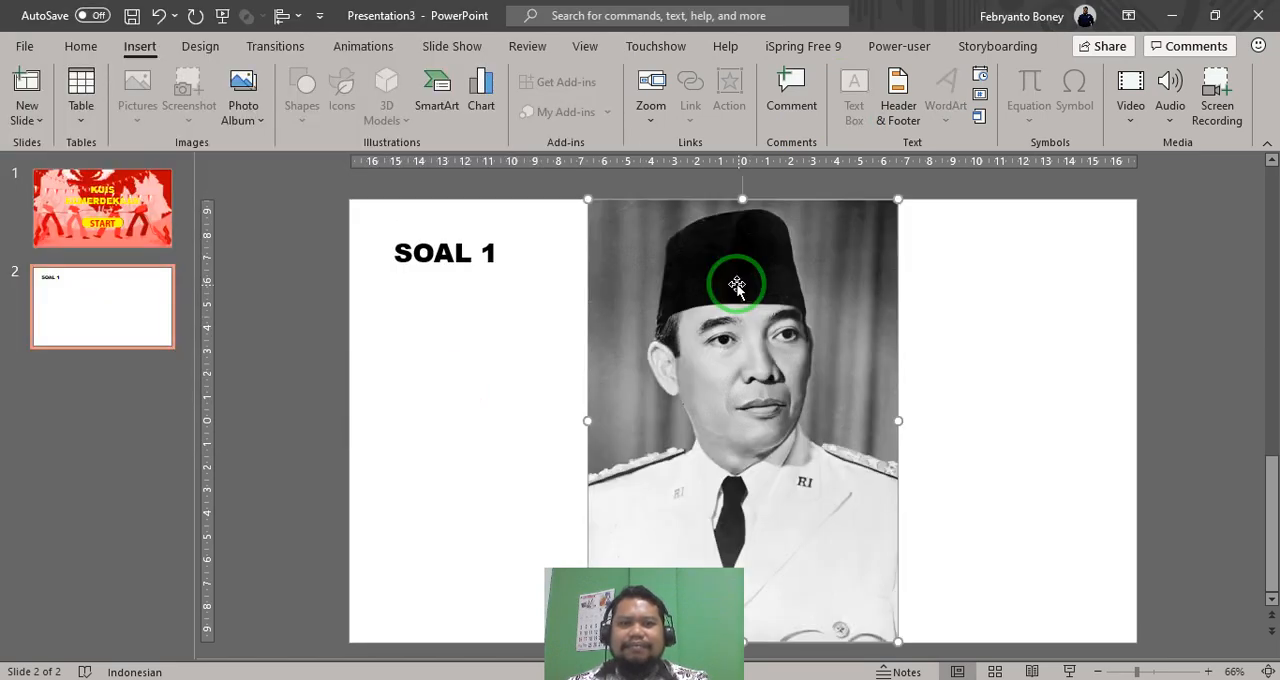
# - Shrink the portrait to about 7.85 cm high by 5.48 cm wide and place it directly below the SOAL 1 heading, aligned with its left edge
pyautogui.moveTo(903, 200); pyautogui.dragTo(735, 409)
pyautogui.moveTo(684, 503); pyautogui.dragTo(720, 336)
pyautogui.click(1258, 174)
pyautogui.moveTo(852, 331); pyautogui.dragTo(724, 348)
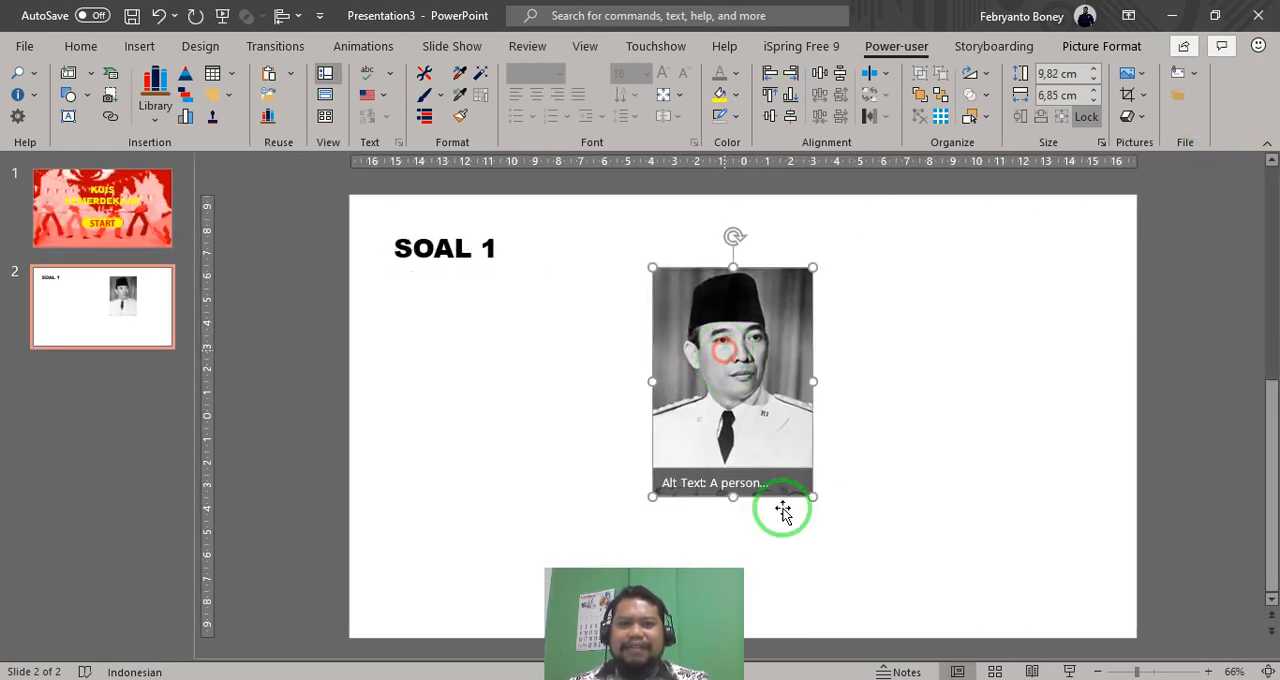
pyautogui.moveTo(808, 496); pyautogui.dragTo(780, 443)
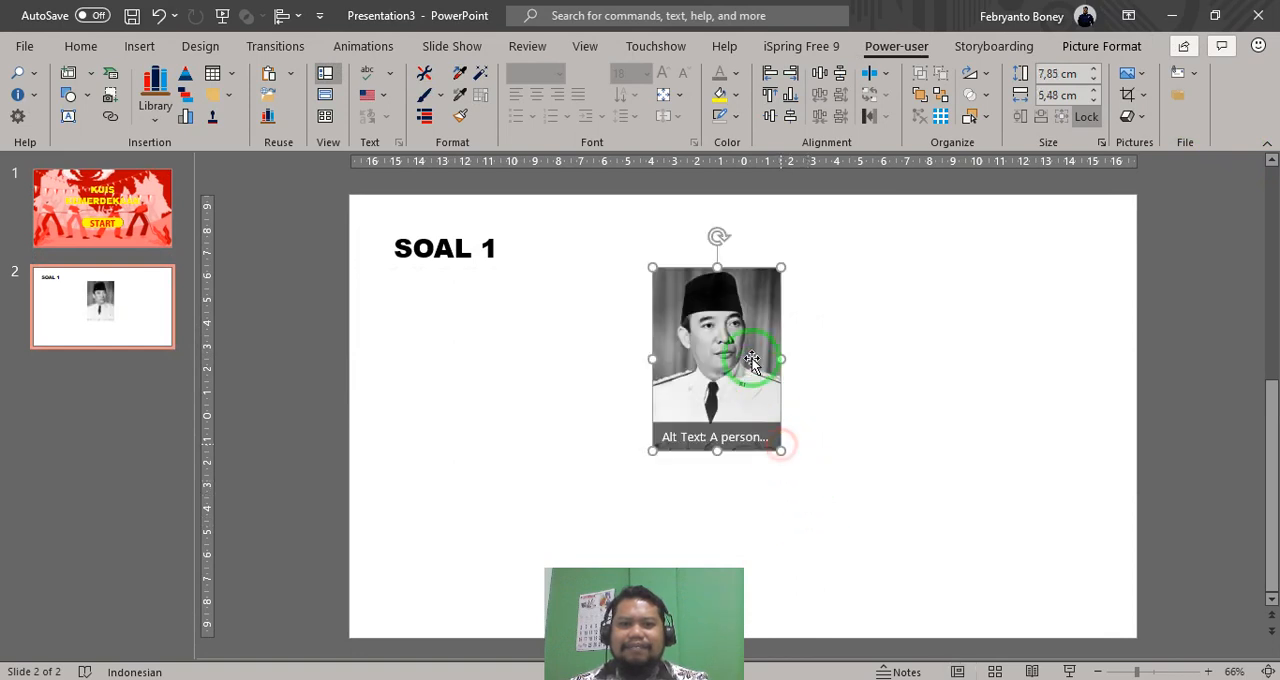
pyautogui.moveTo(740, 352); pyautogui.dragTo(487, 360)
pyautogui.click(680, 378)
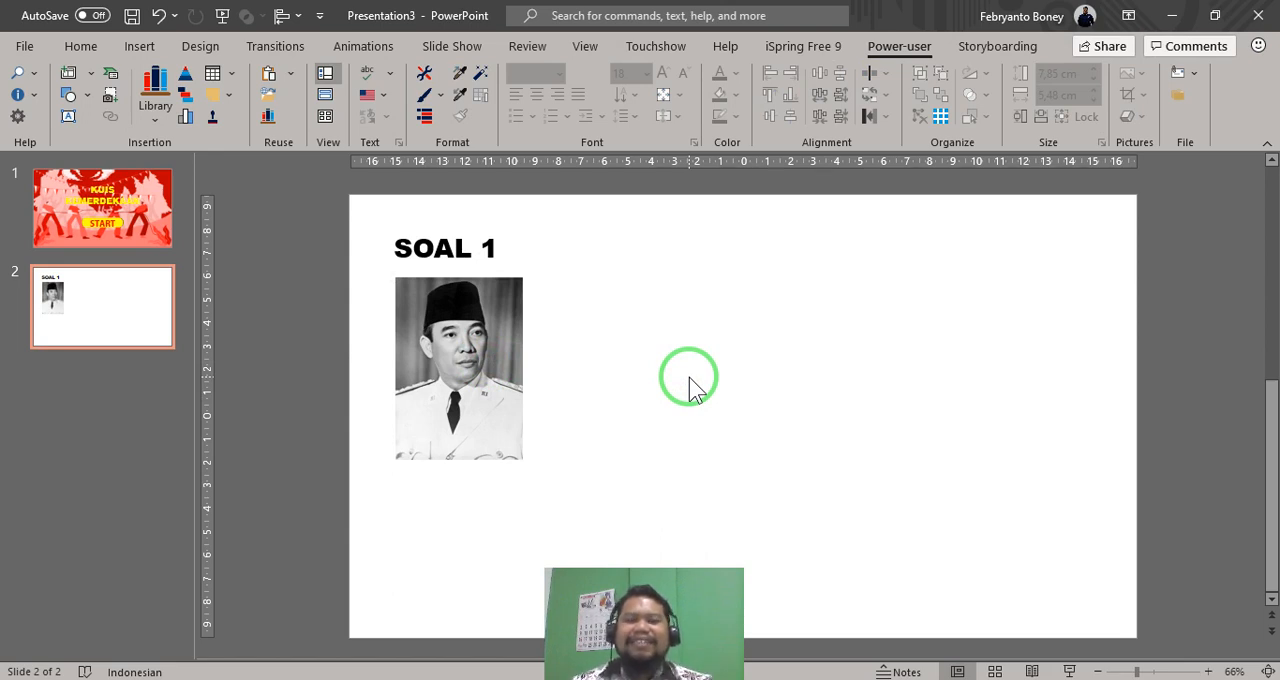
# - Start inserting a text box beside the portrait on the SOAL 1 slide
pyautogui.click(691, 351)
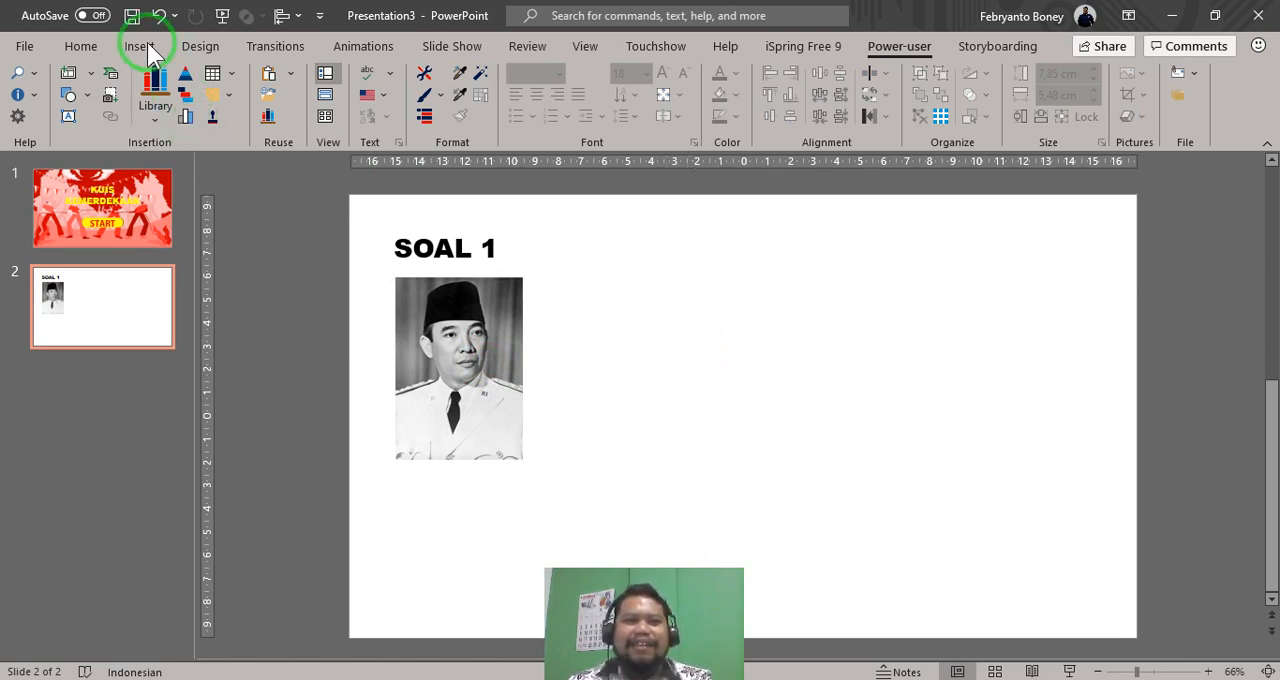
pyautogui.click(140, 46)
pyautogui.click(853, 95)
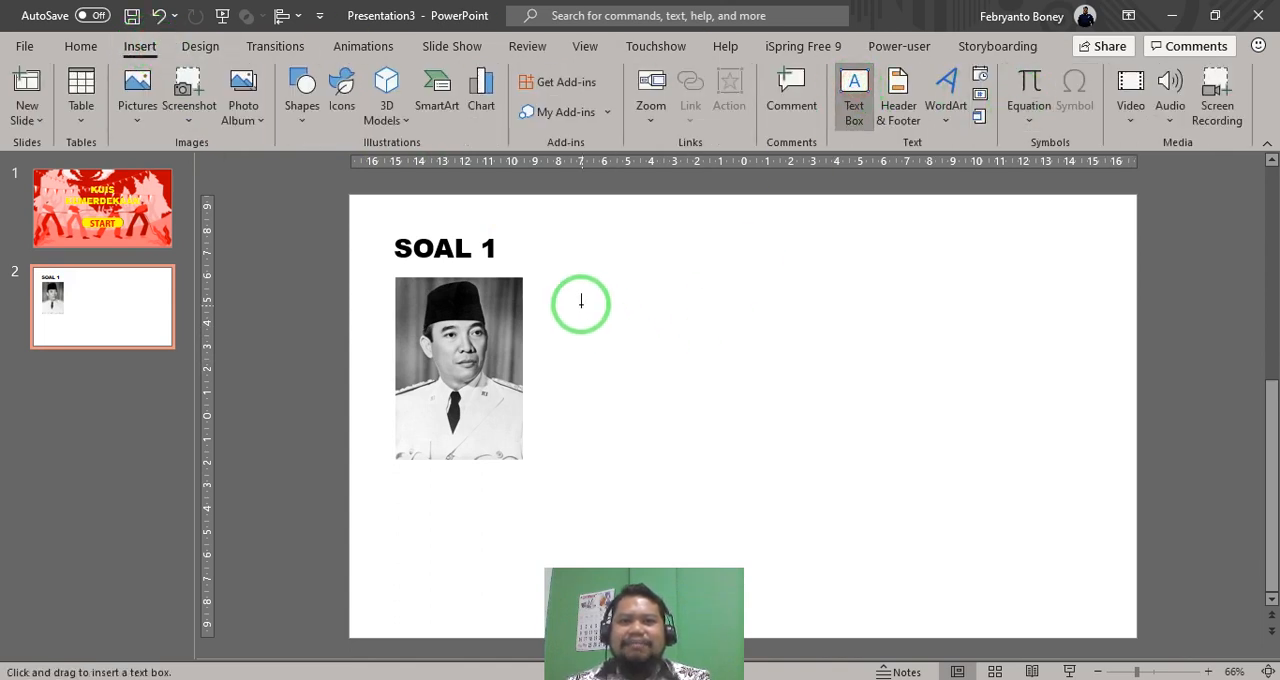
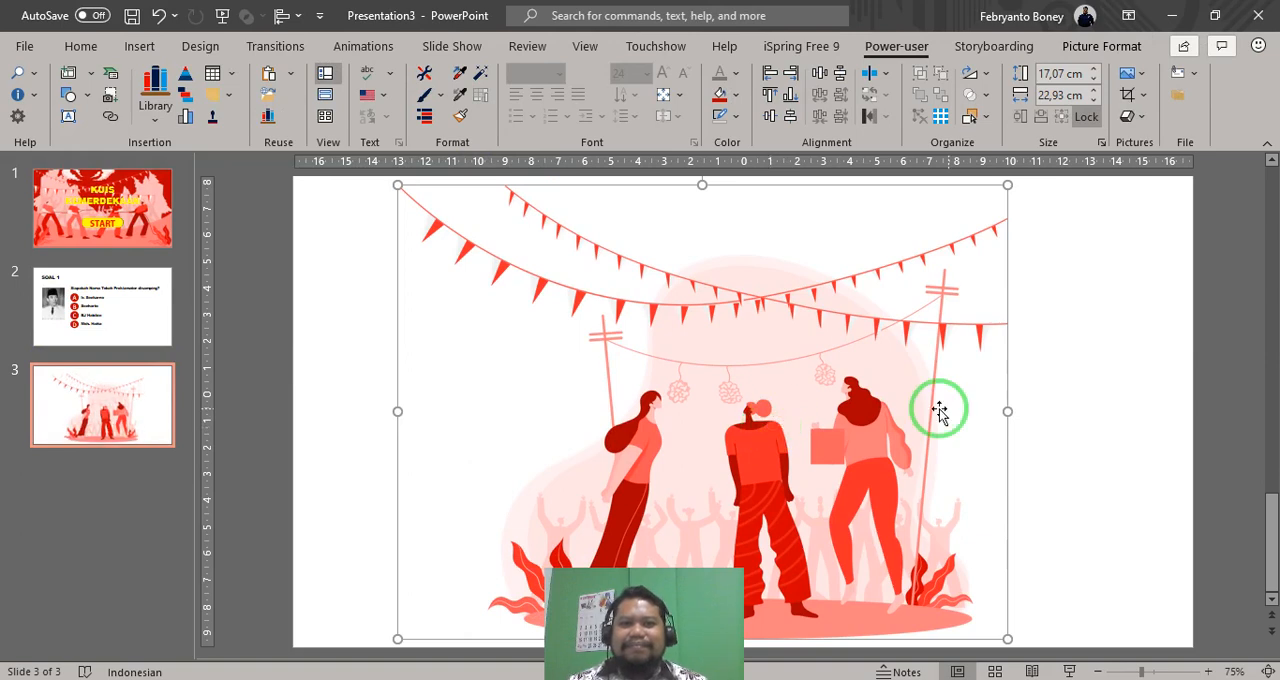
# - Shrink the illustration on slide 3 to about 14.76 cm high by 19.83 cm wide and place it roughly central on the slide
pyautogui.moveTo(809, 408); pyautogui.dragTo(821, 408)
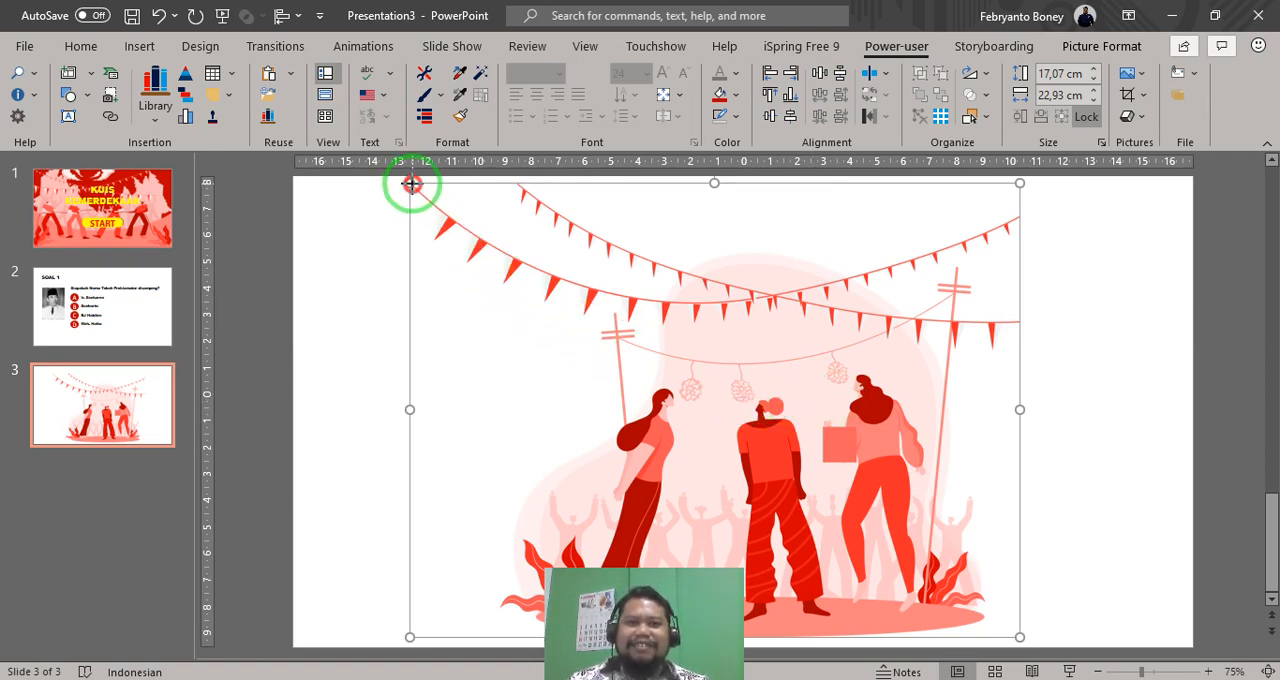
pyautogui.moveTo(410, 183); pyautogui.dragTo(486, 249)
pyautogui.moveTo(817, 409); pyautogui.dragTo(757, 400)
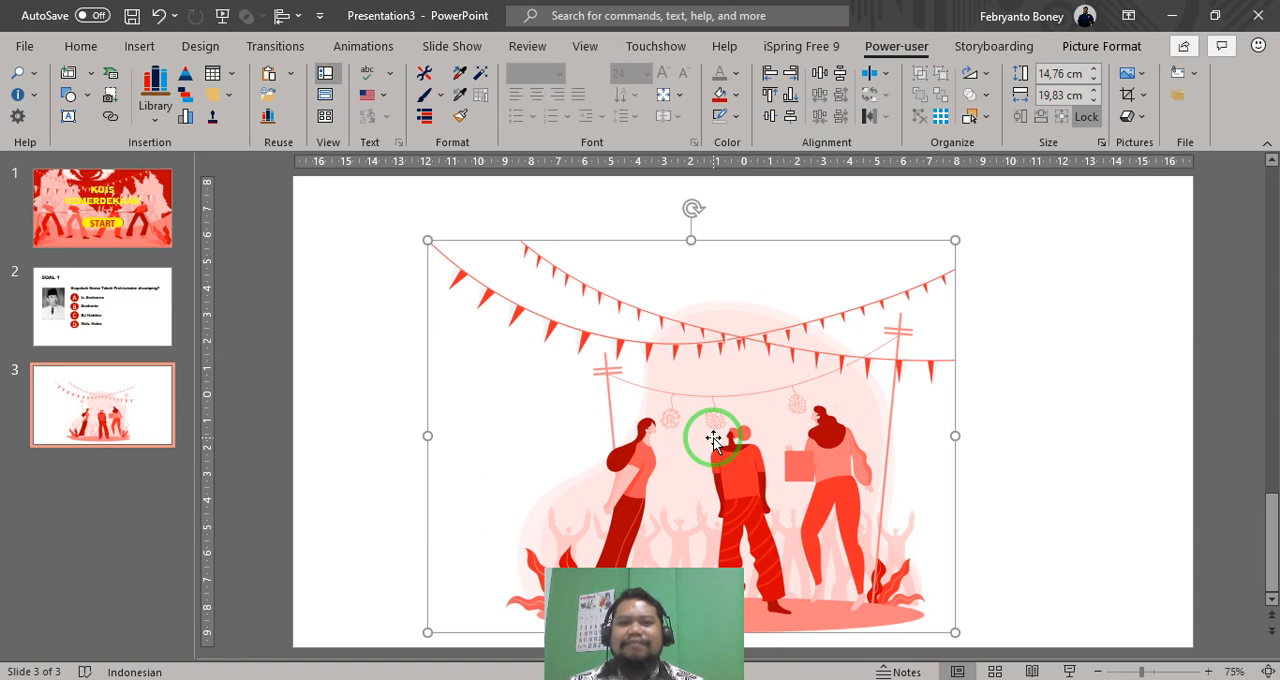
pyautogui.moveTo(707, 447); pyautogui.dragTo(713, 426)
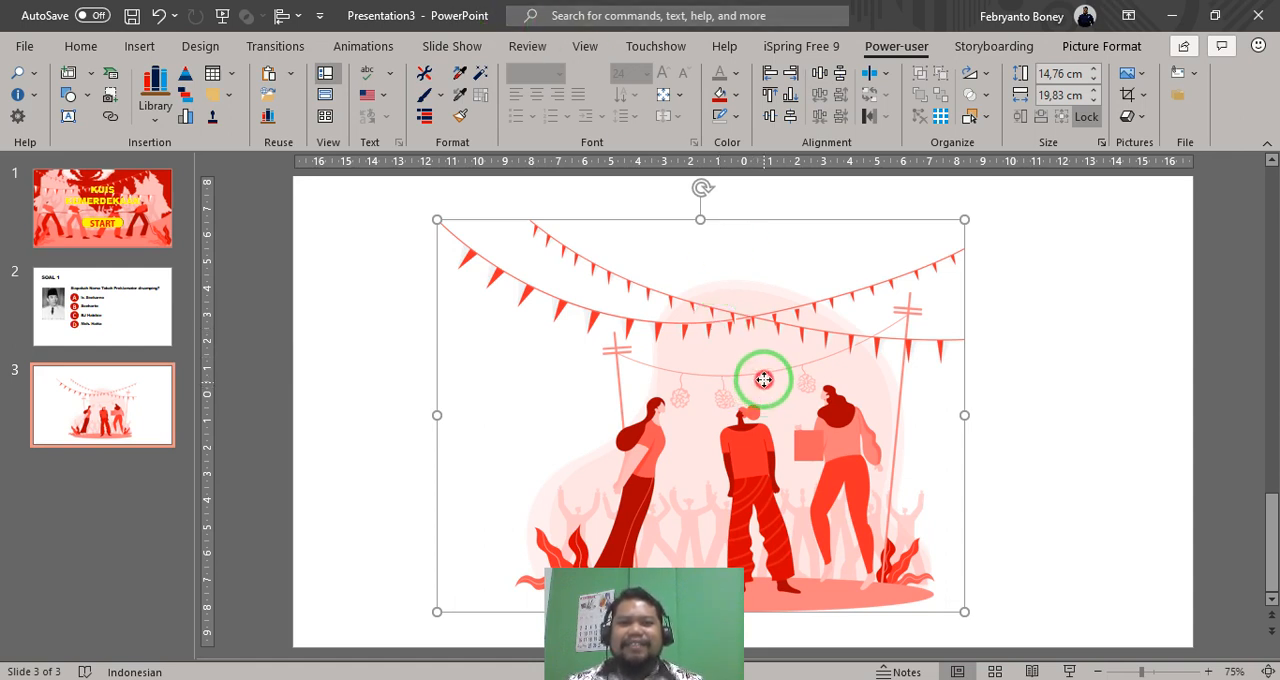
pyautogui.moveTo(763, 385); pyautogui.dragTo(768, 380)
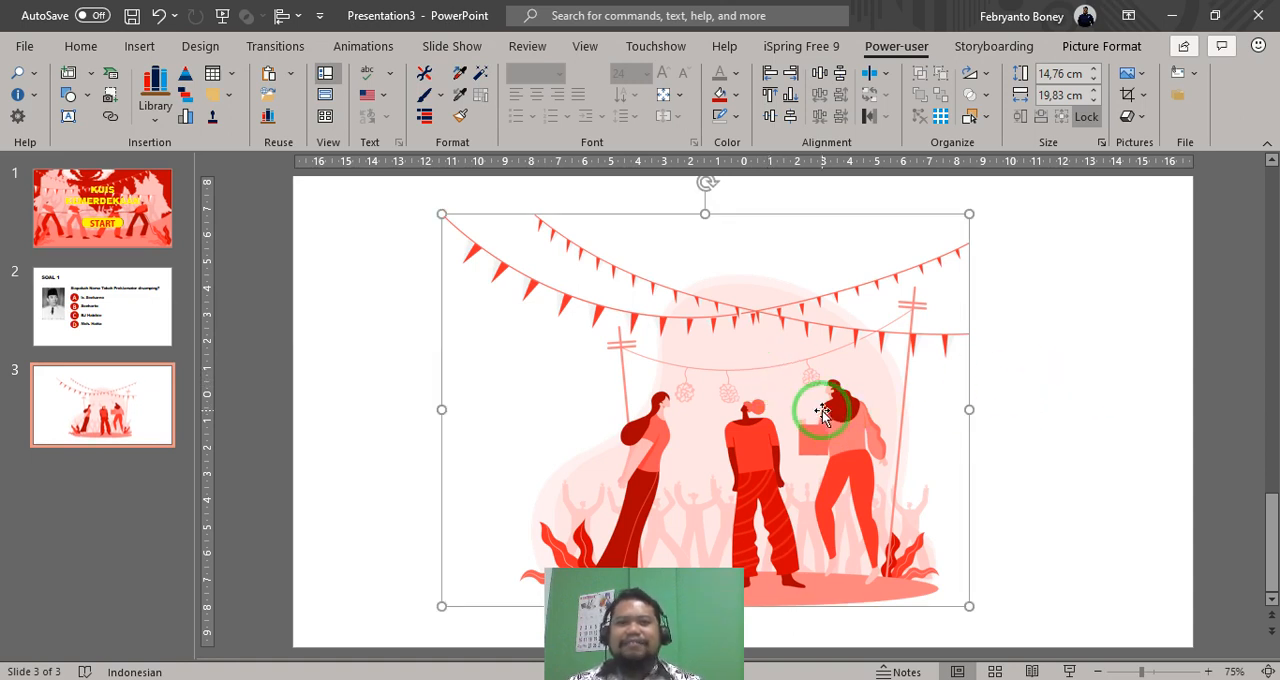
pyautogui.press('Escape')
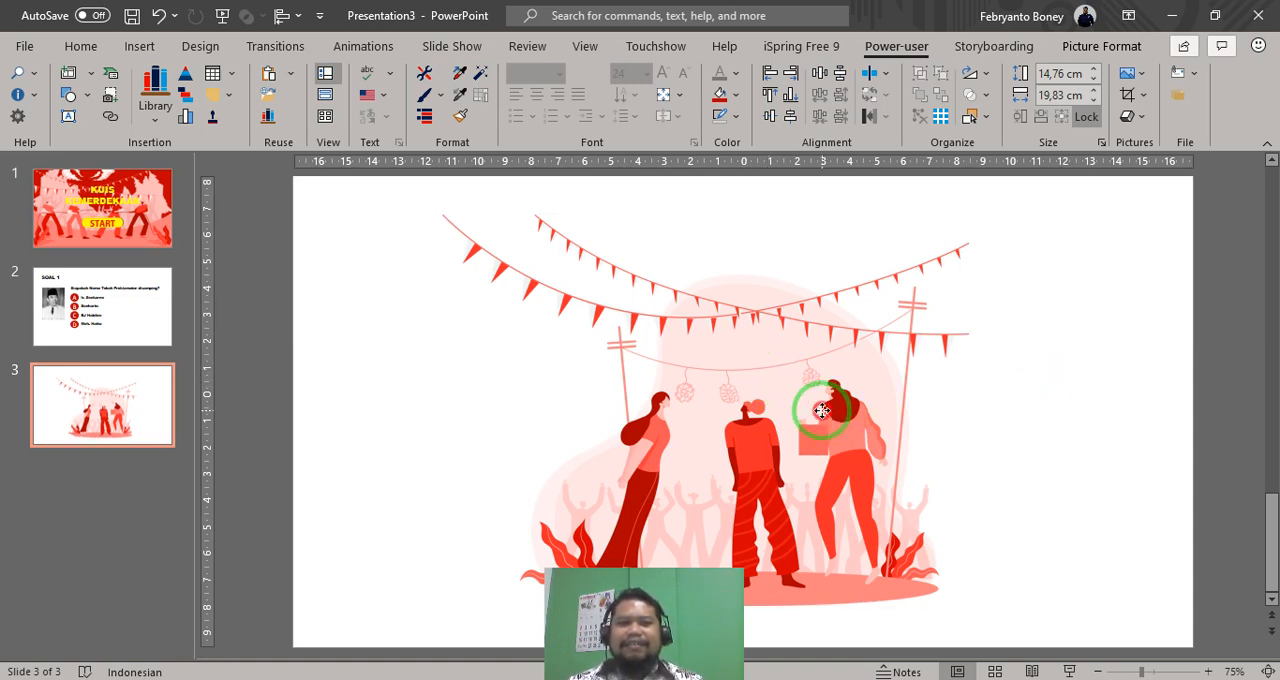
pyautogui.moveTo(821, 410); pyautogui.dragTo(816, 420)
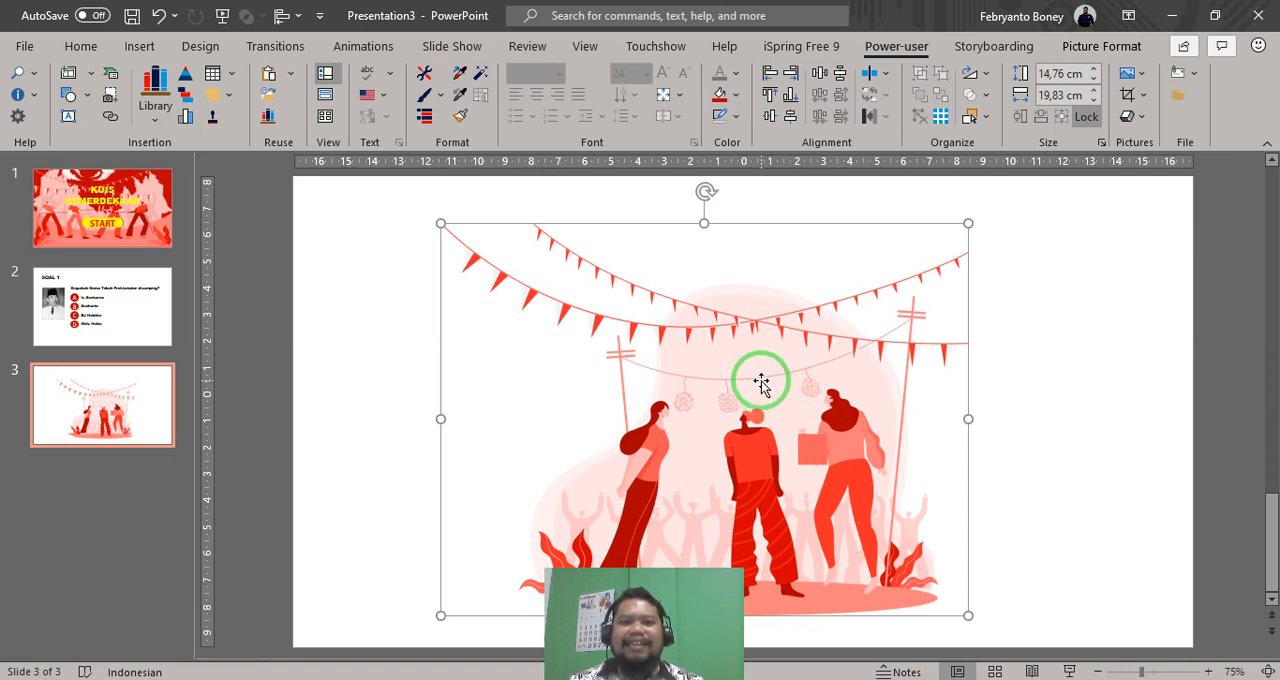
# - Apply the gold 11 pt glow preset to the illustration
pyautogui.rightClick(760, 385)
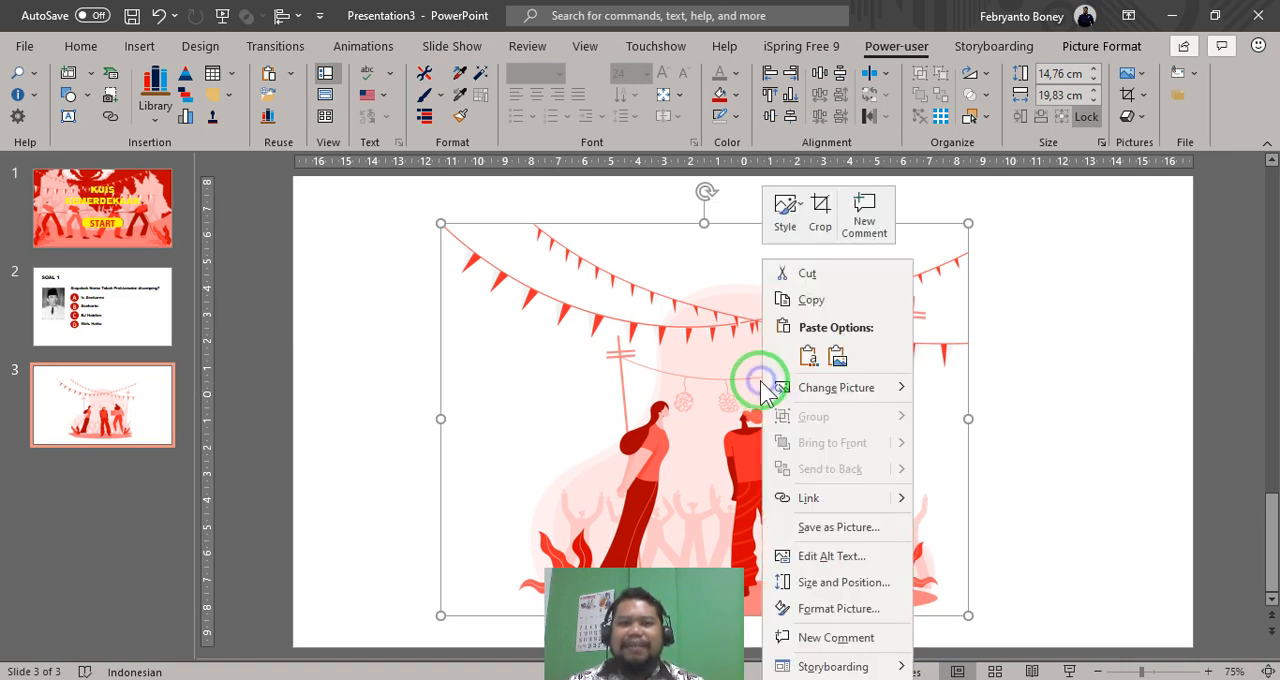
pyautogui.click(815, 609)
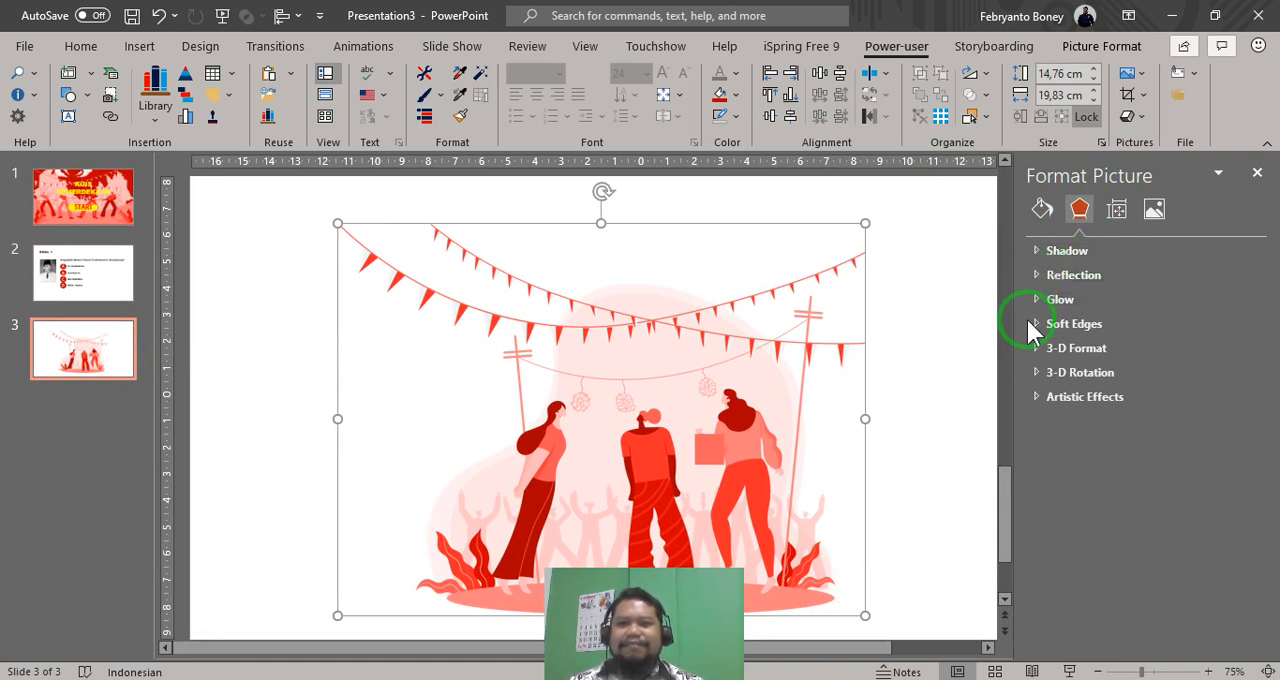
pyautogui.click(1050, 299)
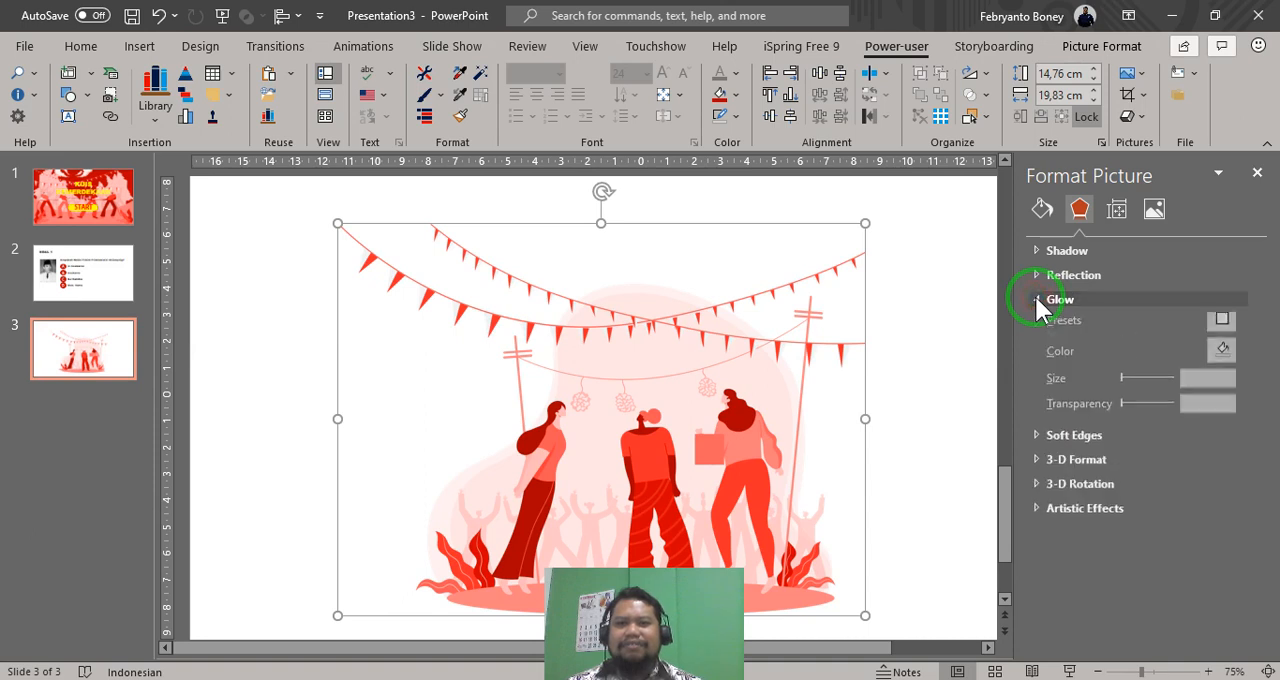
pyautogui.click(1238, 325)
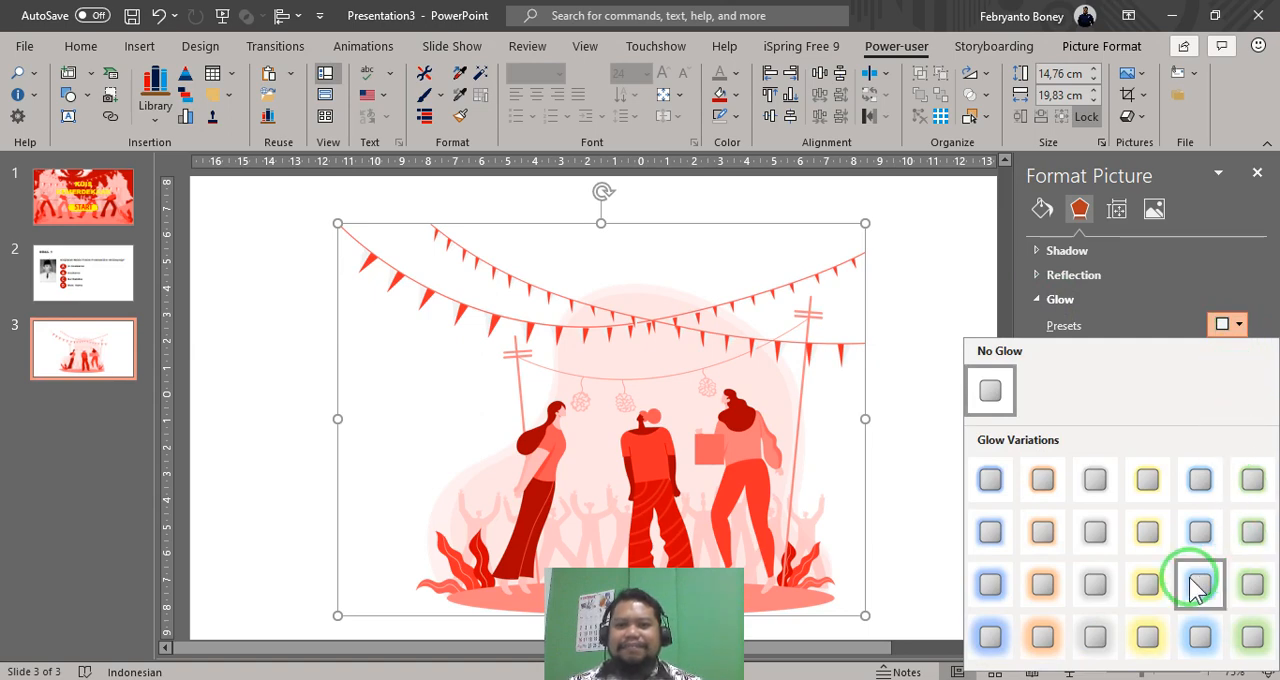
pyautogui.click(1147, 584)
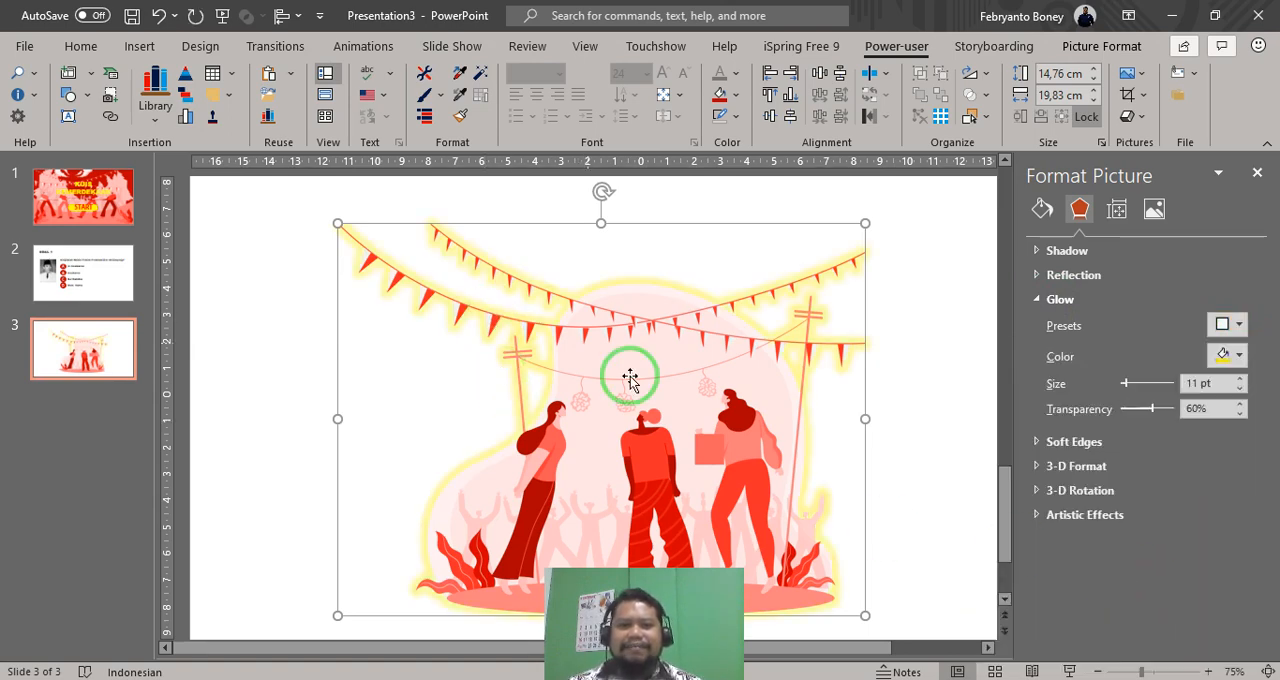
# - Recolour the illustration's glow dark green and set its size to 47 pt with 0% transparency
pyautogui.click(1239, 355)
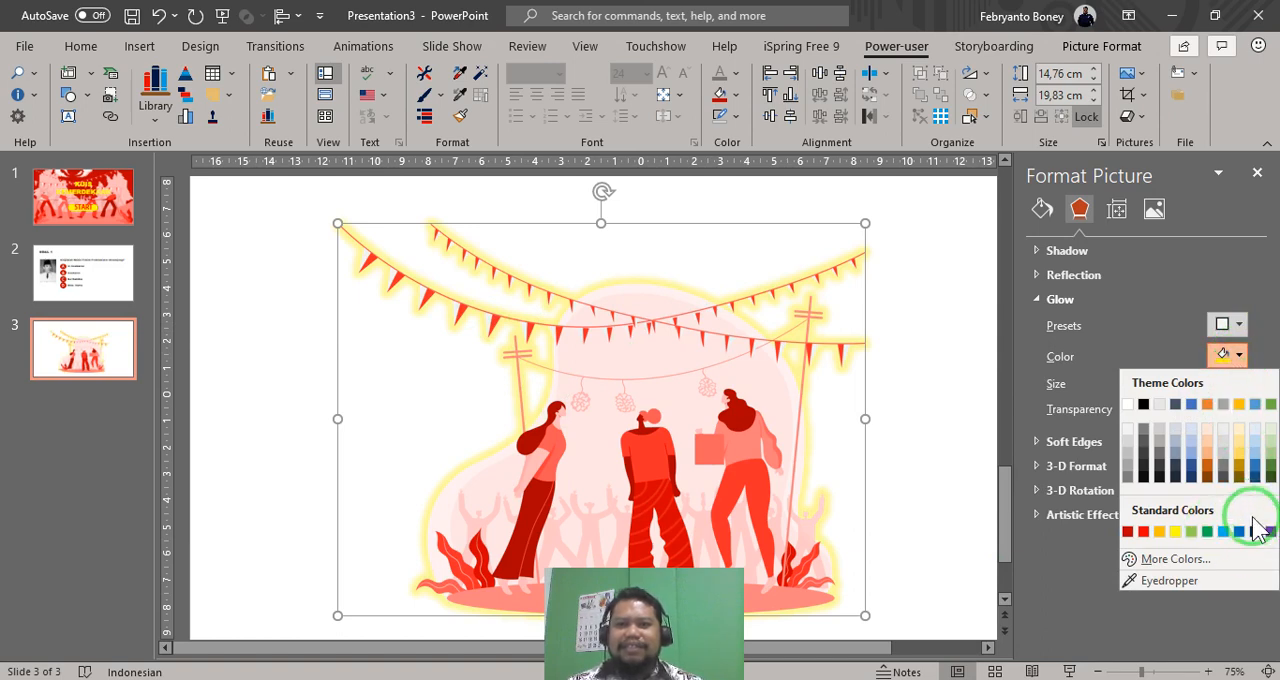
pyautogui.click(1208, 531)
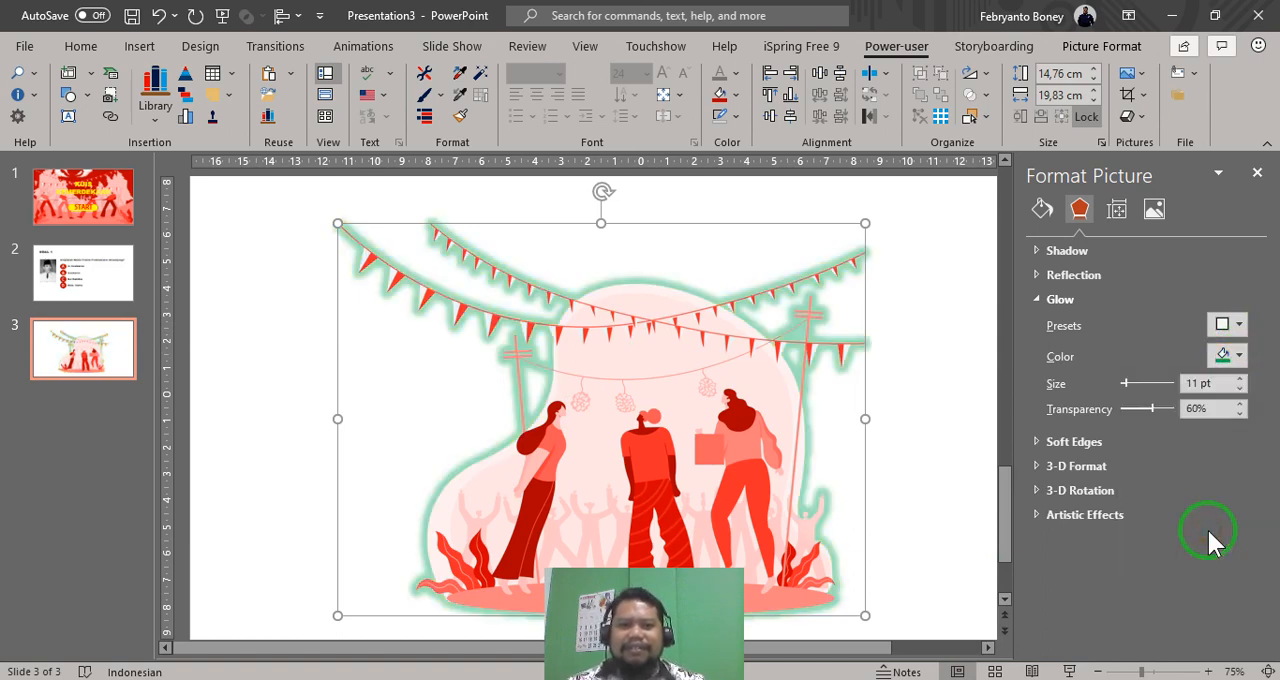
pyautogui.click(1240, 355)
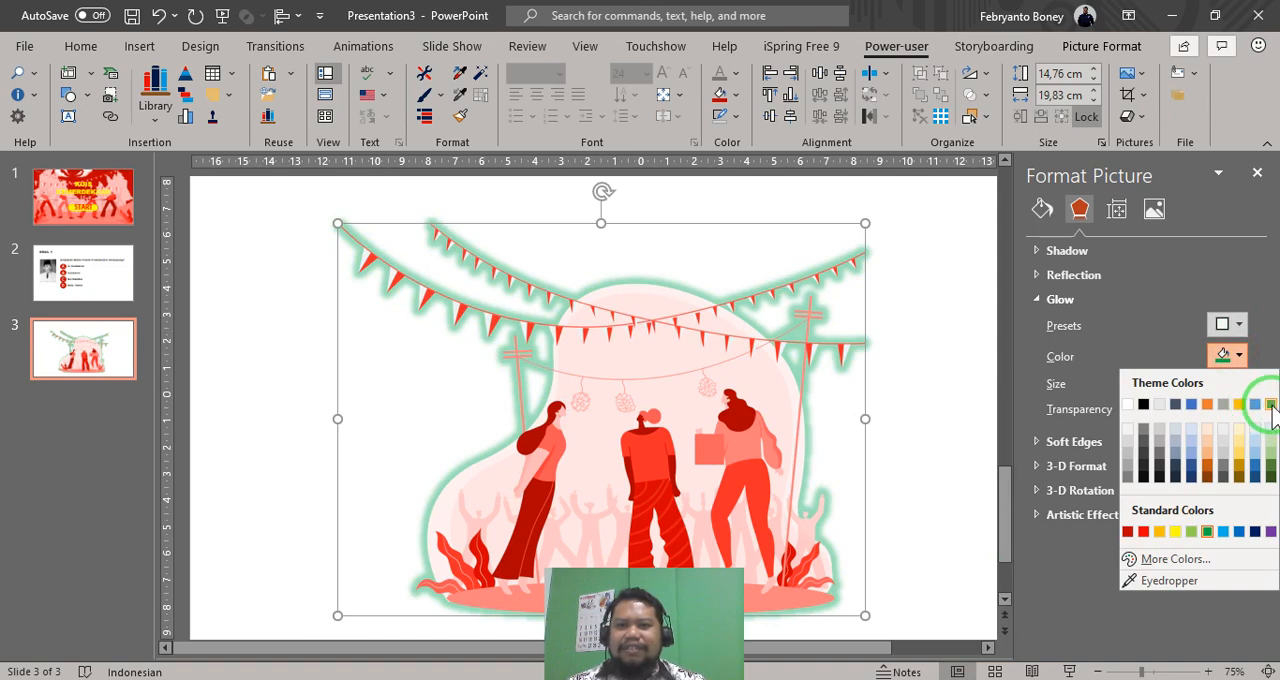
pyautogui.click(1268, 473)
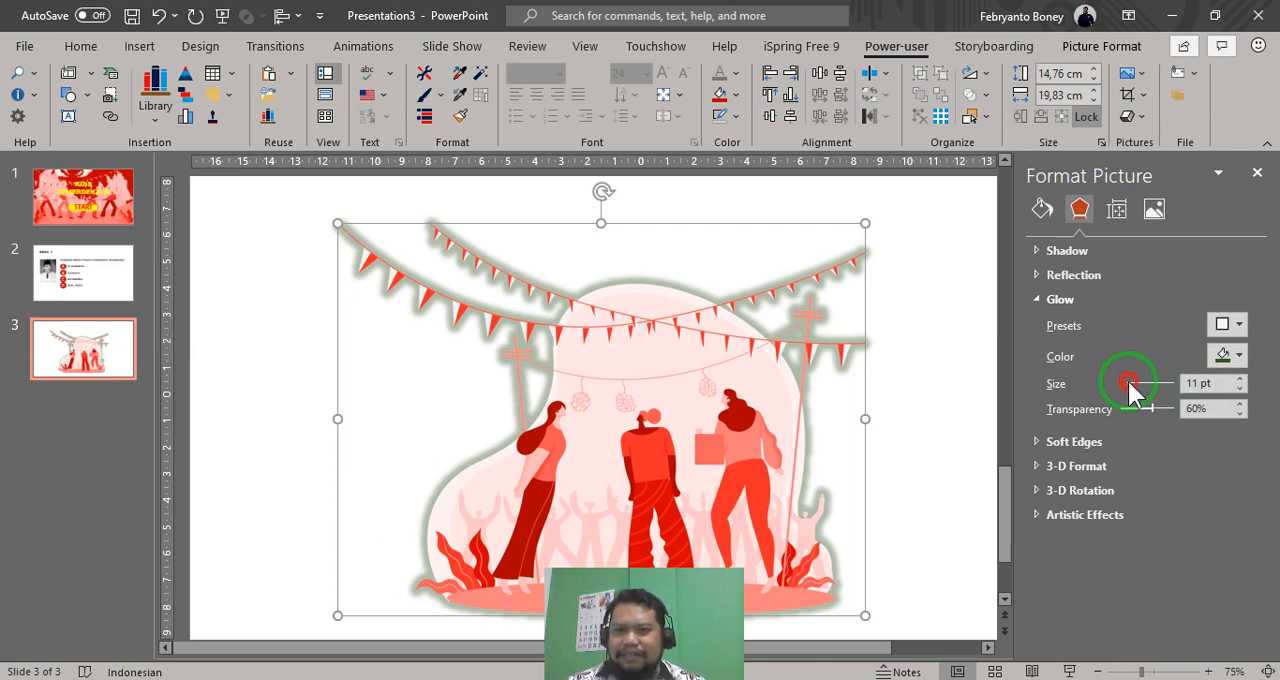
pyautogui.moveTo(1131, 390); pyautogui.dragTo(1100, 411)
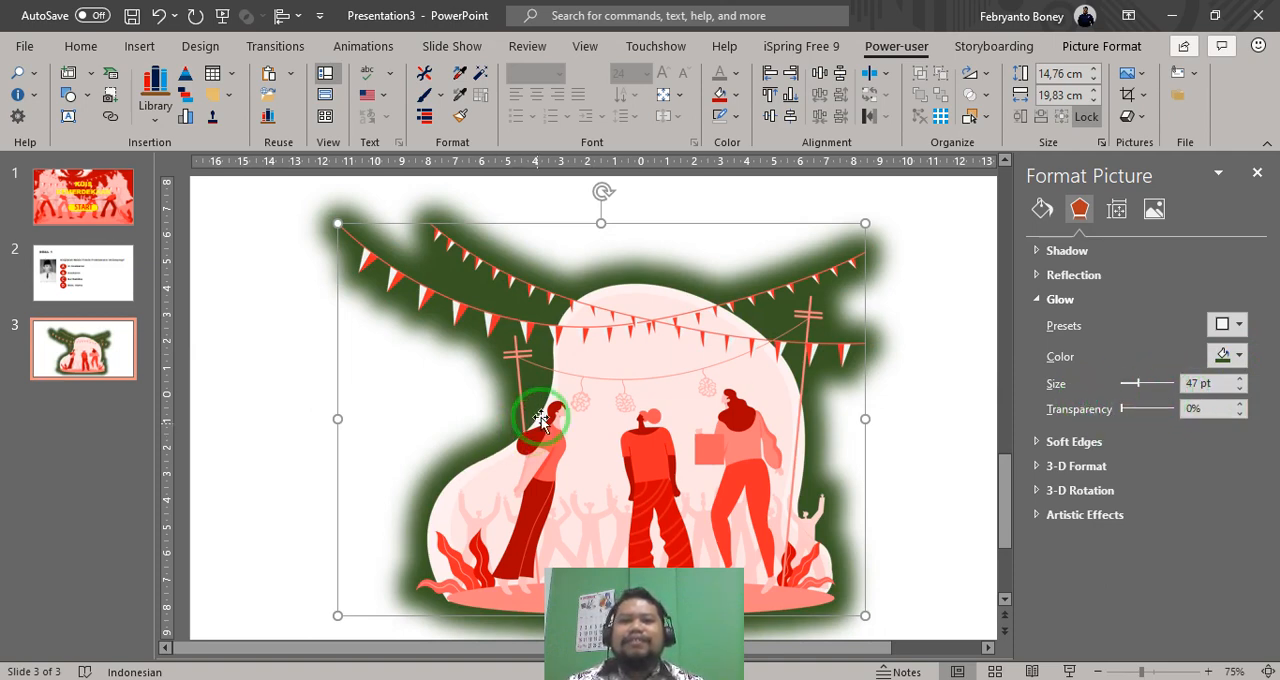
# - Shrink the glowing illustration to about 12.18 cm high by 16.36 cm wide and position it low on the slide, leaving space above
pyautogui.moveTo(645, 401); pyautogui.dragTo(617, 376)
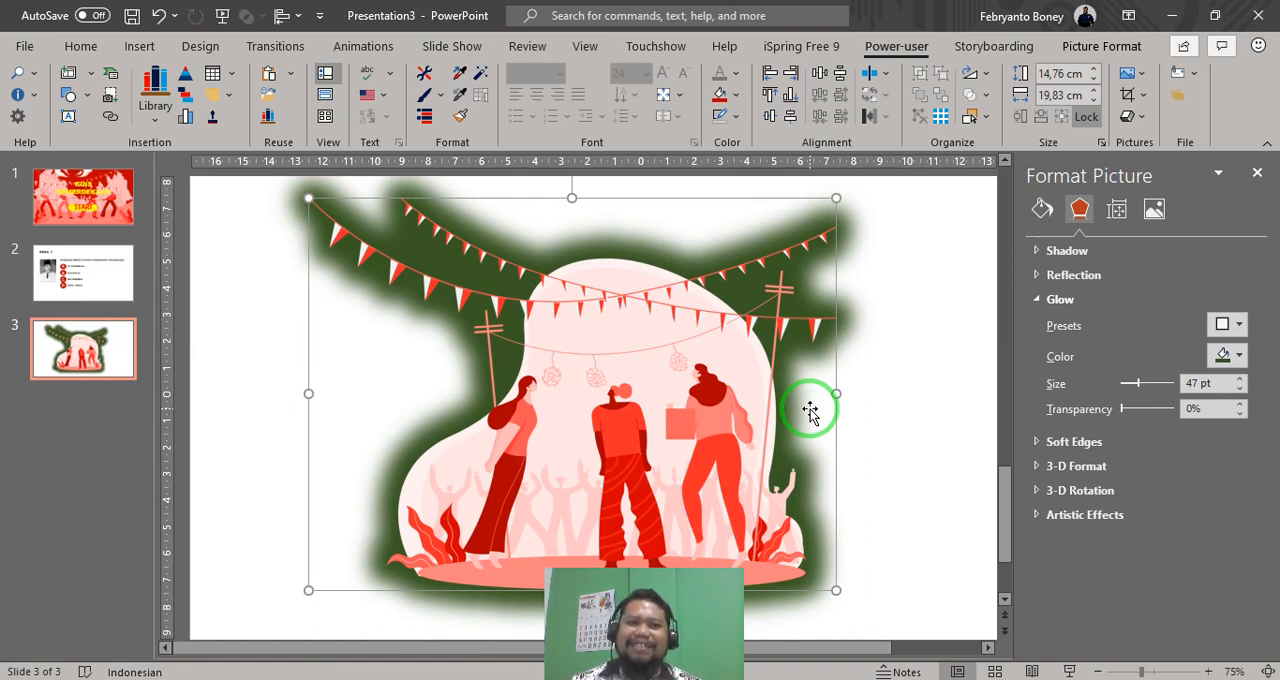
pyautogui.moveTo(687, 392); pyautogui.dragTo(689, 409)
pyautogui.moveTo(834, 214); pyautogui.dragTo(742, 278)
pyautogui.moveTo(634, 400); pyautogui.dragTo(678, 393)
pyautogui.click(631, 220)
pyautogui.click(520, 191)
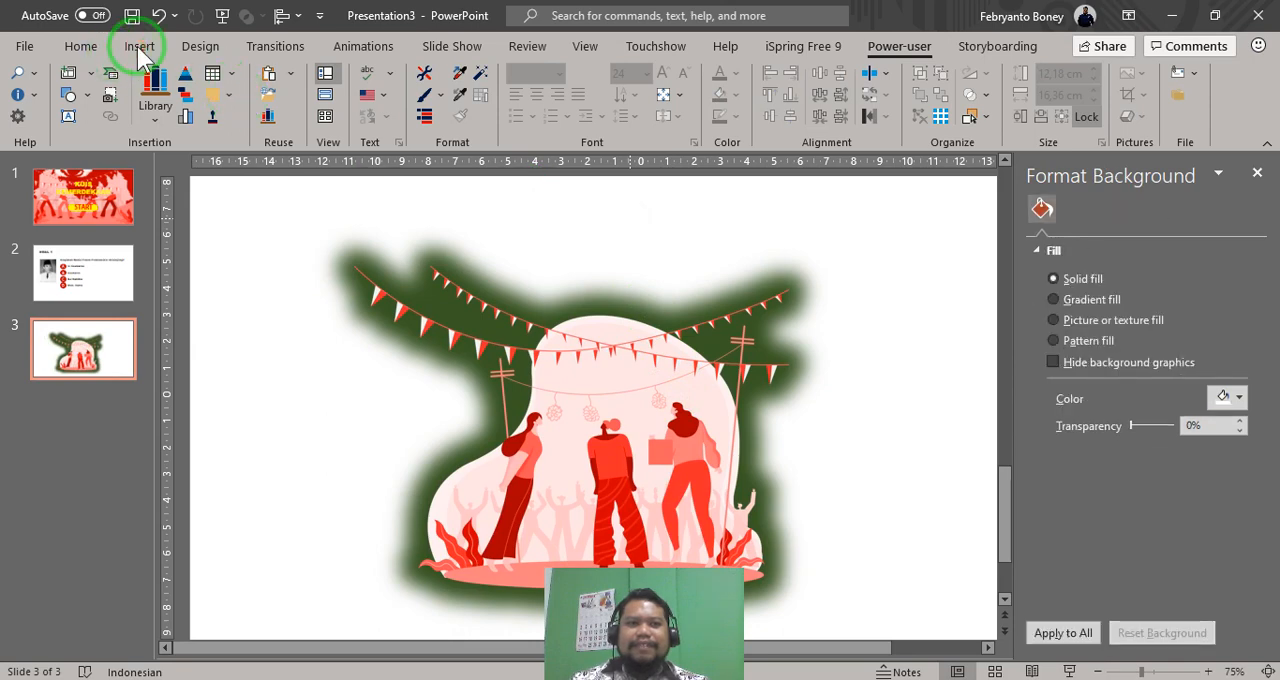
pyautogui.click(139, 46)
pyautogui.click(852, 100)
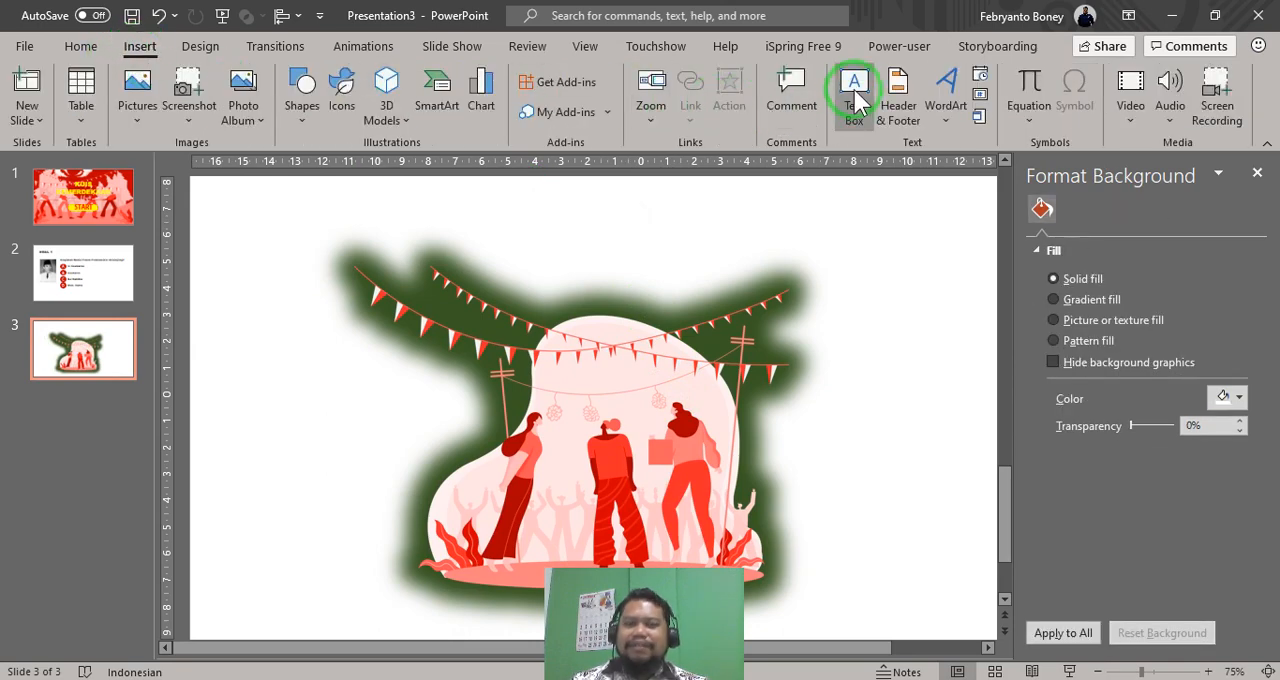
pyautogui.click(523, 234)
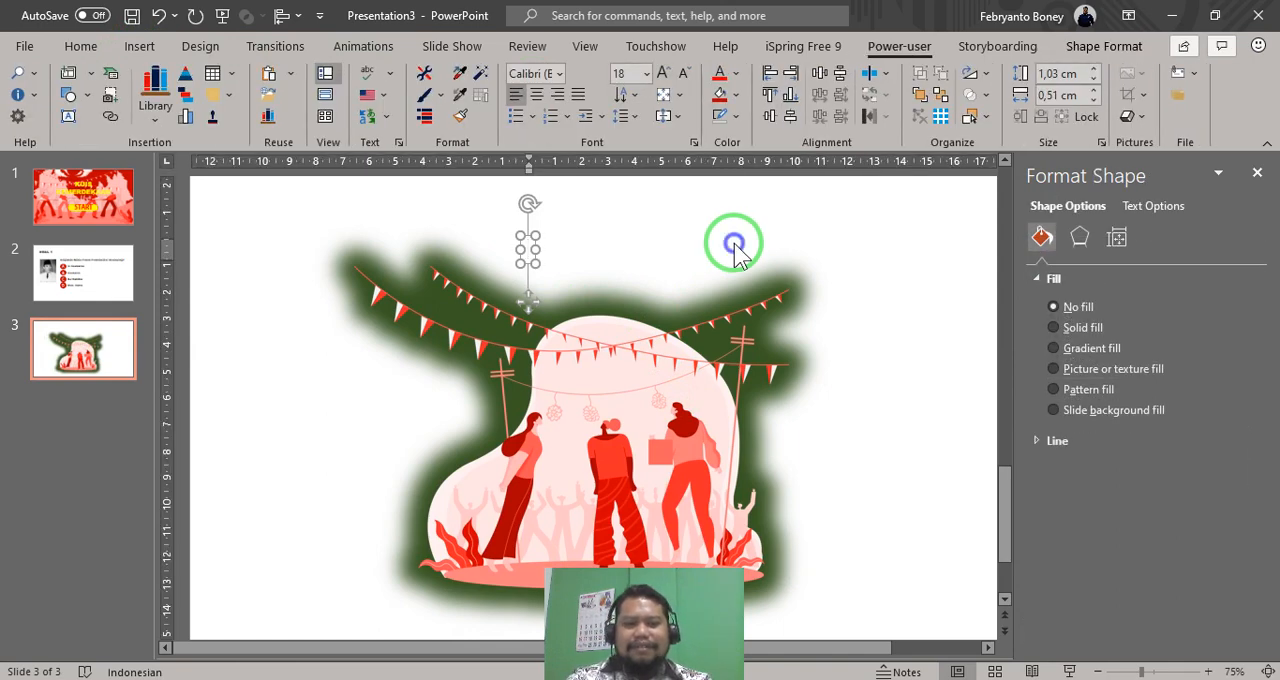
pyautogui.rightClick(735, 255)
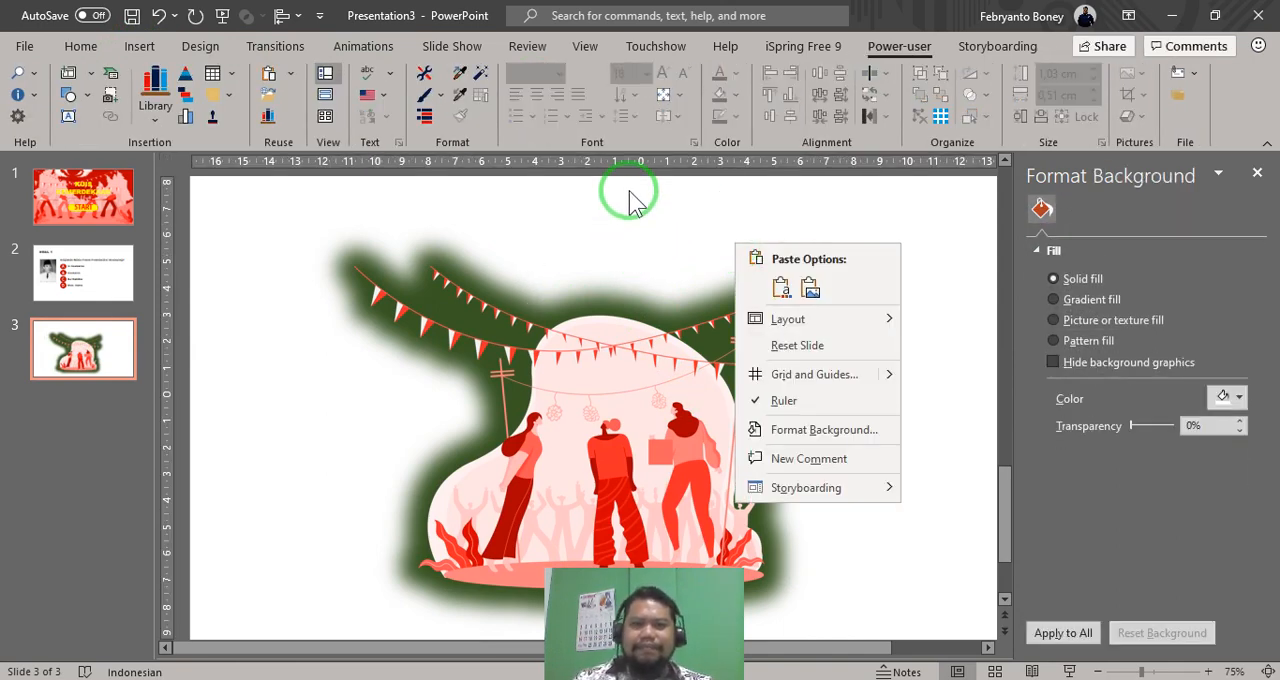
pyautogui.click(620, 223)
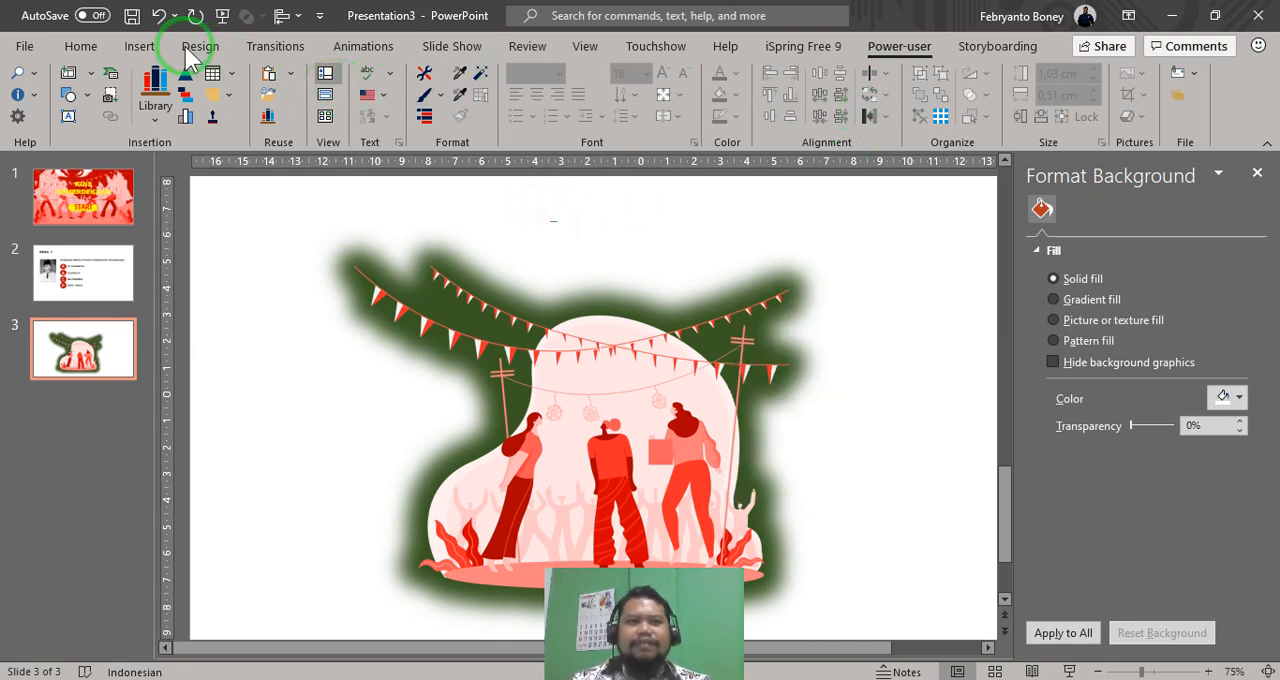
# - Add a text box about 6.91 cm wide above the illustration reading "Yesss.. Kamu Benar!!!"
pyautogui.click(82, 46)
pyautogui.click(138, 50)
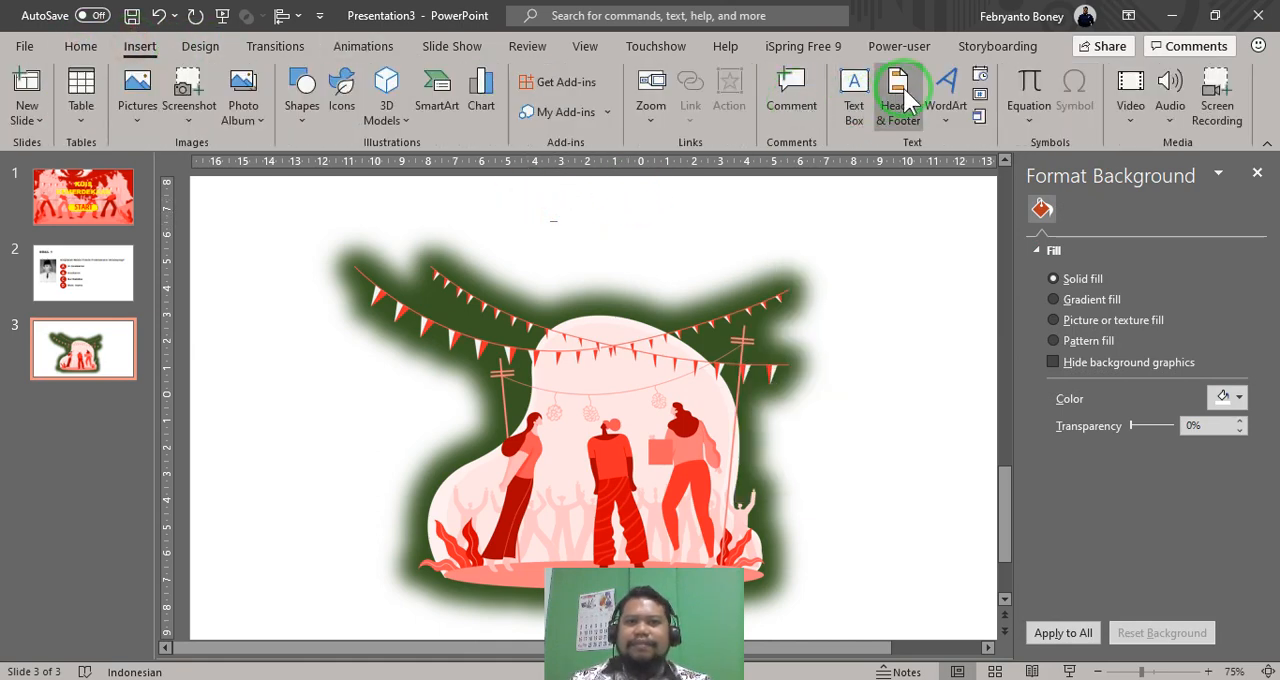
pyautogui.click(855, 100)
pyautogui.moveTo(533, 212); pyautogui.dragTo(716, 273)
pyautogui.write('ye')
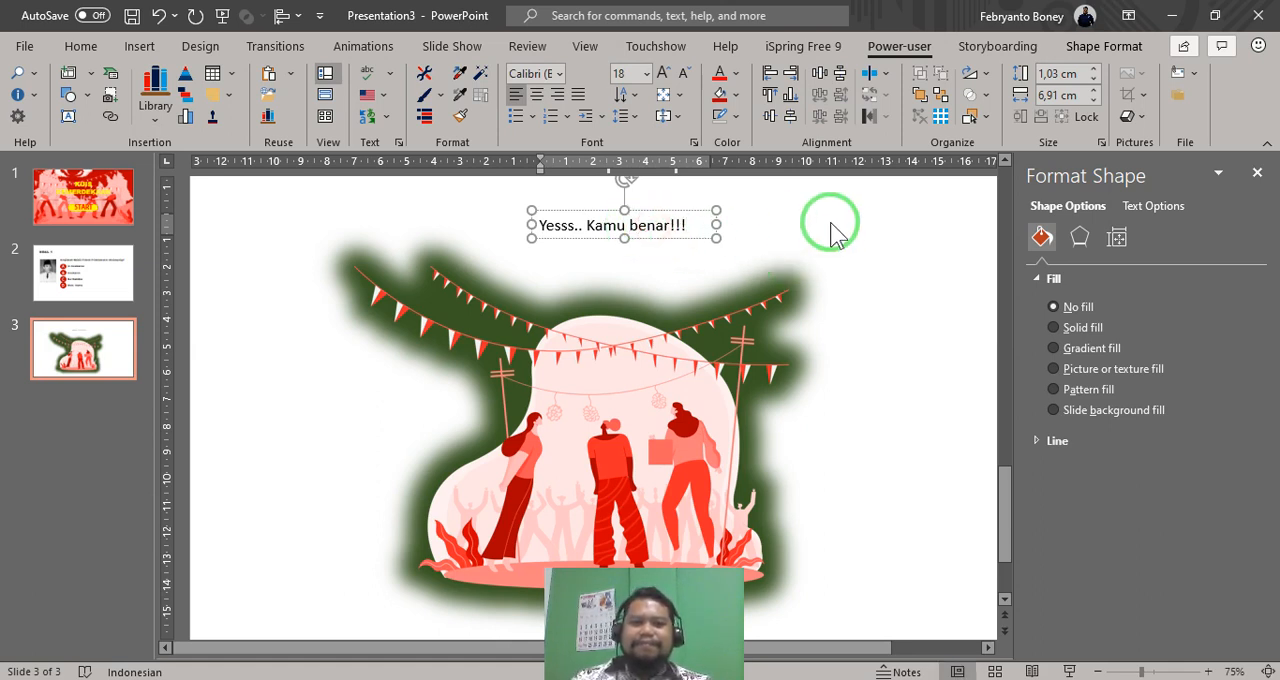
pyautogui.write('B')
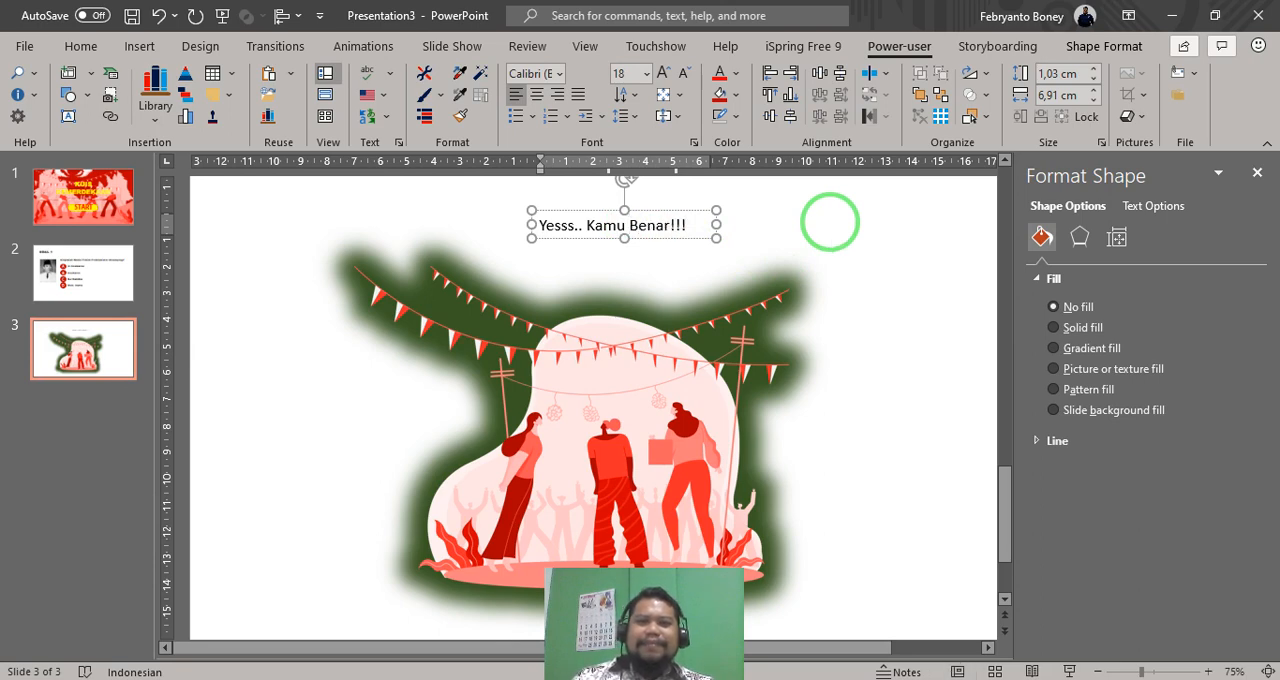
# - Format the "Yesss.. Kamu Benar!!!" text in Arial Black at 32 pt
pyautogui.click(677, 210)
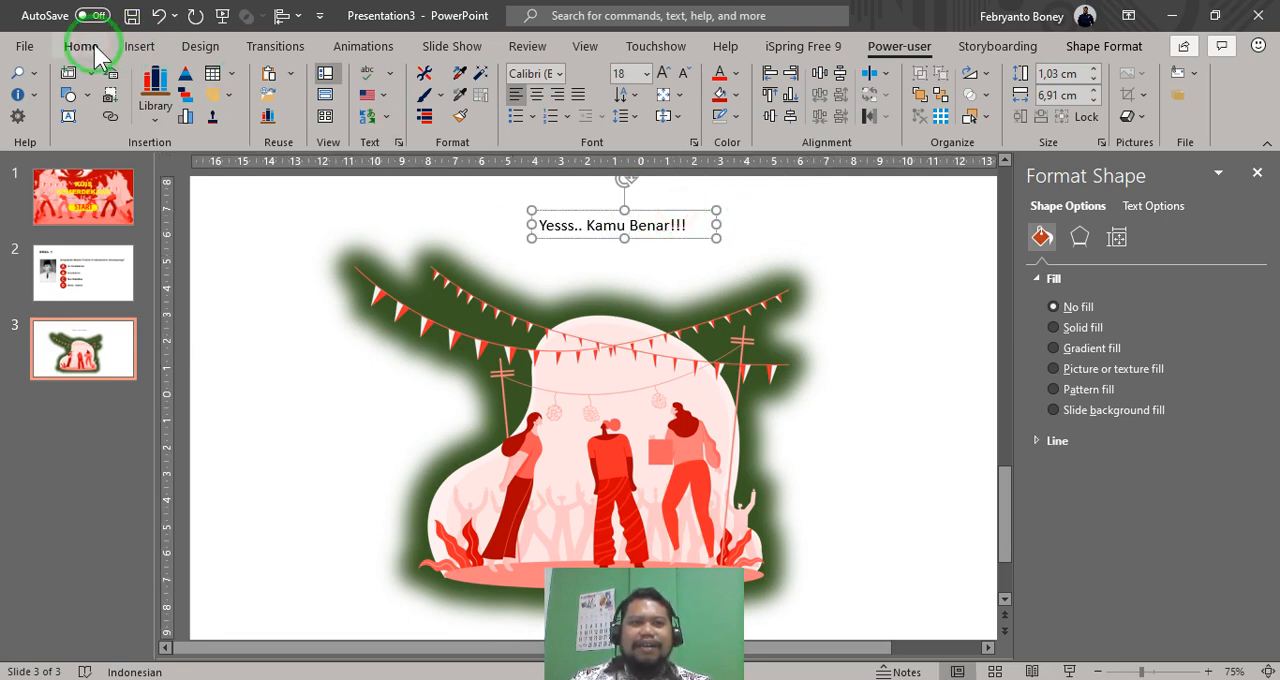
pyautogui.click(88, 47)
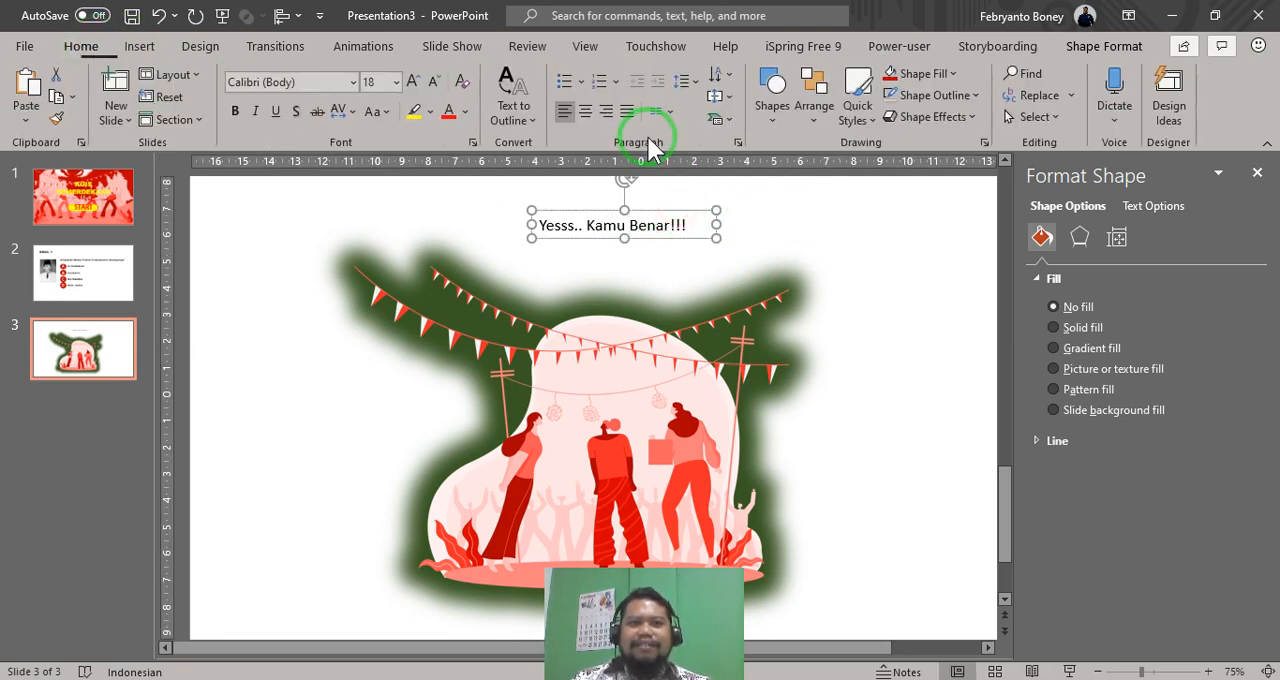
pyautogui.click(352, 82)
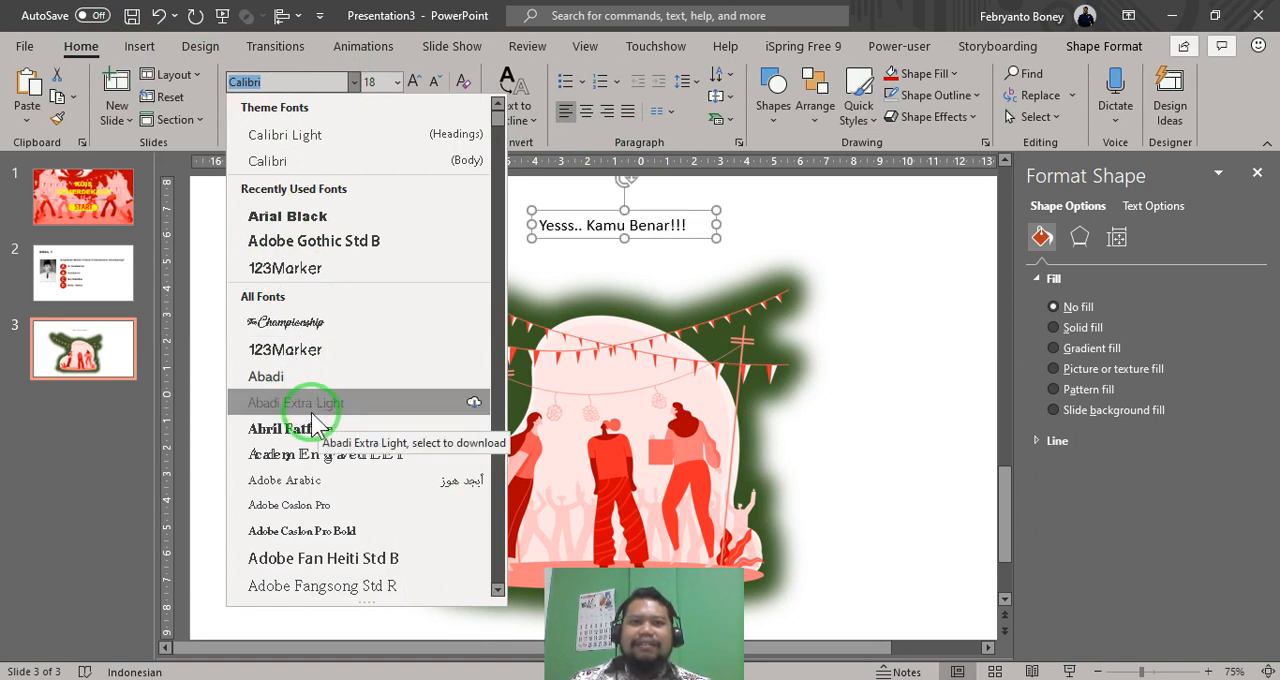
pyautogui.click(294, 214)
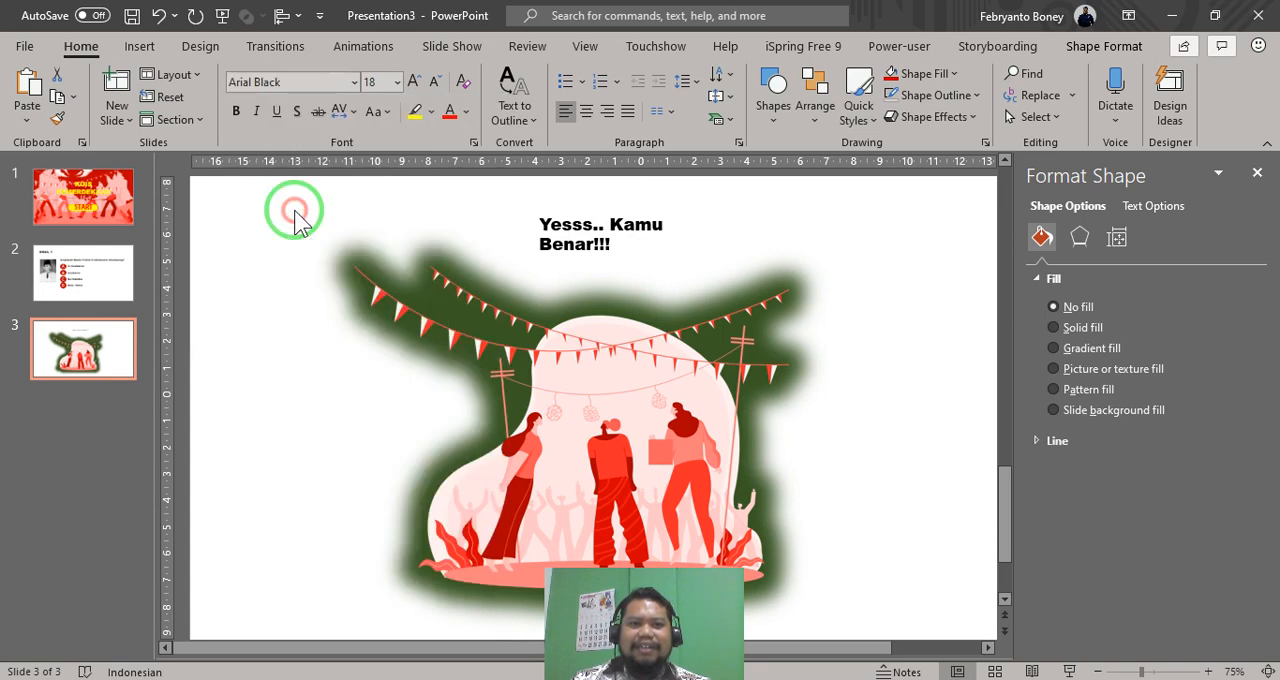
pyautogui.click(414, 81)
pyautogui.click(414, 81)
pyautogui.click(414, 81)
pyautogui.click(414, 81)
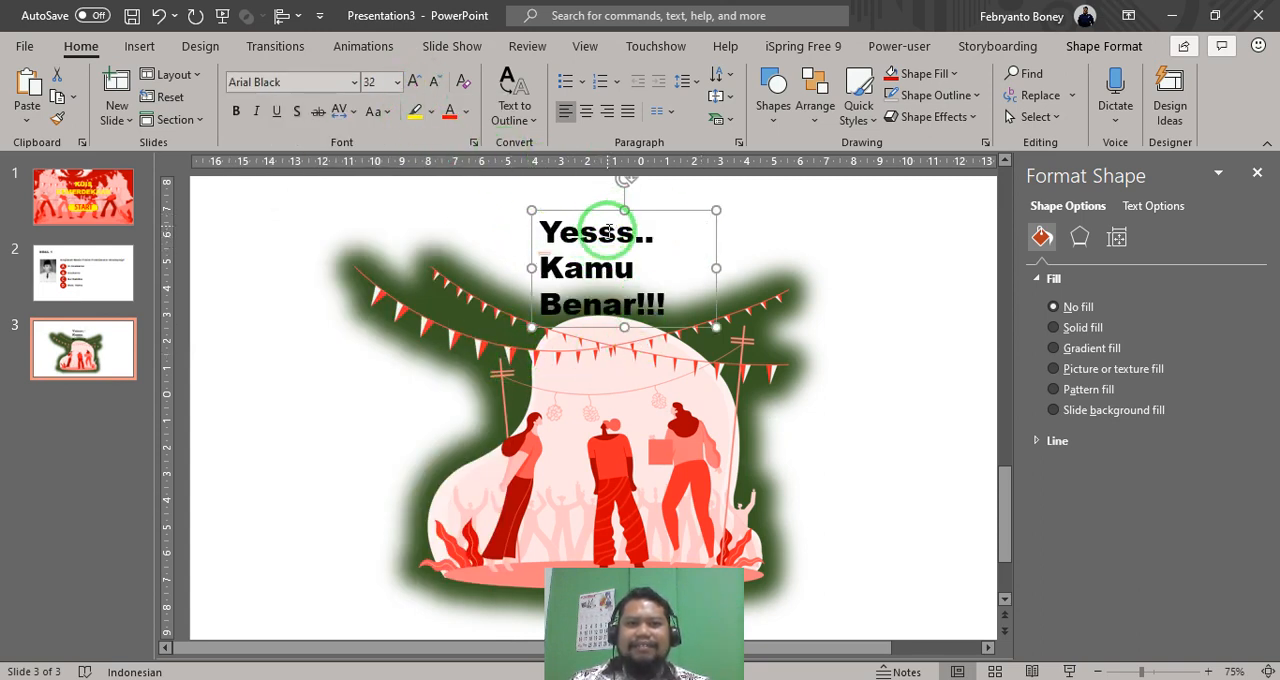
# - Move the illustration to the slide's right side and the "Yesss.. Kamu Benar!!!" text box to the empty left side
pyautogui.moveTo(618, 447); pyautogui.dragTo(768, 445)
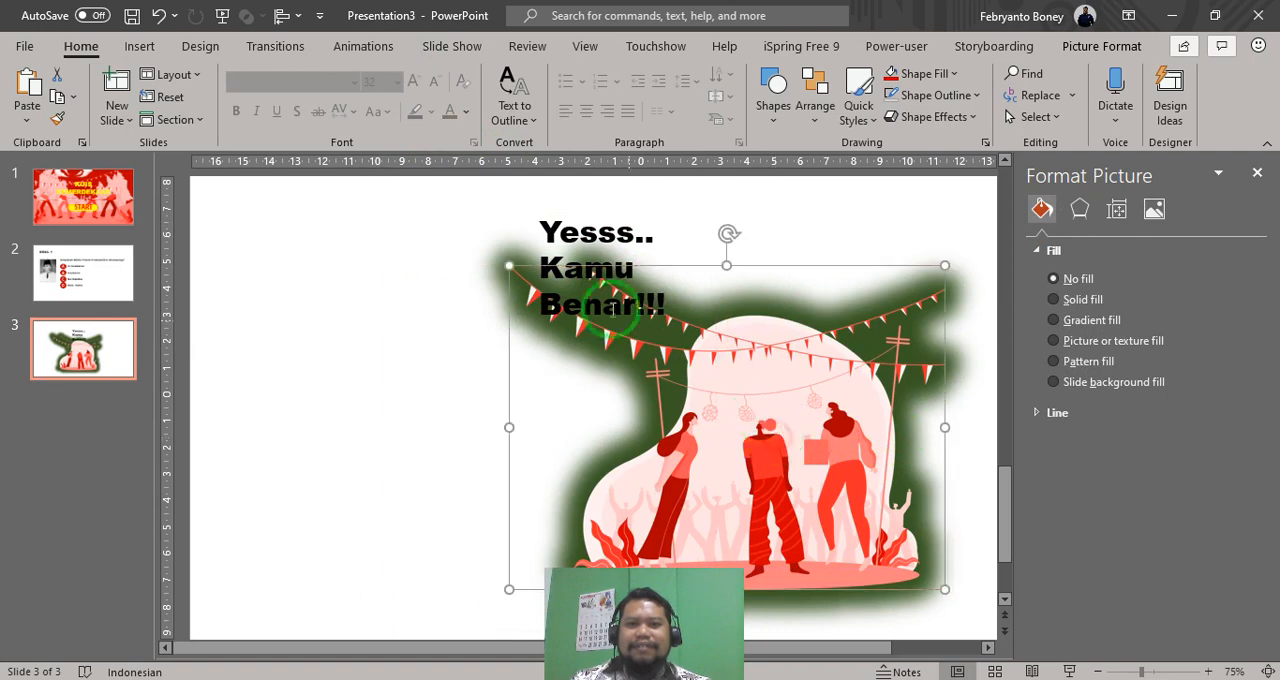
pyautogui.click(596, 258)
pyautogui.click(600, 212)
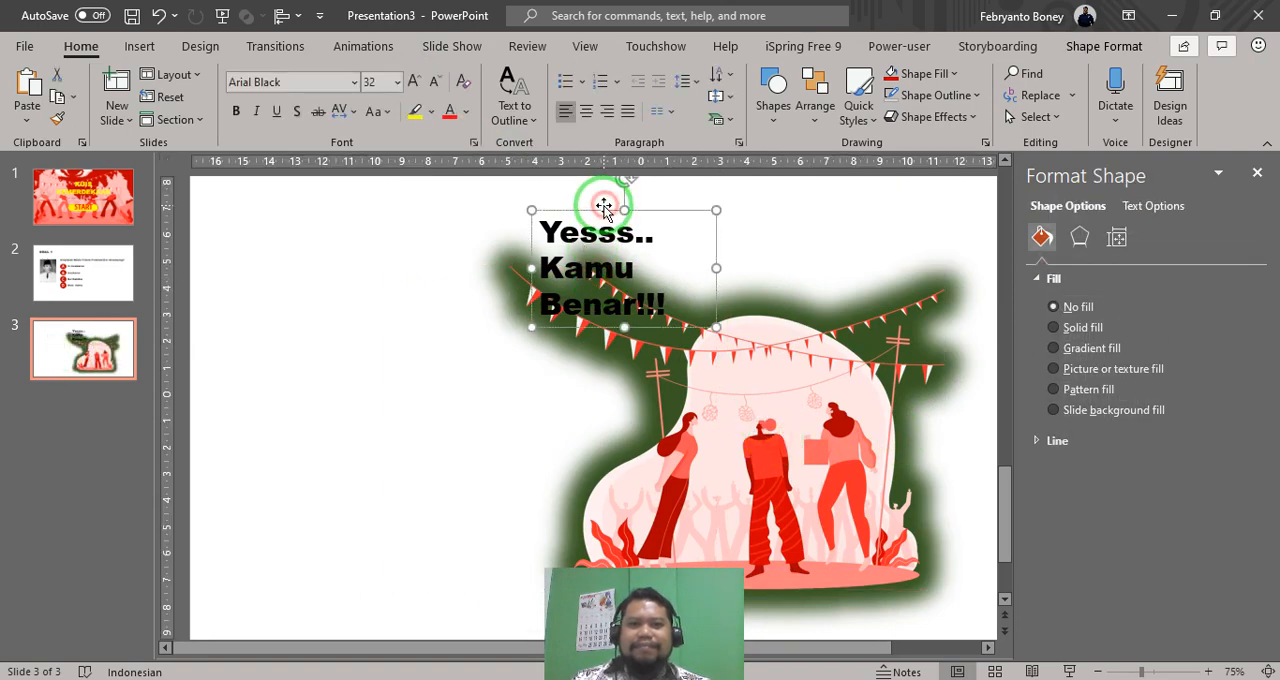
pyautogui.moveTo(600, 212); pyautogui.dragTo(327, 246)
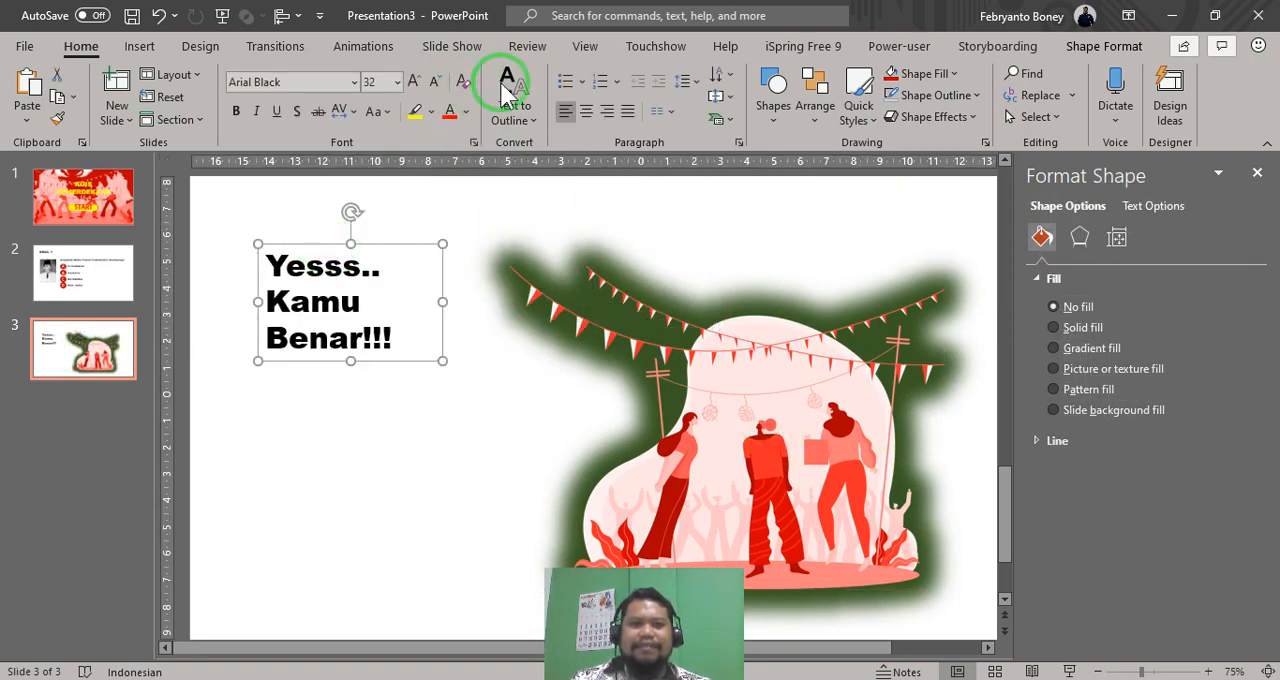
# - Enlarge the "Yesss.. Kamu Benar!!!" text to 54 pt and centre it in a wider box placed lower beside the illustration
pyautogui.click(413, 82)
pyautogui.click(413, 82)
pyautogui.click(413, 82)
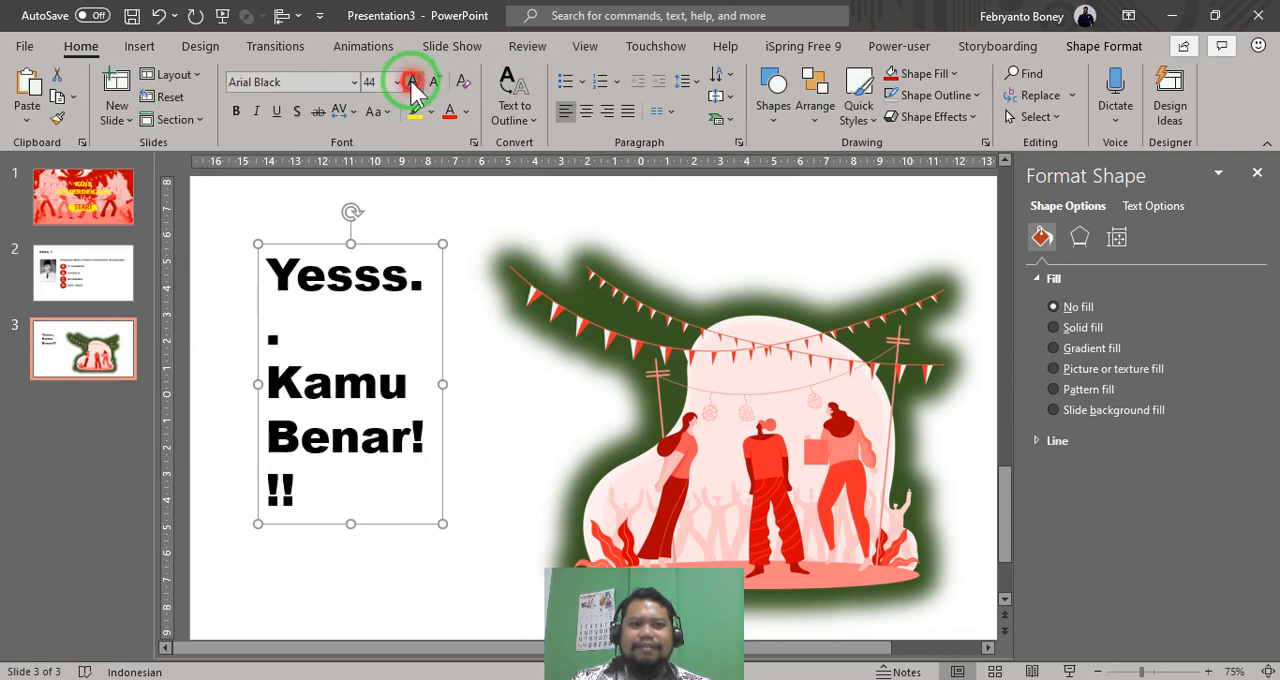
pyautogui.click(413, 82)
pyautogui.click(413, 82)
pyautogui.moveTo(443, 401); pyautogui.dragTo(498, 403)
pyautogui.moveTo(440, 250); pyautogui.dragTo(443, 311)
pyautogui.click(586, 111)
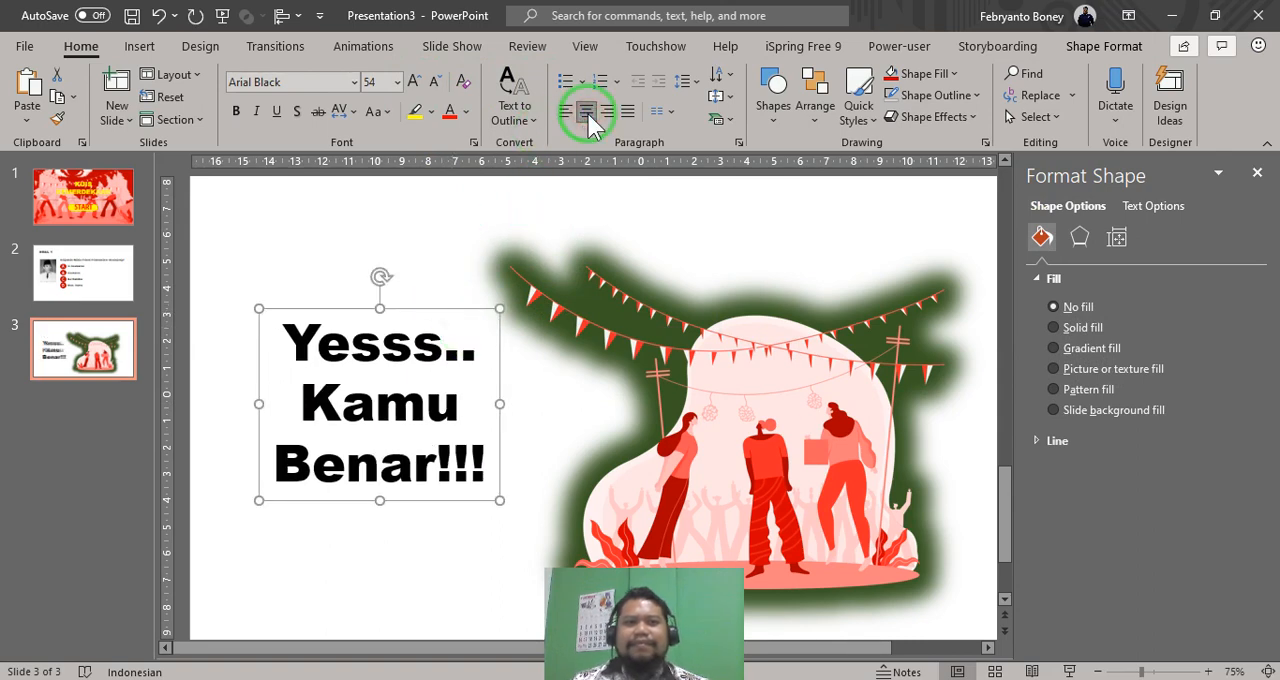
# - Shift the "Yesss.. Kamu Benar!!!" text box slightly down and the illustration slightly up and to the left
pyautogui.click(420, 375)
pyautogui.click(427, 311)
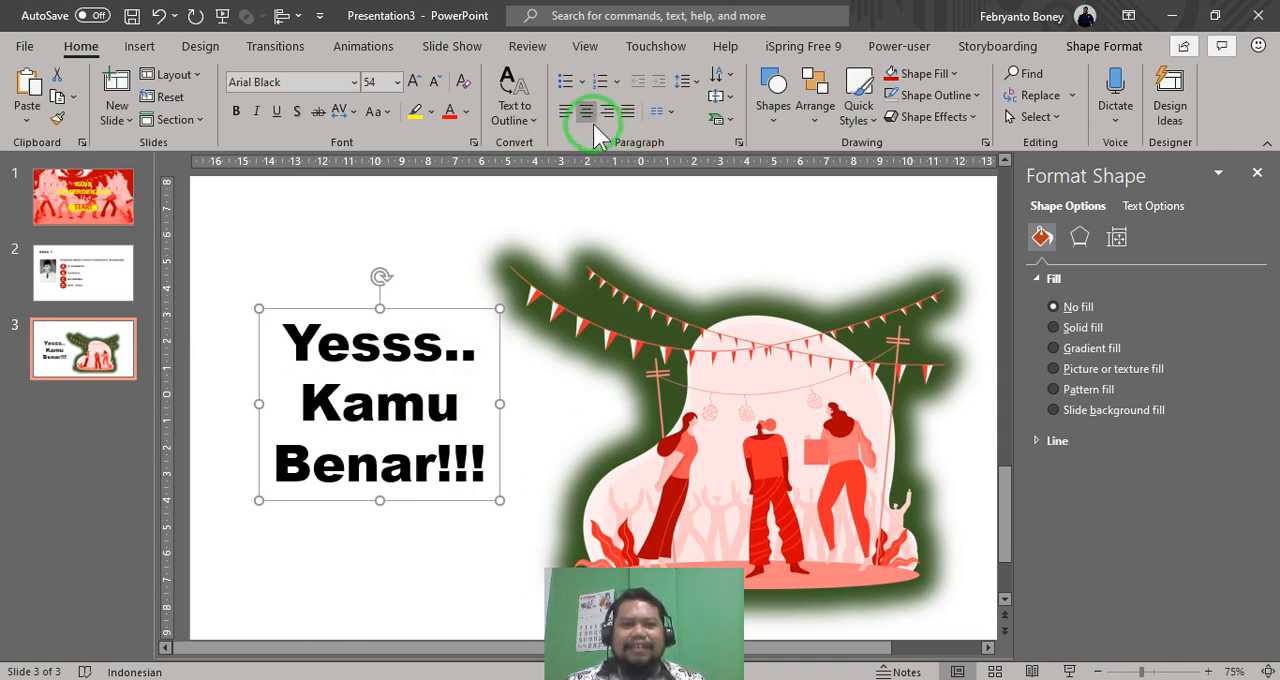
pyautogui.moveTo(424, 308); pyautogui.dragTo(426, 323)
pyautogui.moveTo(666, 380); pyautogui.dragTo(654, 372)
# - Set the correct-answer slide's background to a solid dark green that matches the illustration's glow
pyautogui.click(894, 210)
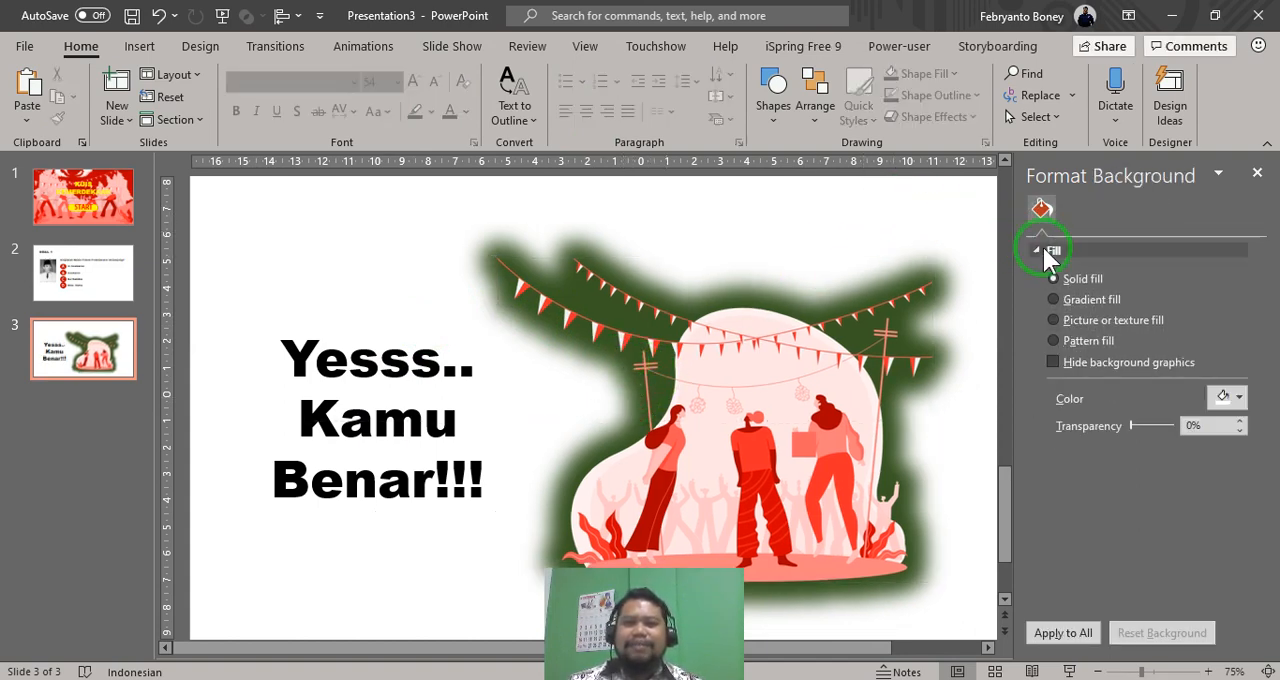
pyautogui.click(1222, 398)
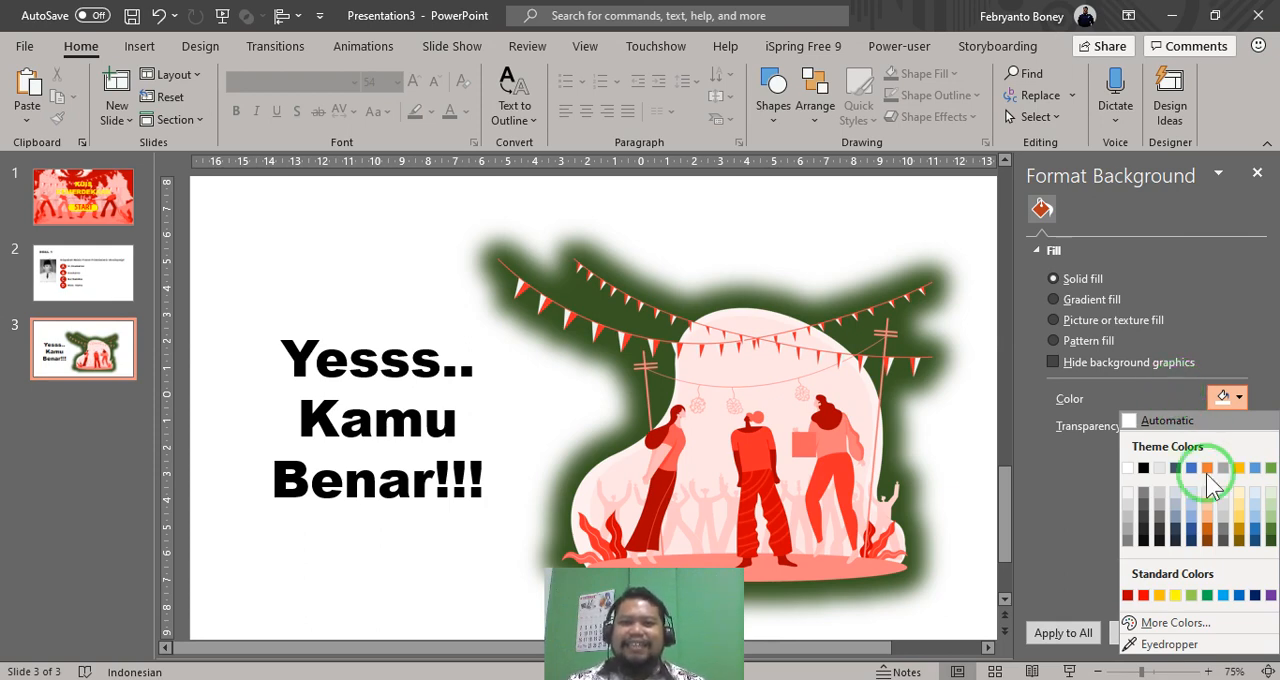
pyautogui.click(1270, 540)
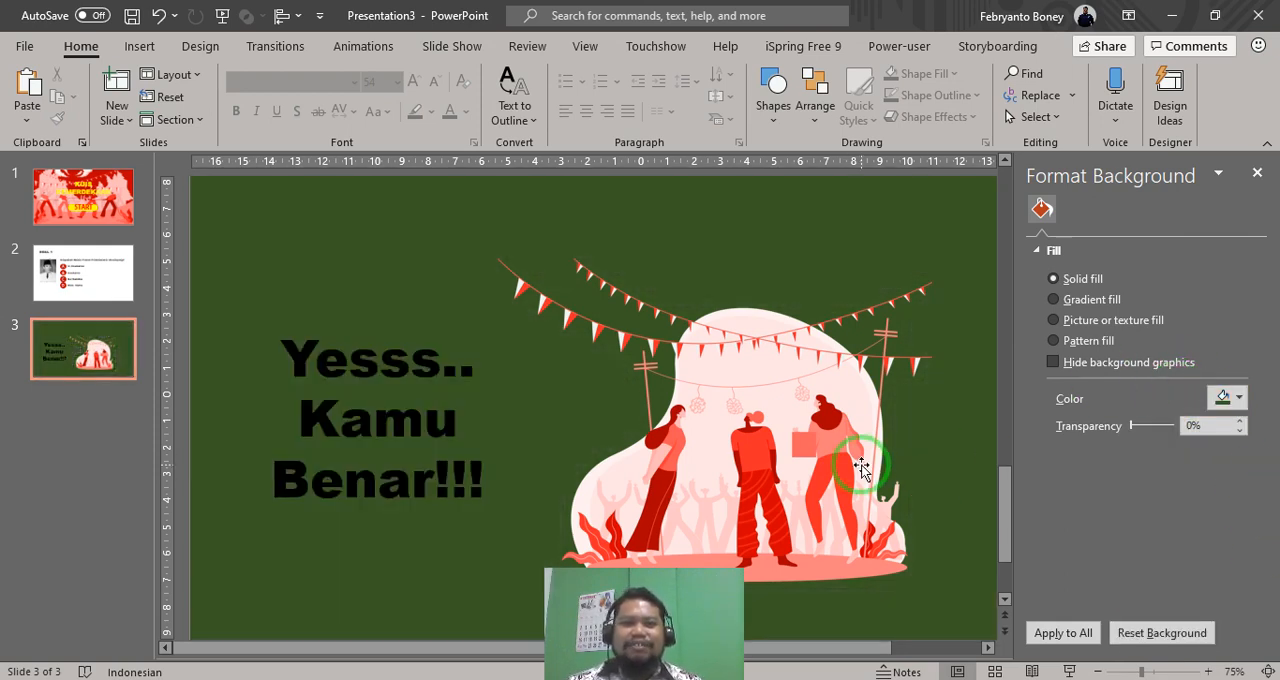
# - Enlarge the illustration slightly and reposition it on the green slide beside the text
pyautogui.moveTo(806, 422)
pyautogui.mouseDown()
pyautogui.moveTo(790, 418)
pyautogui.moveTo(804, 422)
pyautogui.mouseUp()
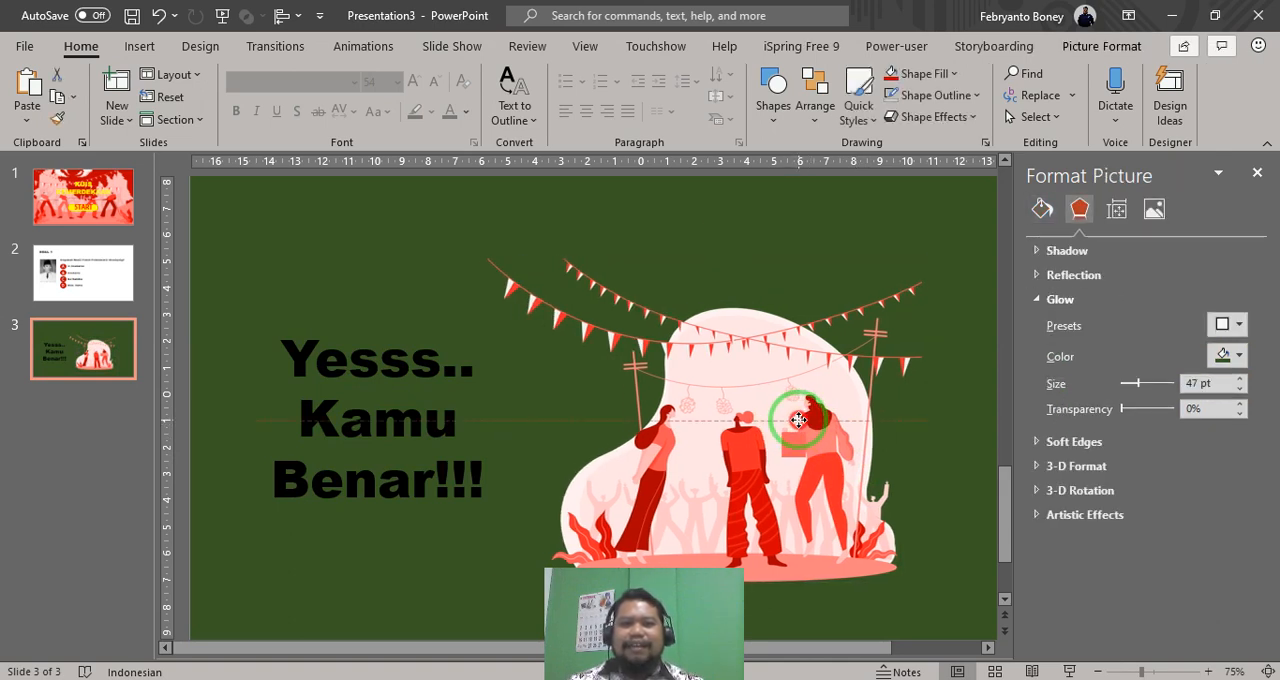
pyautogui.moveTo(922, 258); pyautogui.dragTo(952, 230)
pyautogui.moveTo(757, 451); pyautogui.dragTo(768, 418)
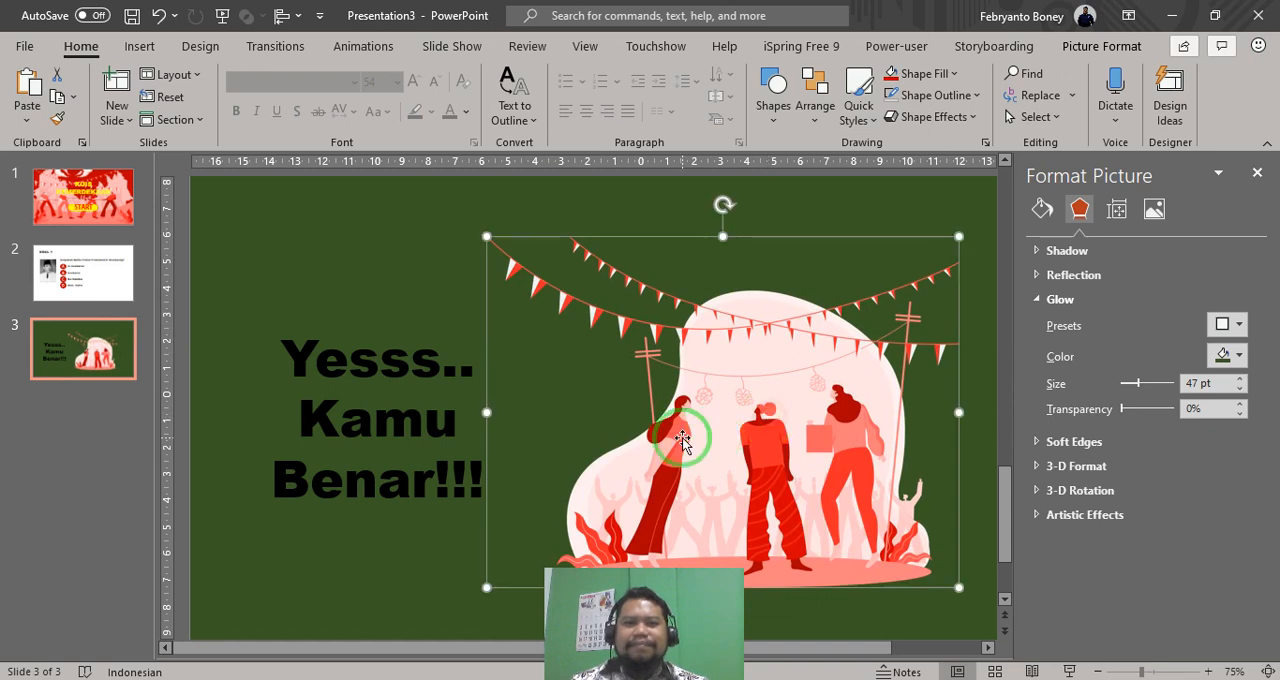
# - Colour the "Yesss.. Kamu Benar!!!" text white and move its box slightly up beside the illustration
pyautogui.click(371, 457)
pyautogui.click(350, 325)
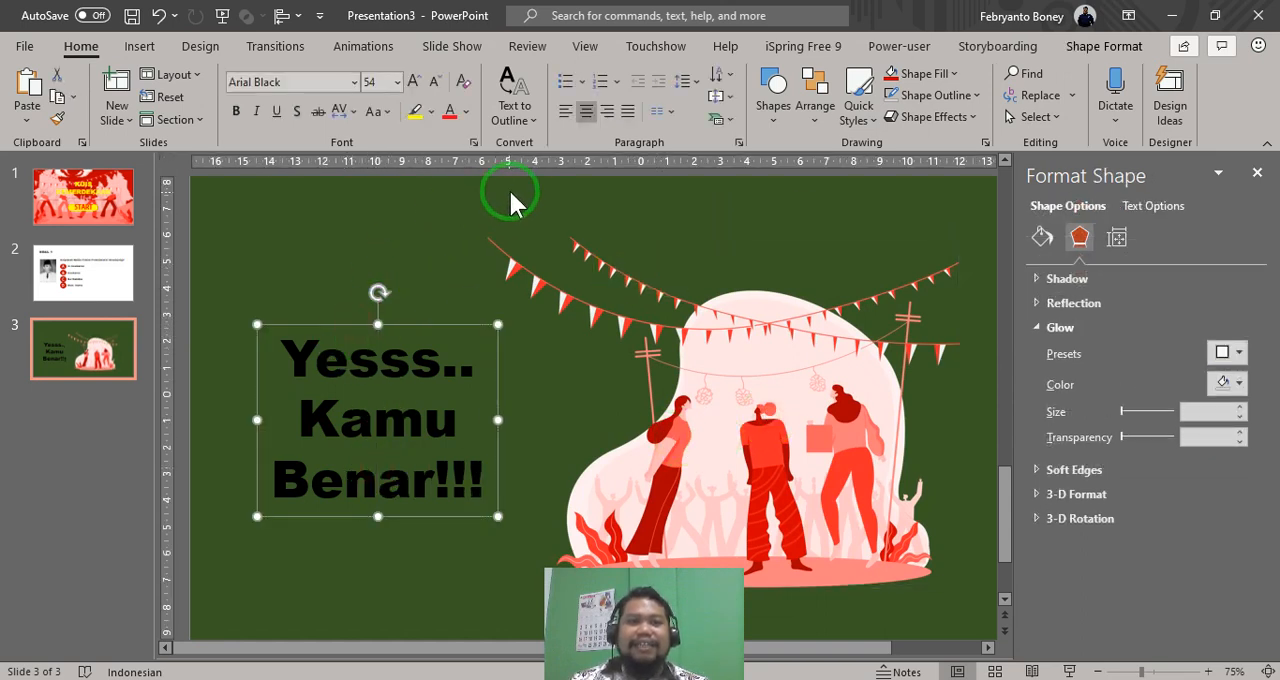
pyautogui.click(450, 112)
pyautogui.click(466, 112)
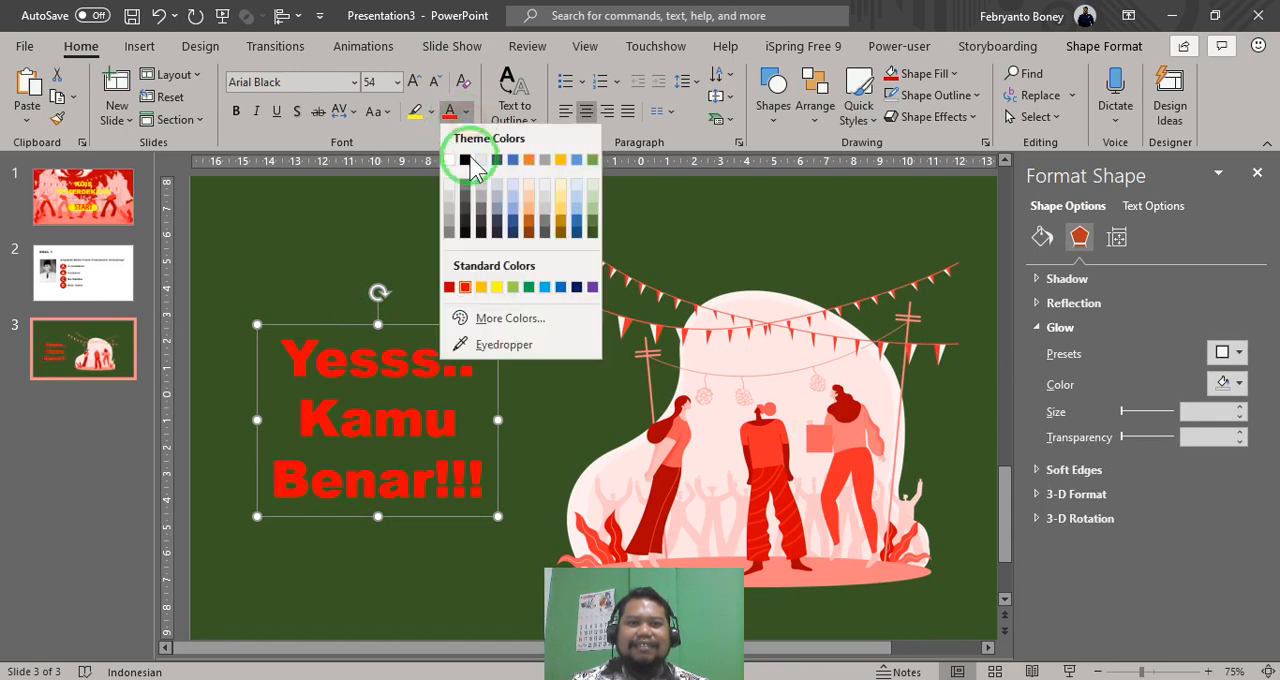
pyautogui.click(452, 160)
pyautogui.moveTo(398, 320); pyautogui.dragTo(400, 310)
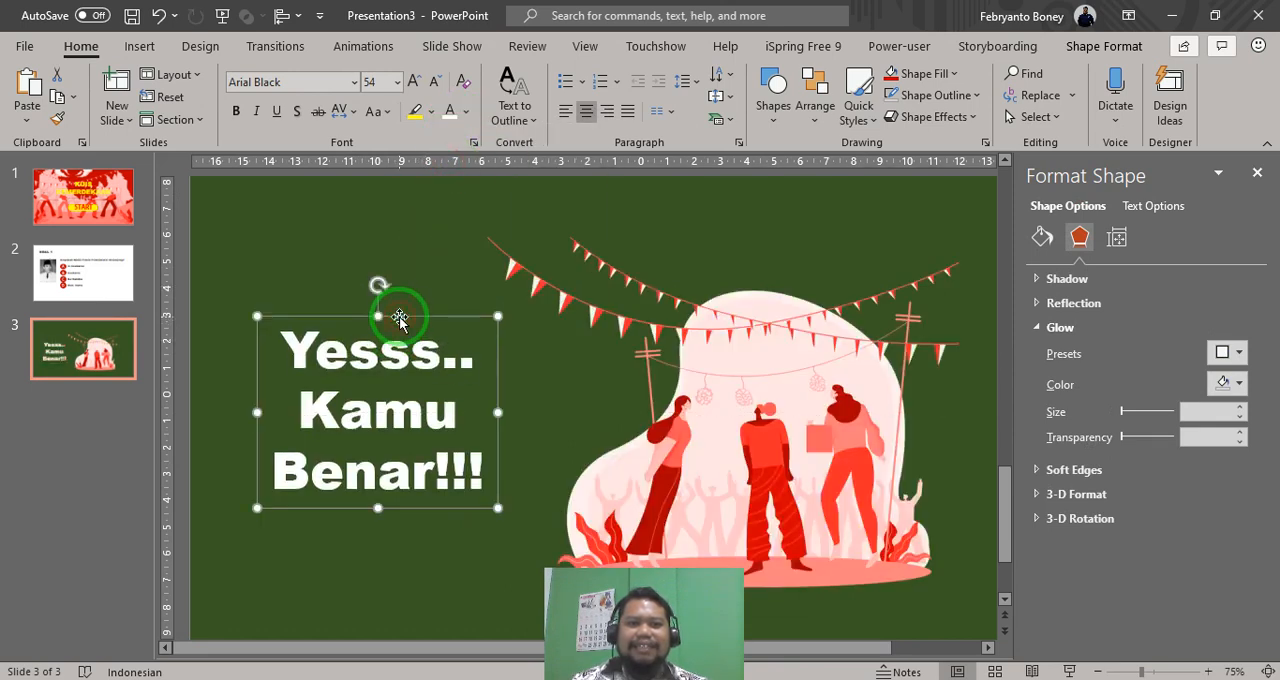
pyautogui.click(829, 460)
# - Review the SOAL 1 question slide alongside the green correct-answer slide
pyautogui.click(97, 300)
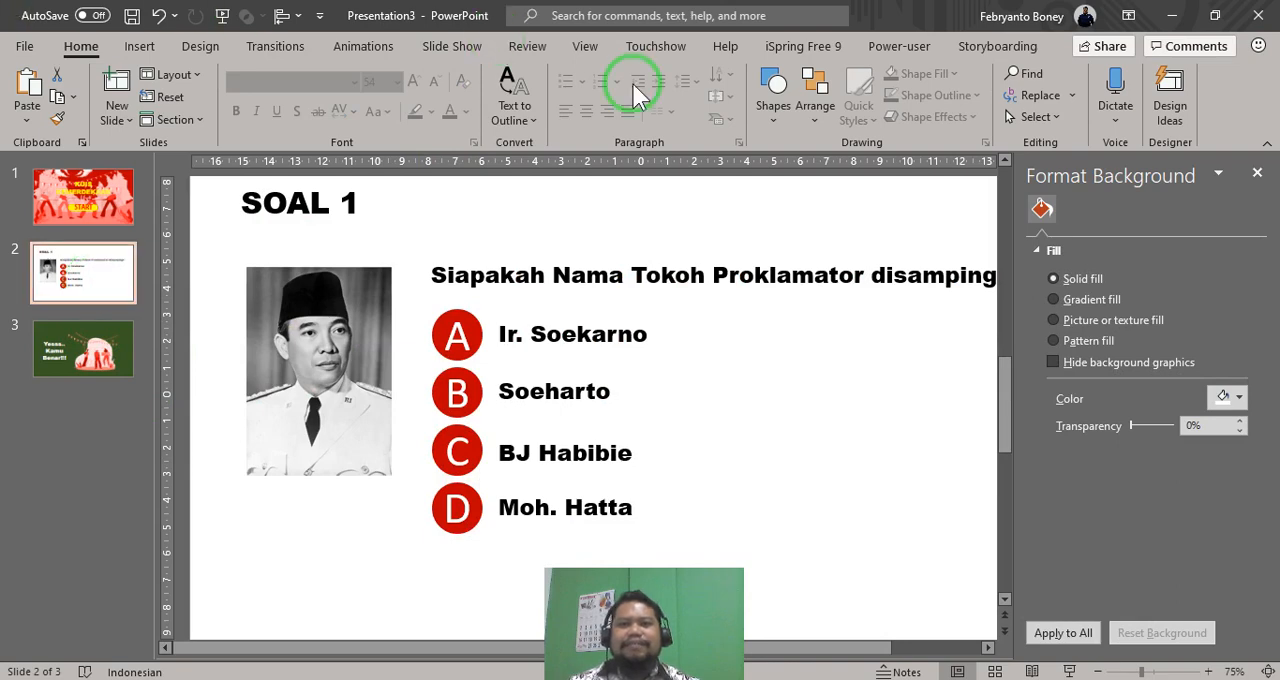
pyautogui.click(1257, 174)
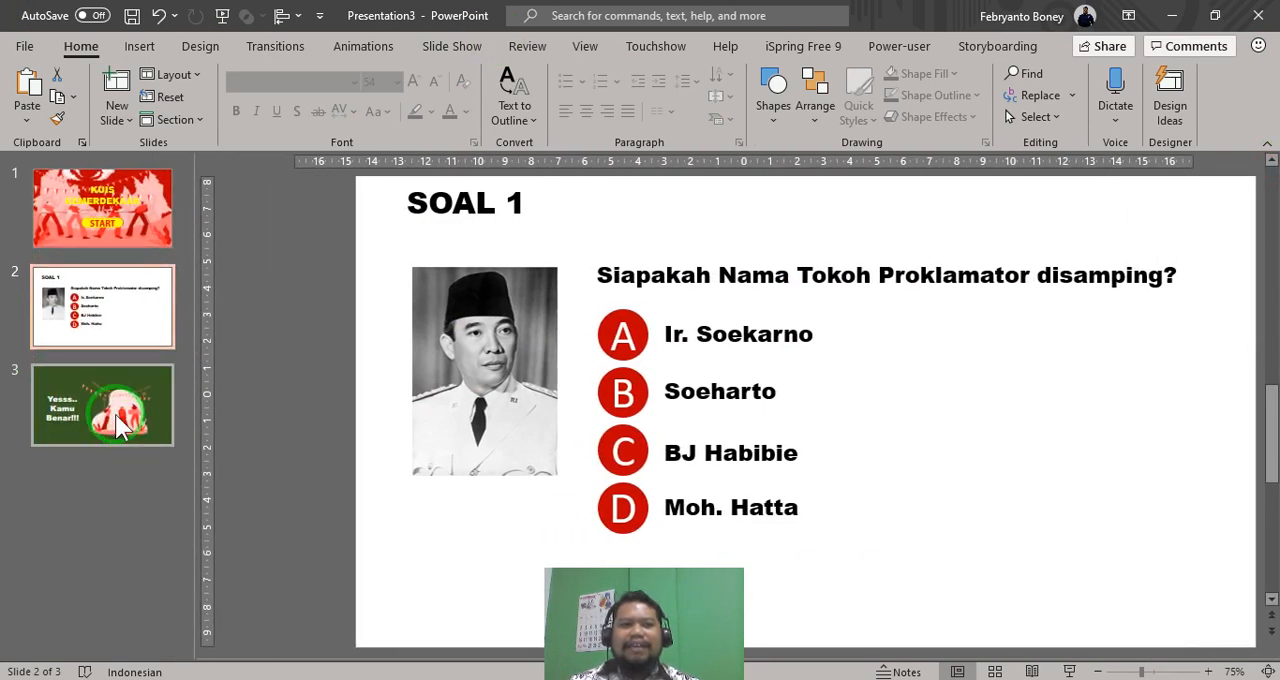
pyautogui.click(118, 424)
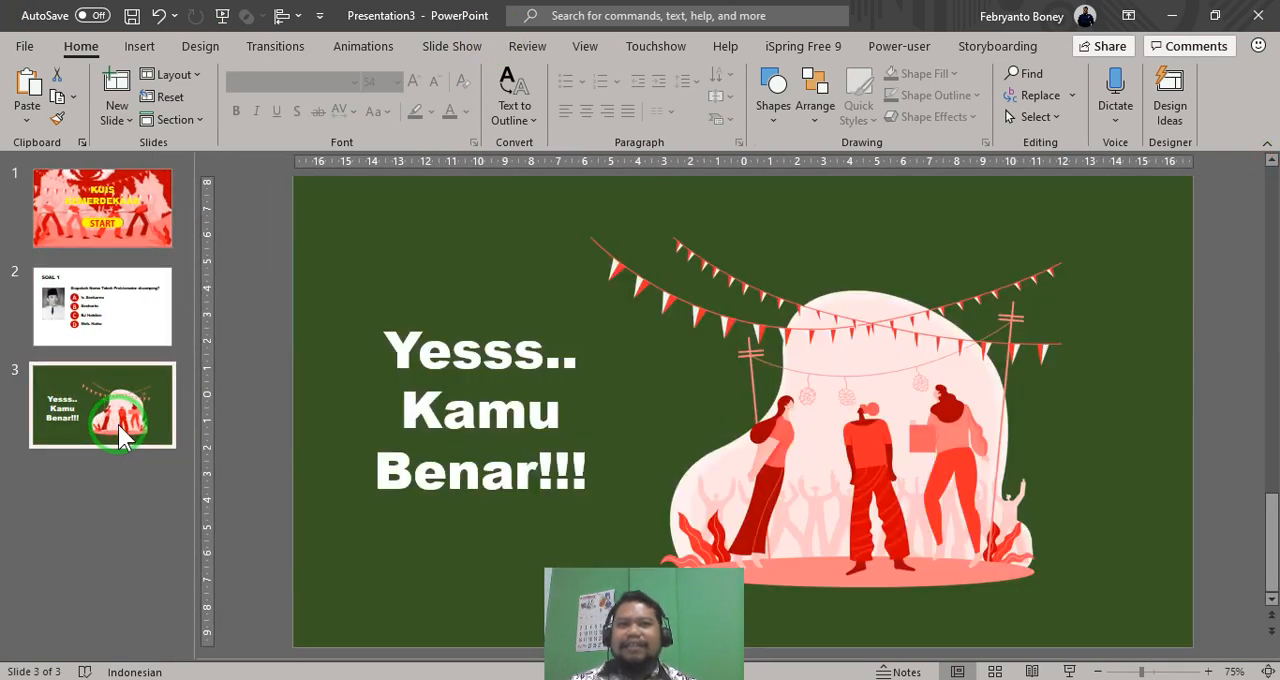
pyautogui.click(113, 411)
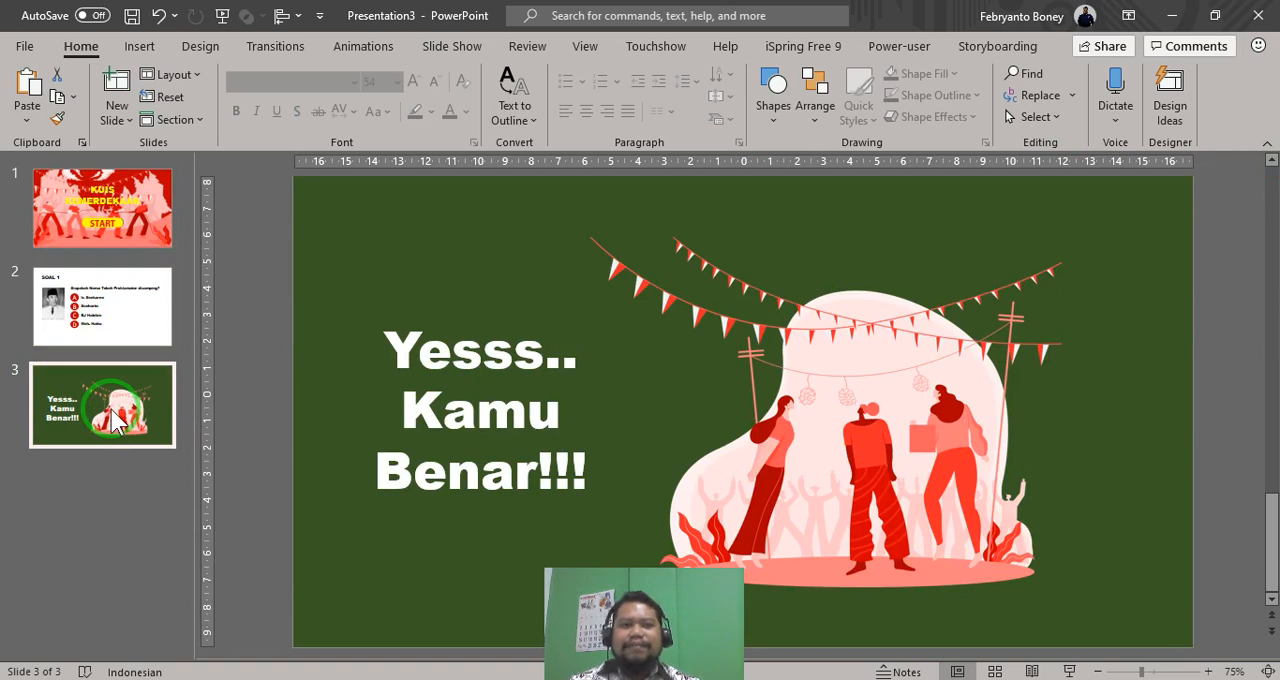
pyautogui.click(90, 305)
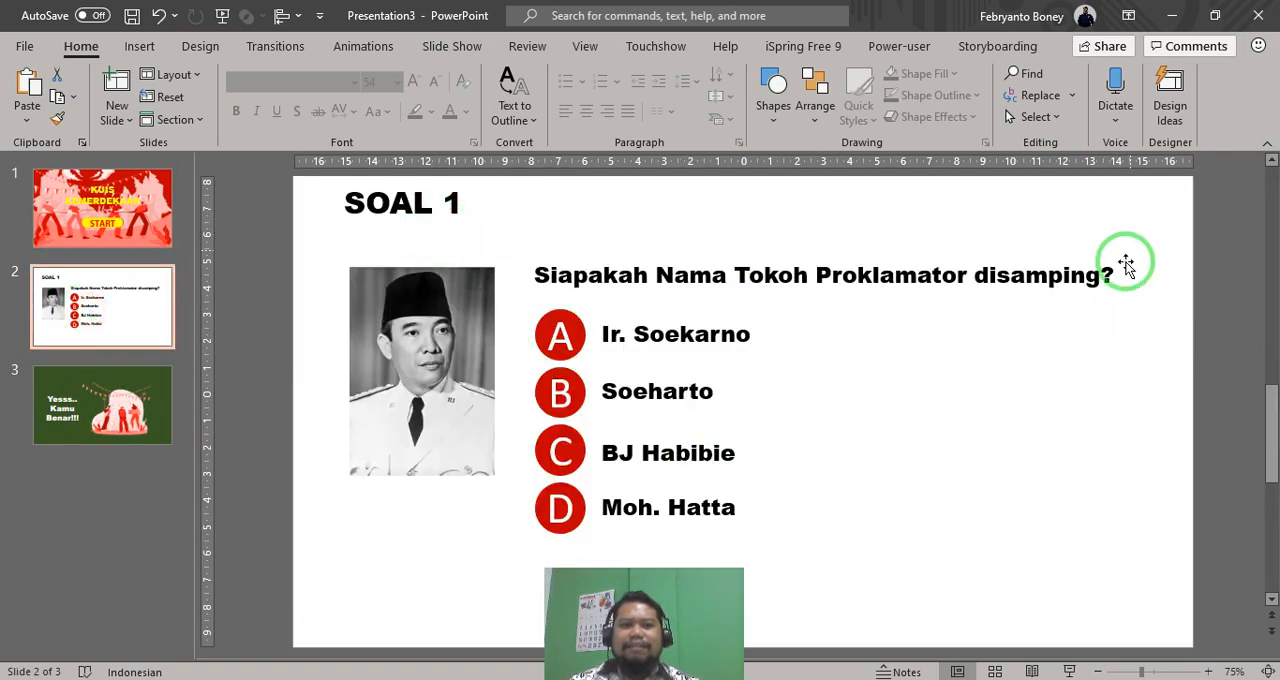
pyautogui.click(101, 427)
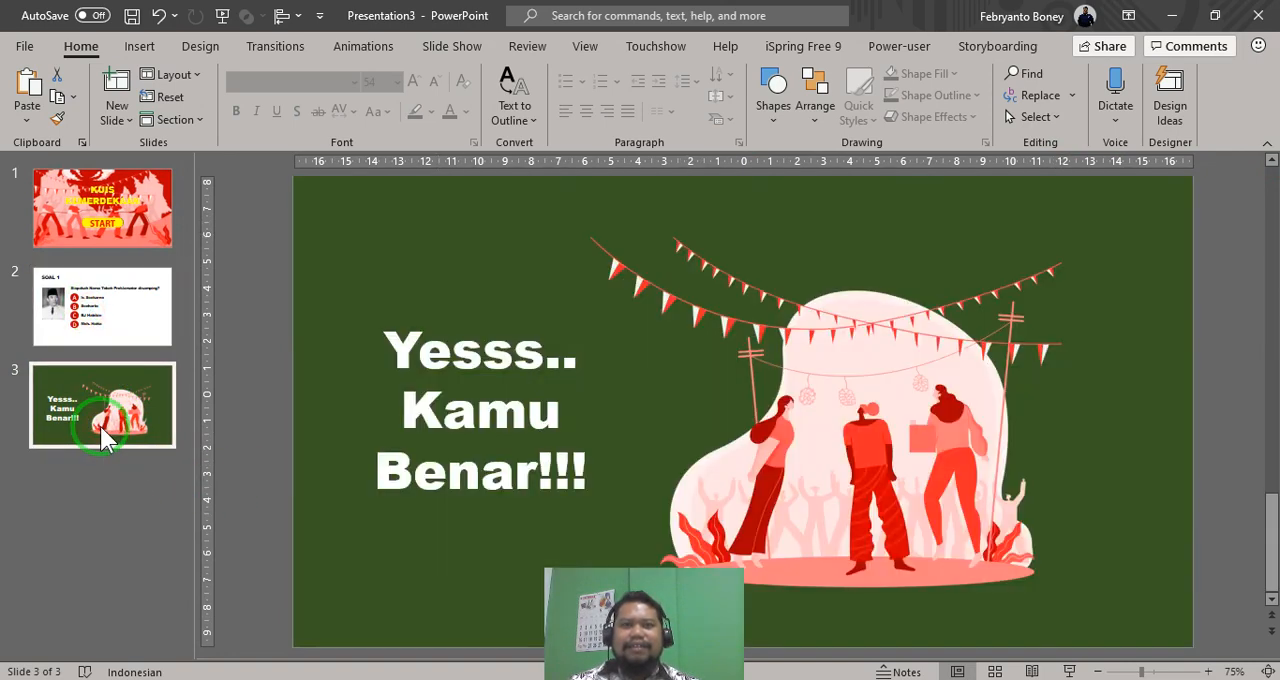
pyautogui.click(86, 303)
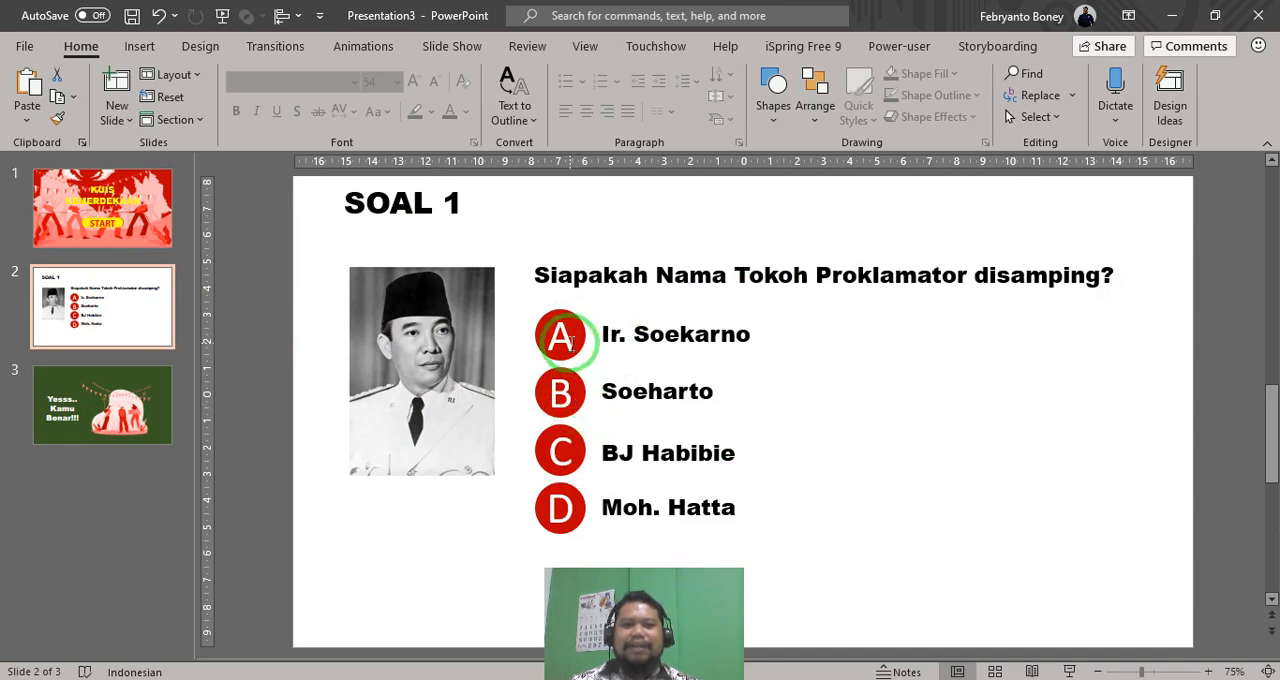
# - Duplicate the green "Yesss.. Kamu Benar!!!" slide
pyautogui.click(128, 412)
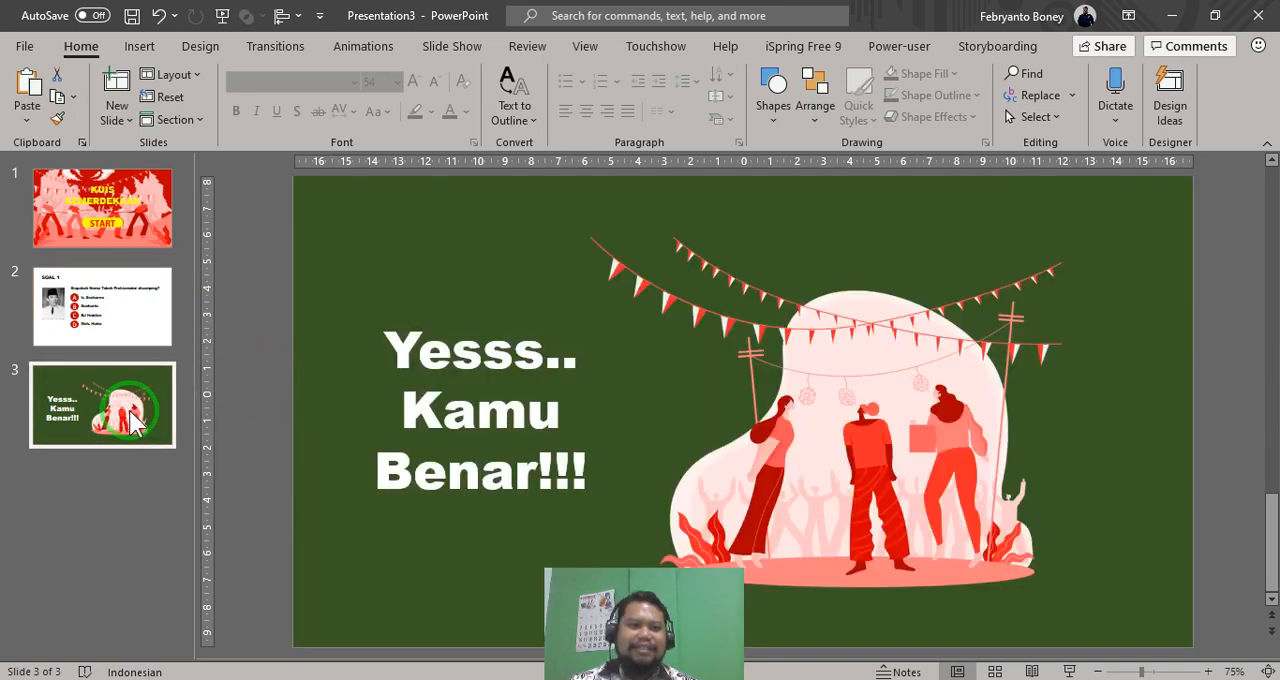
pyautogui.rightClick(133, 418)
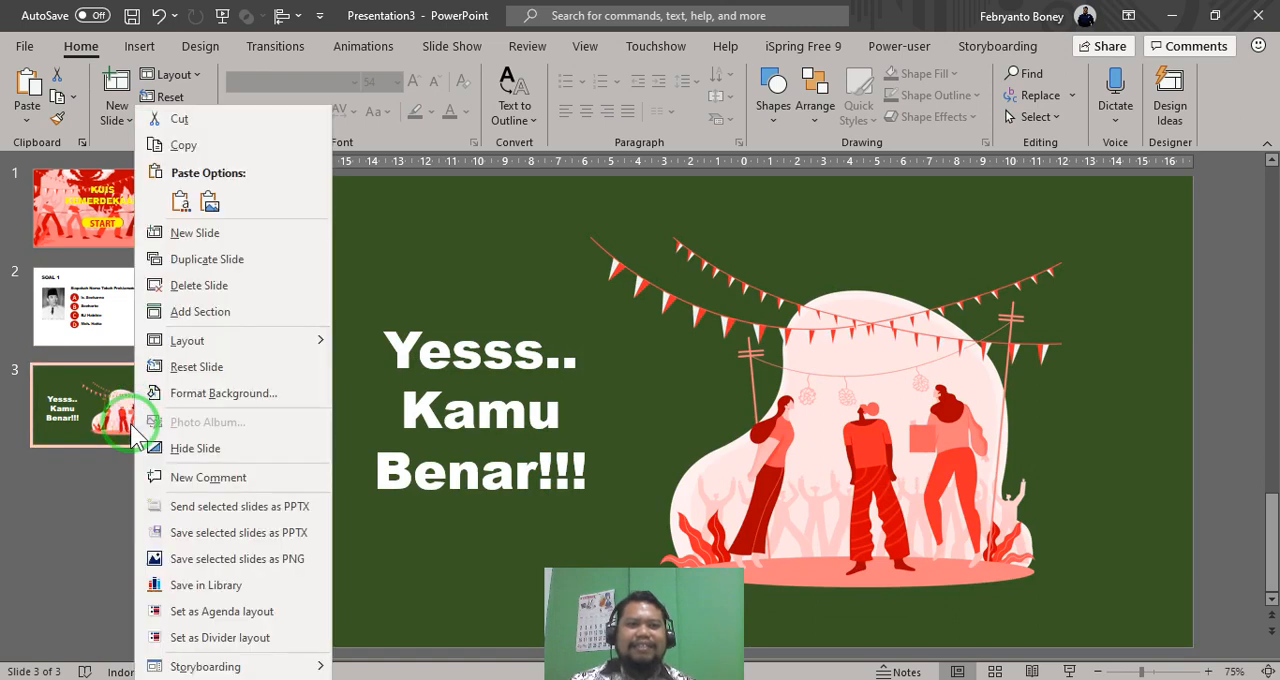
pyautogui.click(206, 260)
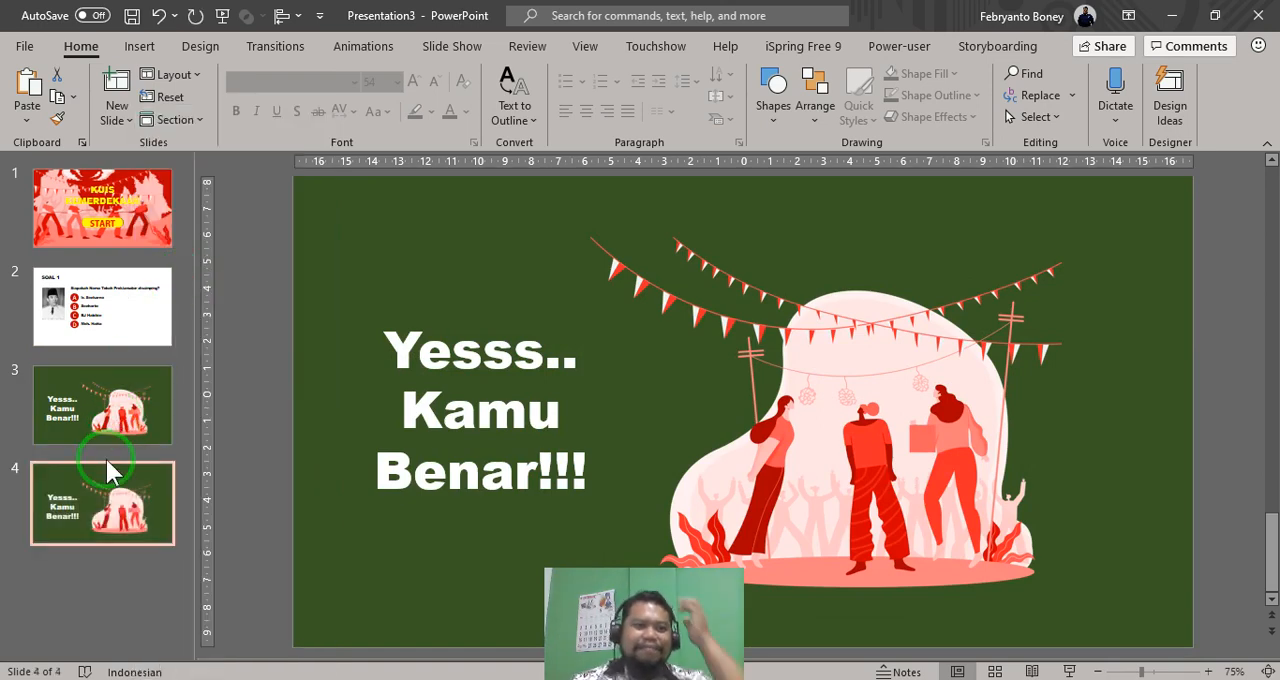
# - Set the duplicated slide's background to the standard solid red
pyautogui.click(1103, 464)
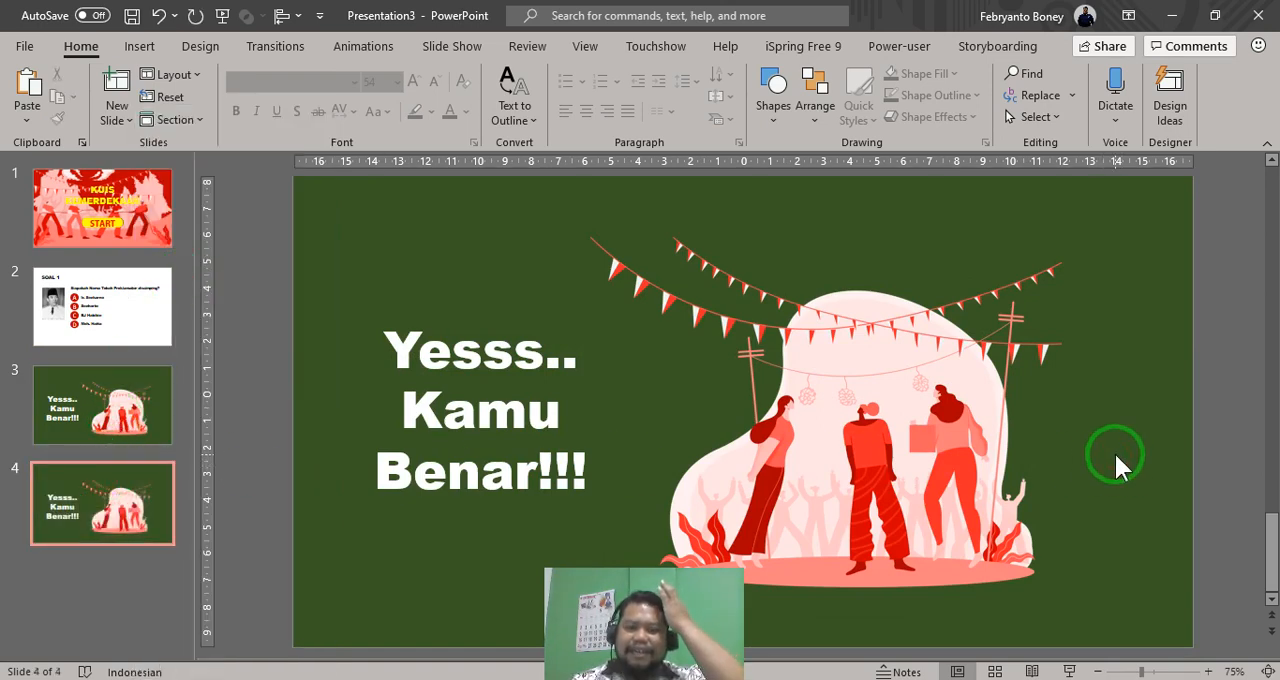
pyautogui.rightClick(1116, 455)
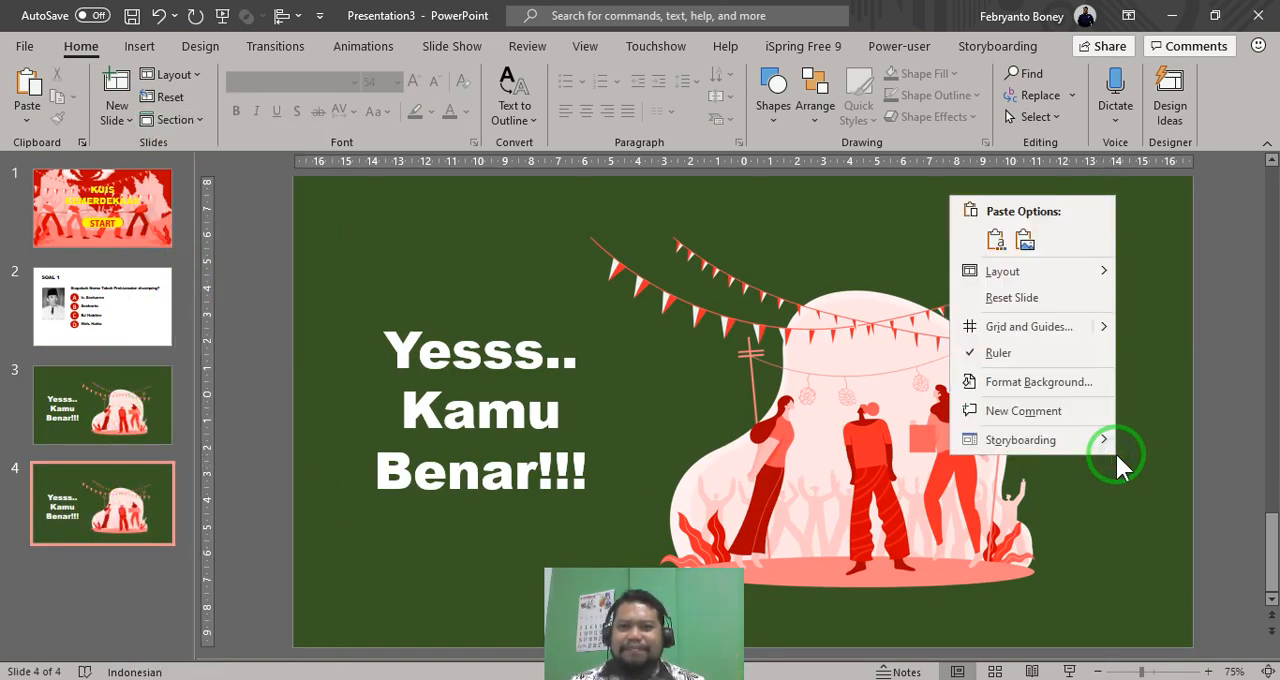
pyautogui.click(1085, 381)
pyautogui.click(1240, 400)
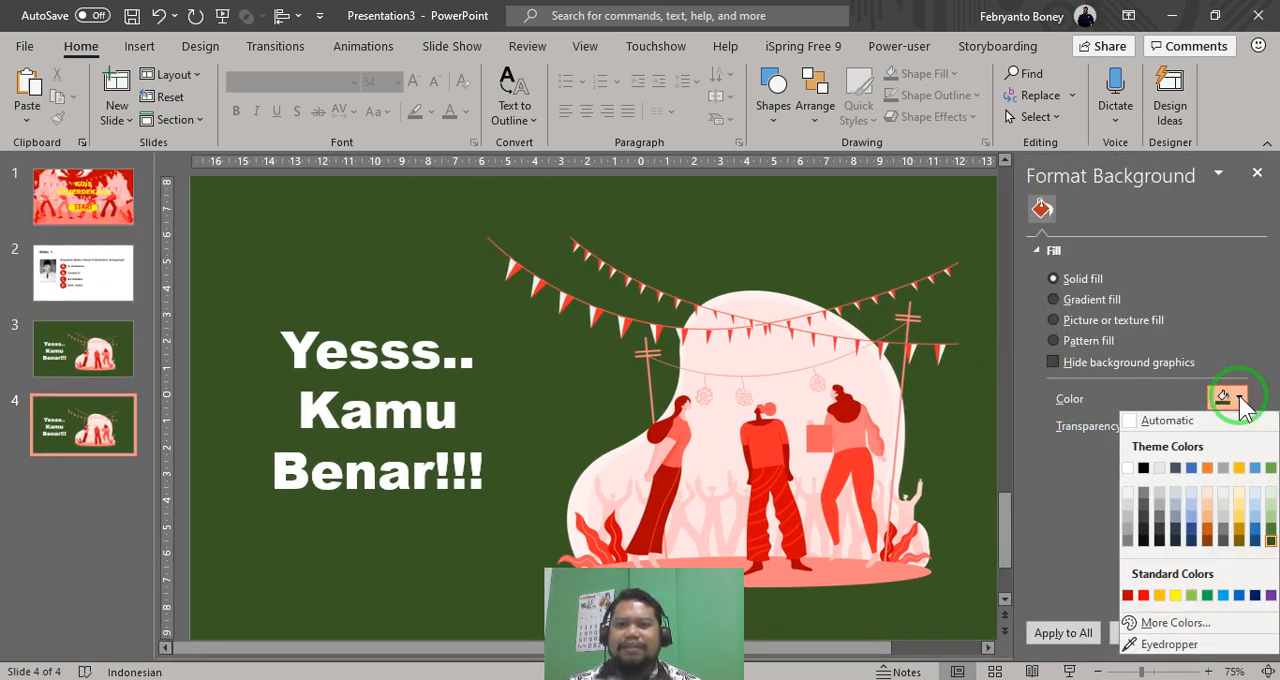
pyautogui.click(1140, 596)
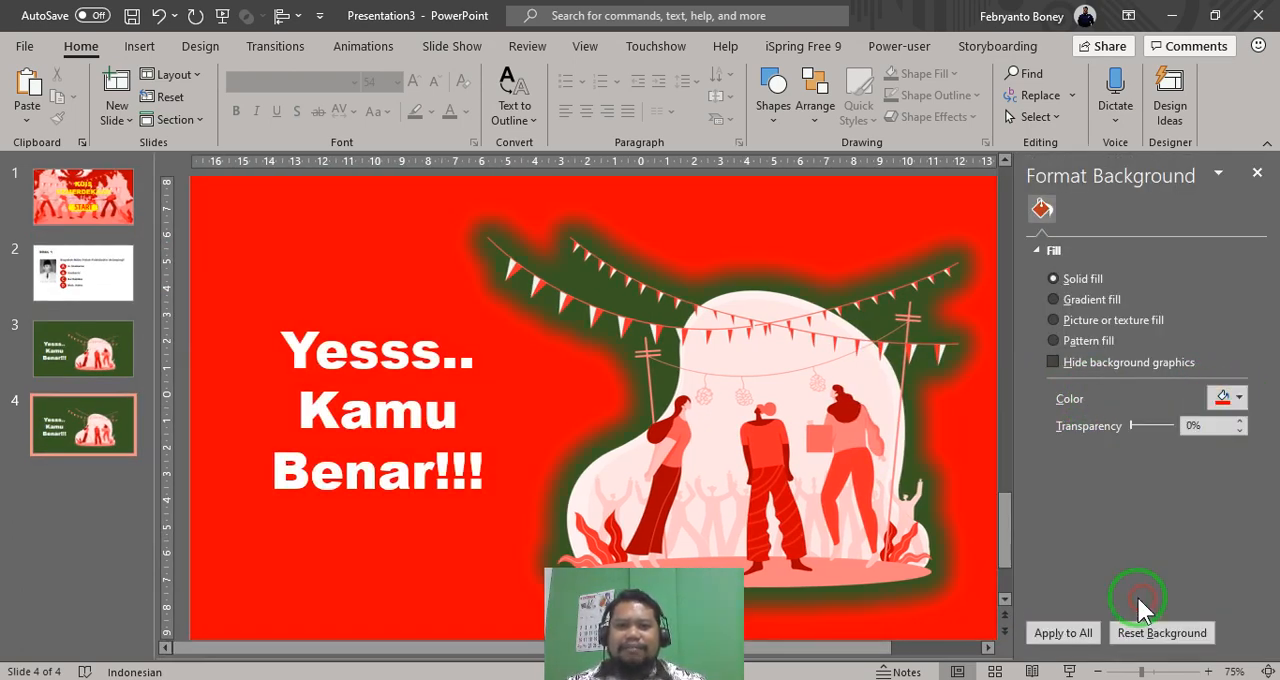
# - Remove the green glow from the illustration on the red slide using the No Glow preset
pyautogui.click(771, 427)
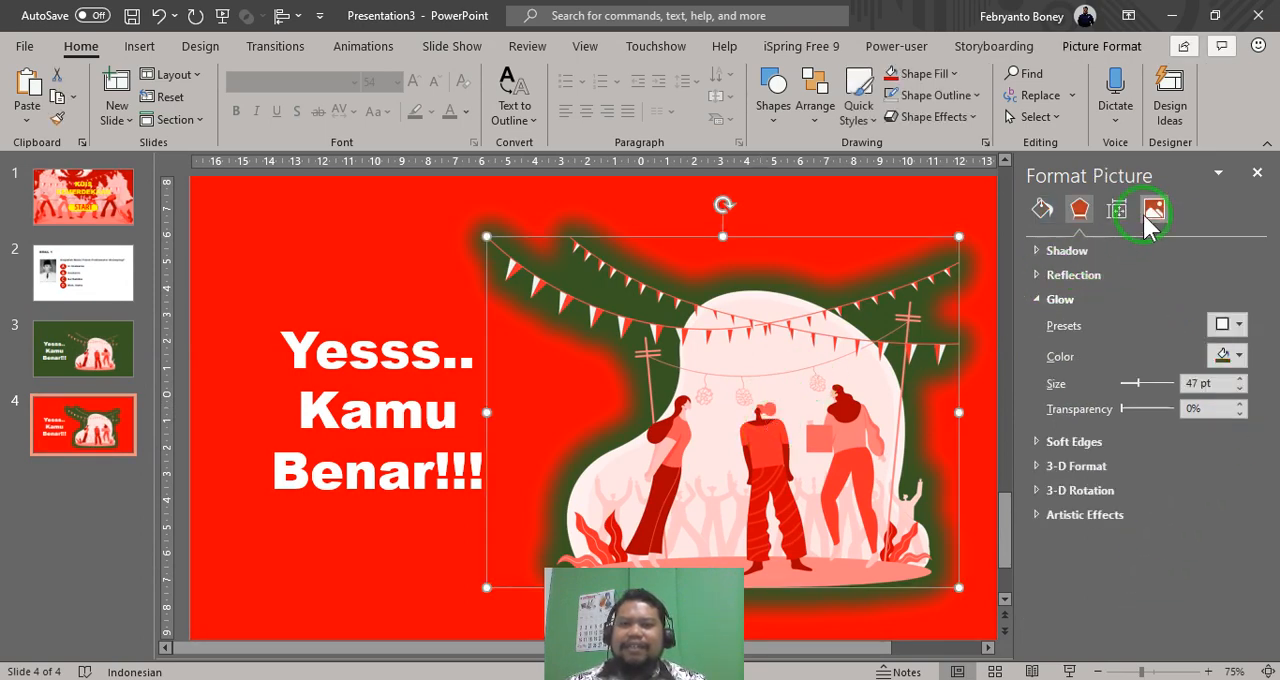
pyautogui.click(1154, 210)
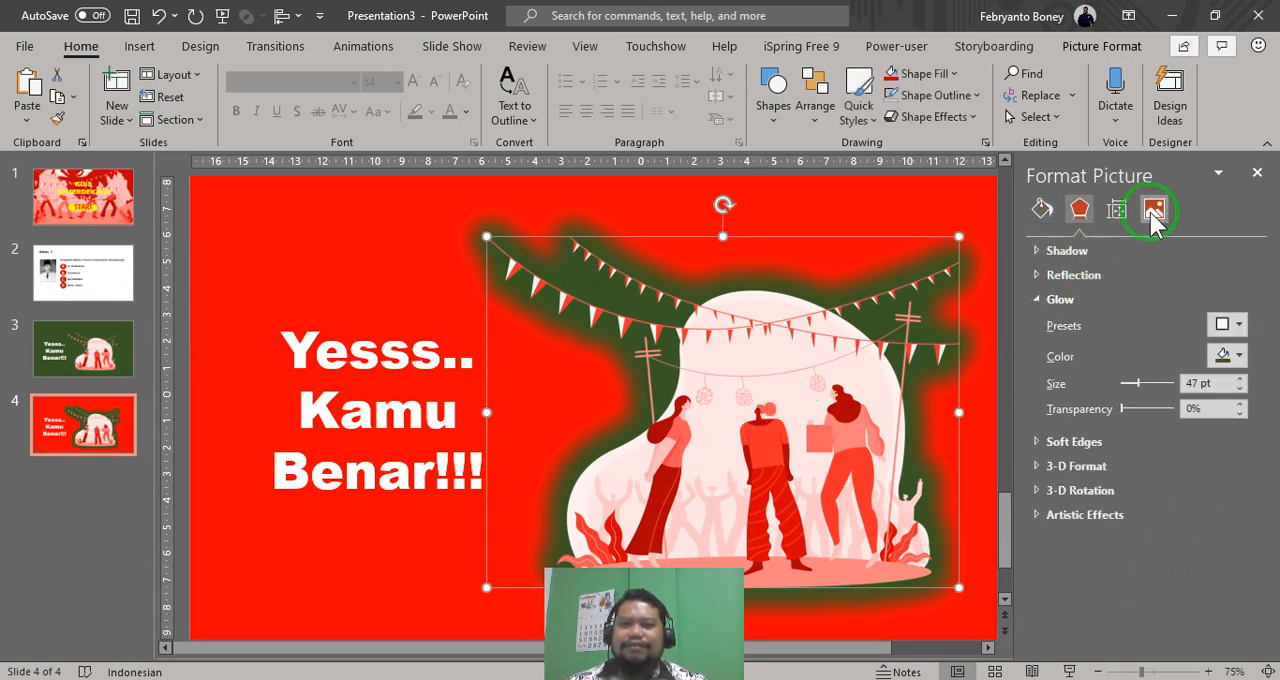
pyautogui.click(1218, 328)
pyautogui.click(990, 392)
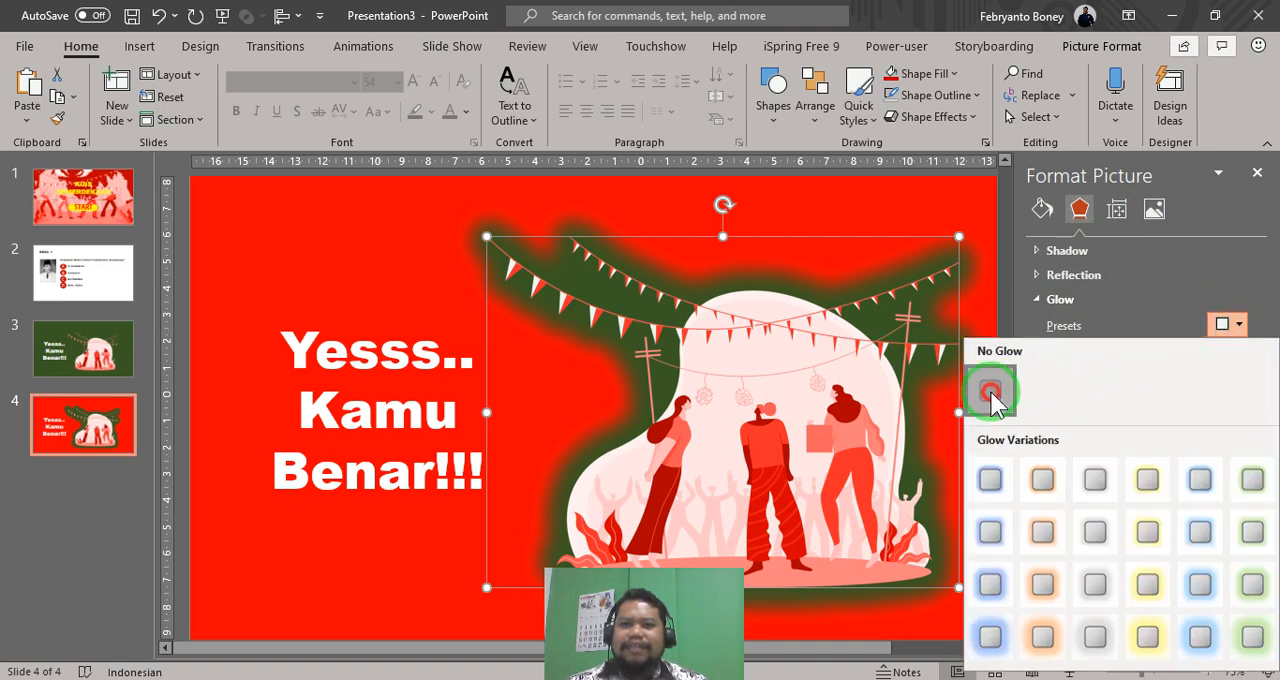
pyautogui.click(975, 390)
pyautogui.click(802, 401)
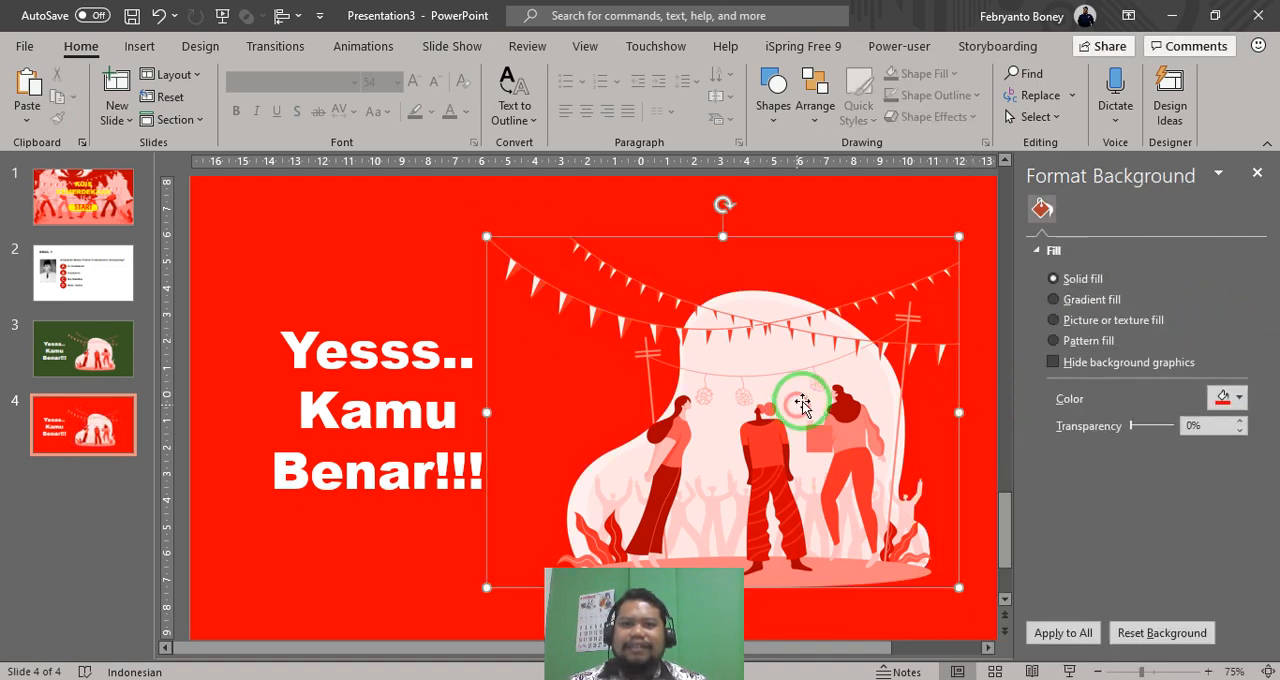
# - Replace the red slide's text with "Yaaa.." and "Kamu" on separate lines
pyautogui.click(366, 498)
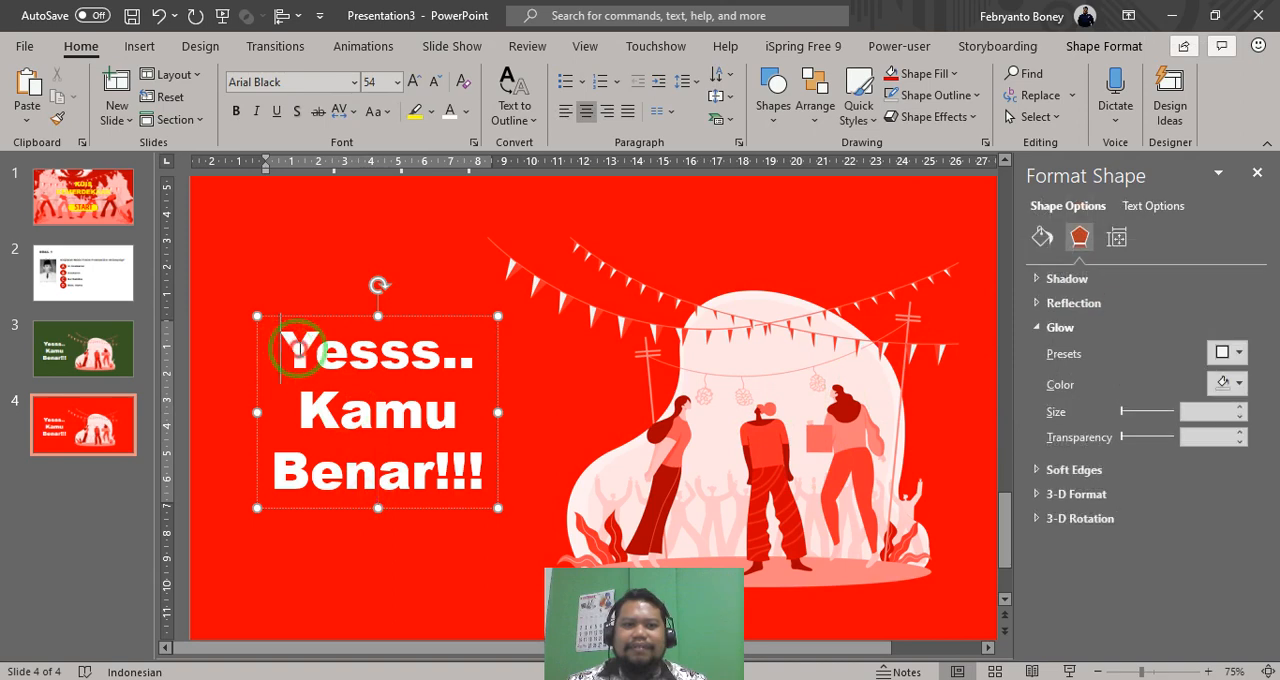
pyautogui.moveTo(286, 352); pyautogui.dragTo(501, 481)
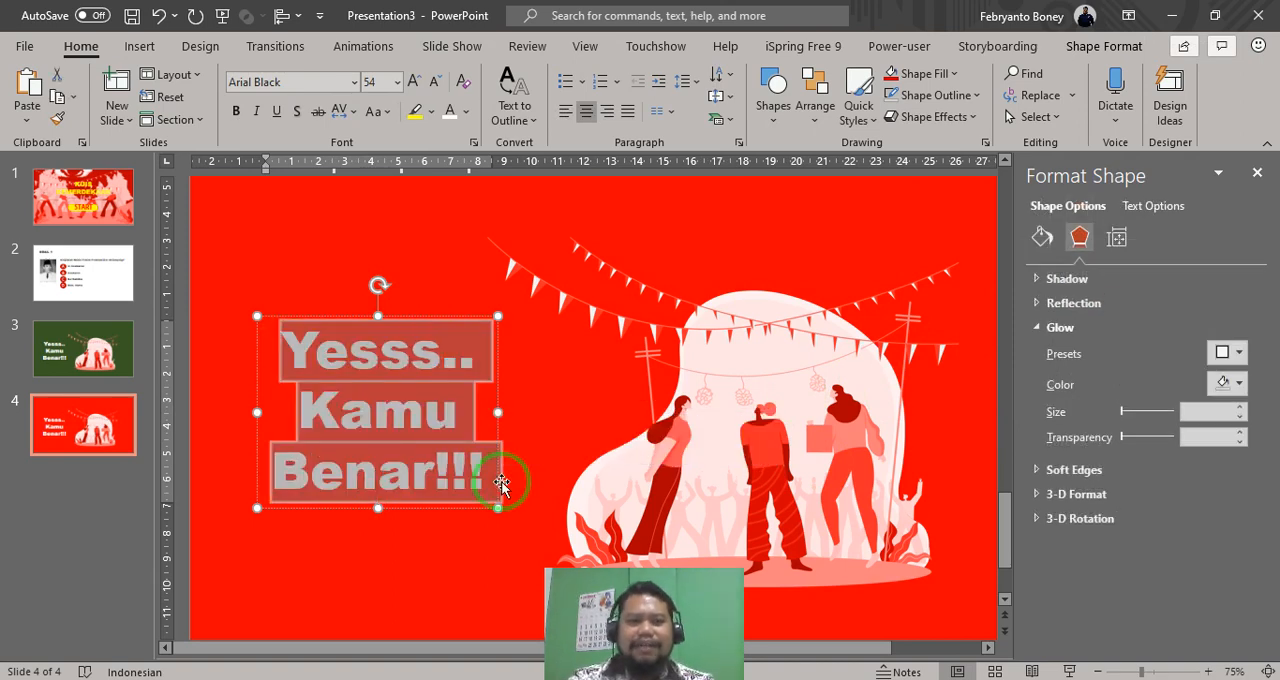
pyautogui.write('Yaaa..')
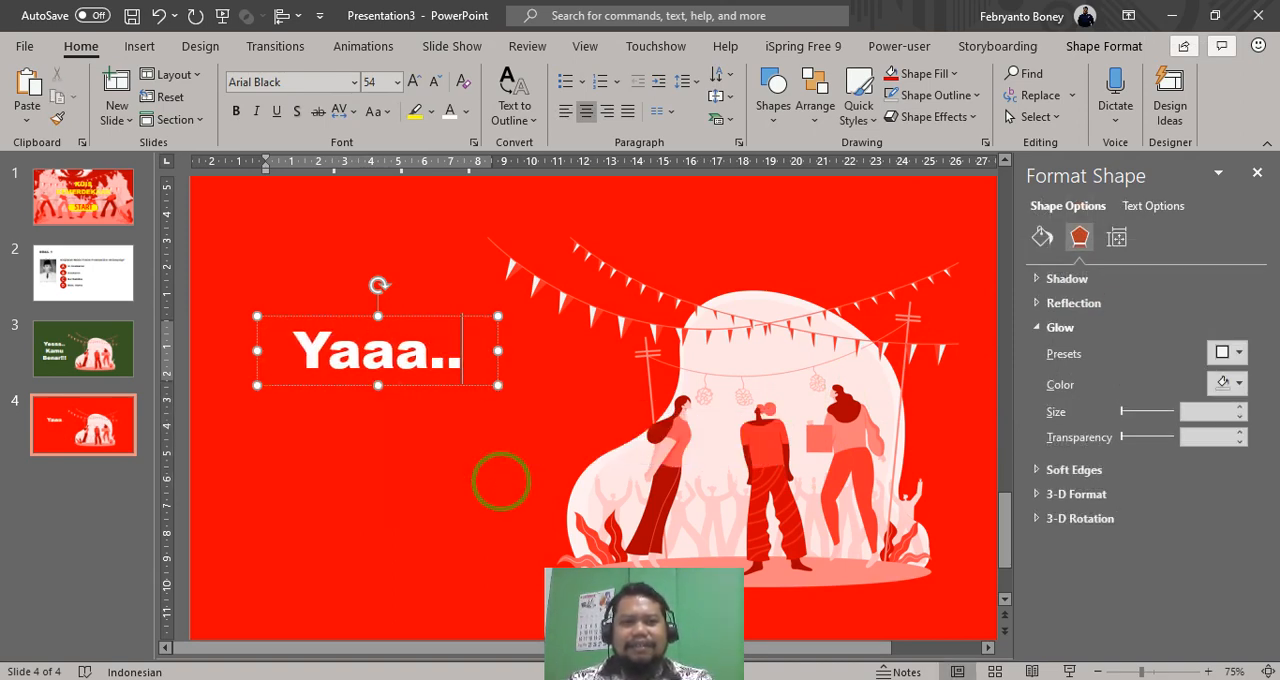
pyautogui.press('Return')
pyautogui.write('Kamu')
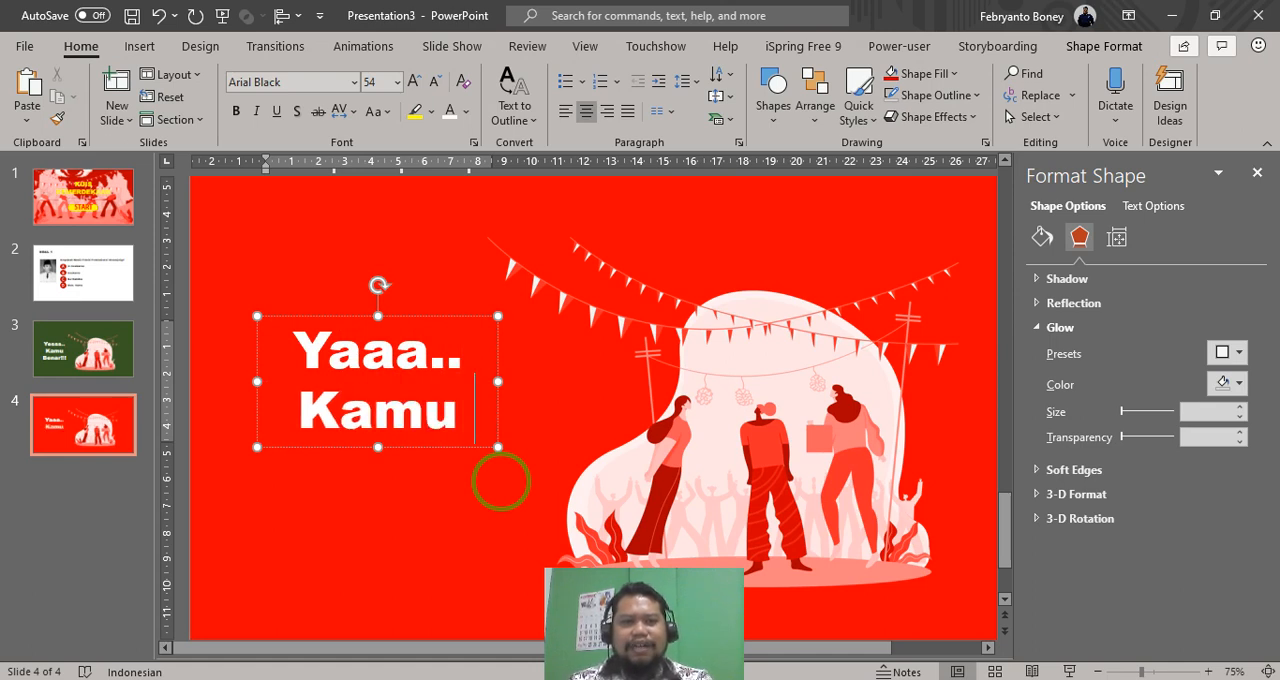